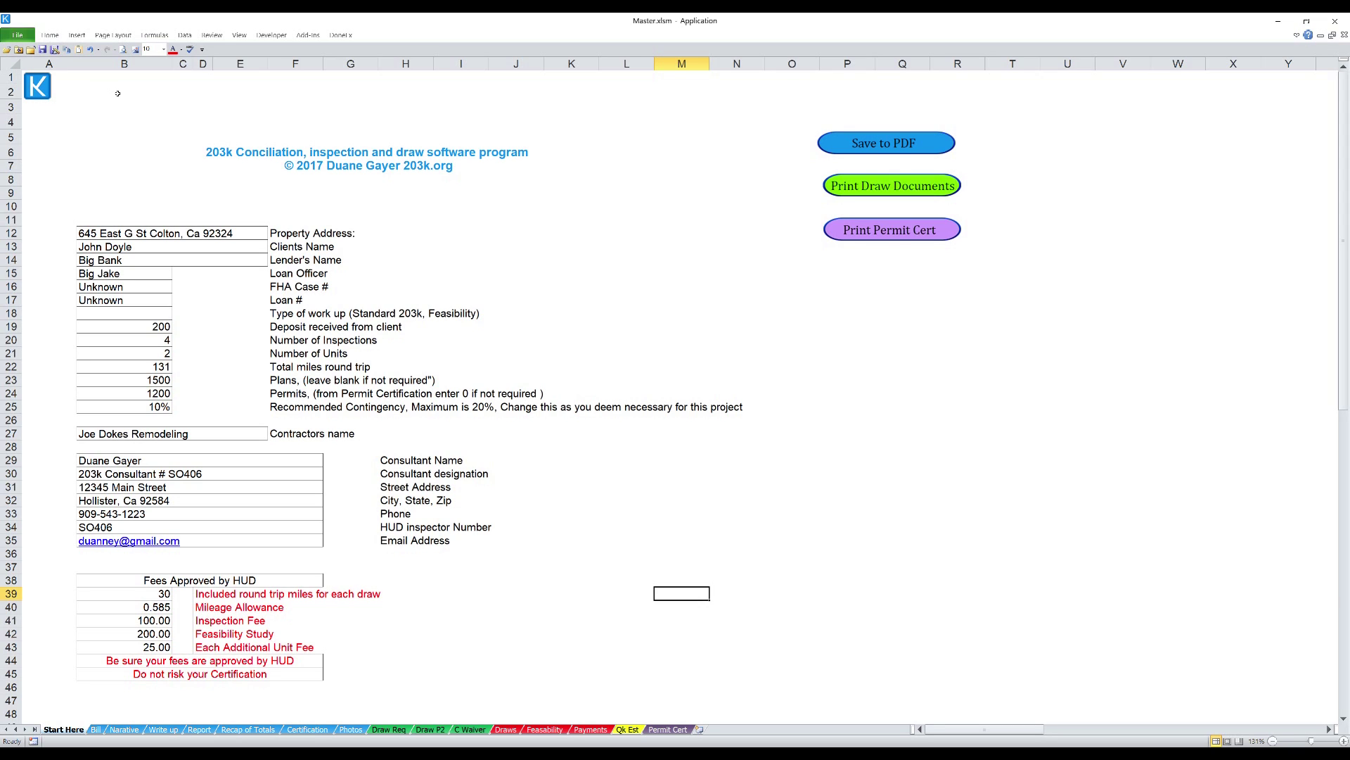
- Save the master workbook over the client's existing .xlsm file in the client's folder
left_click(19, 35)
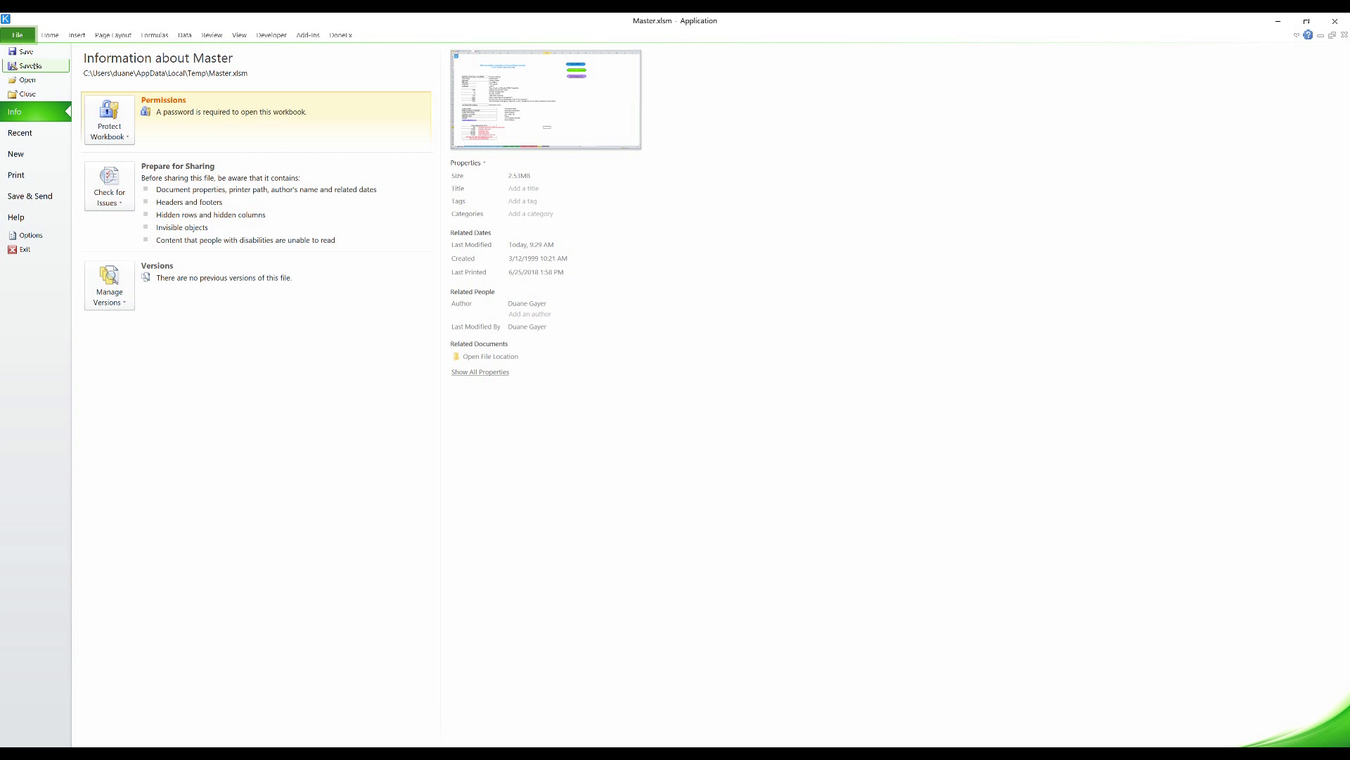
left_click(30, 65)
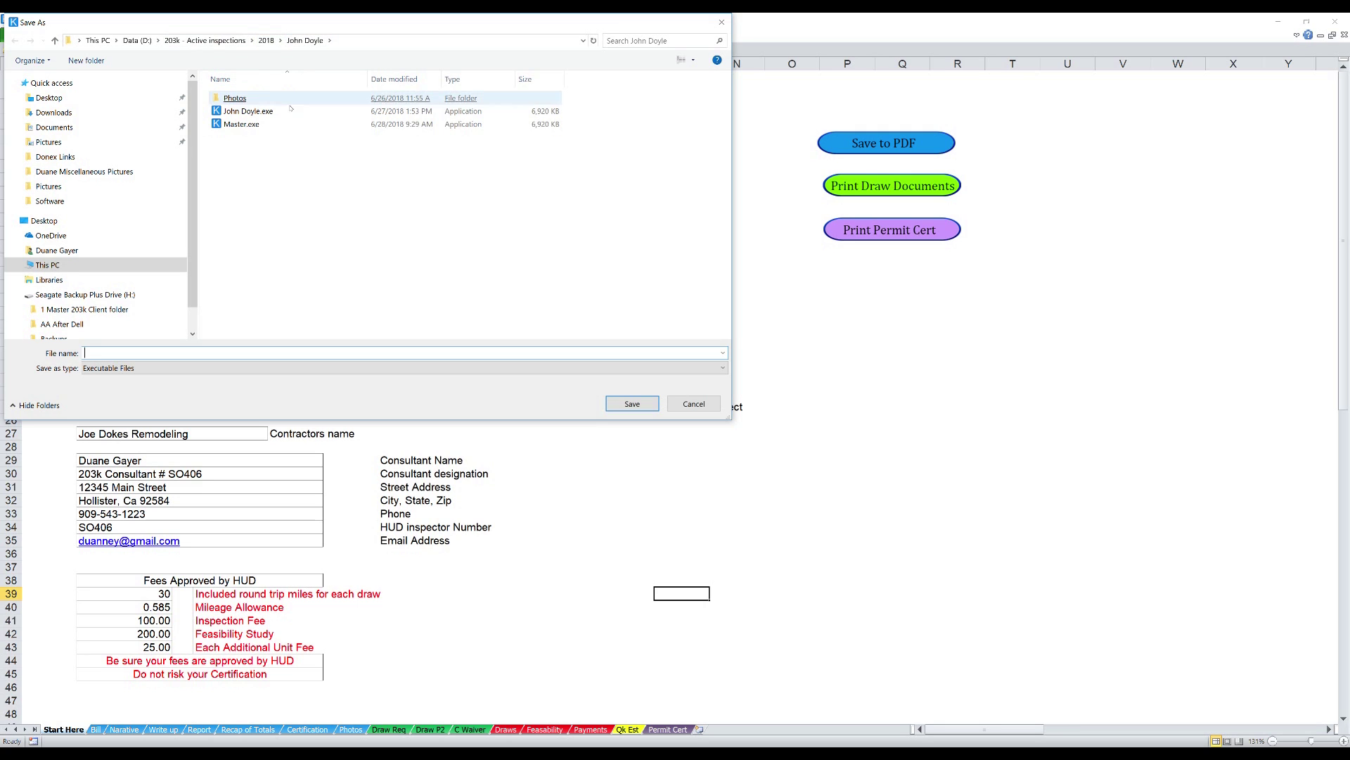
double_click(264, 111)
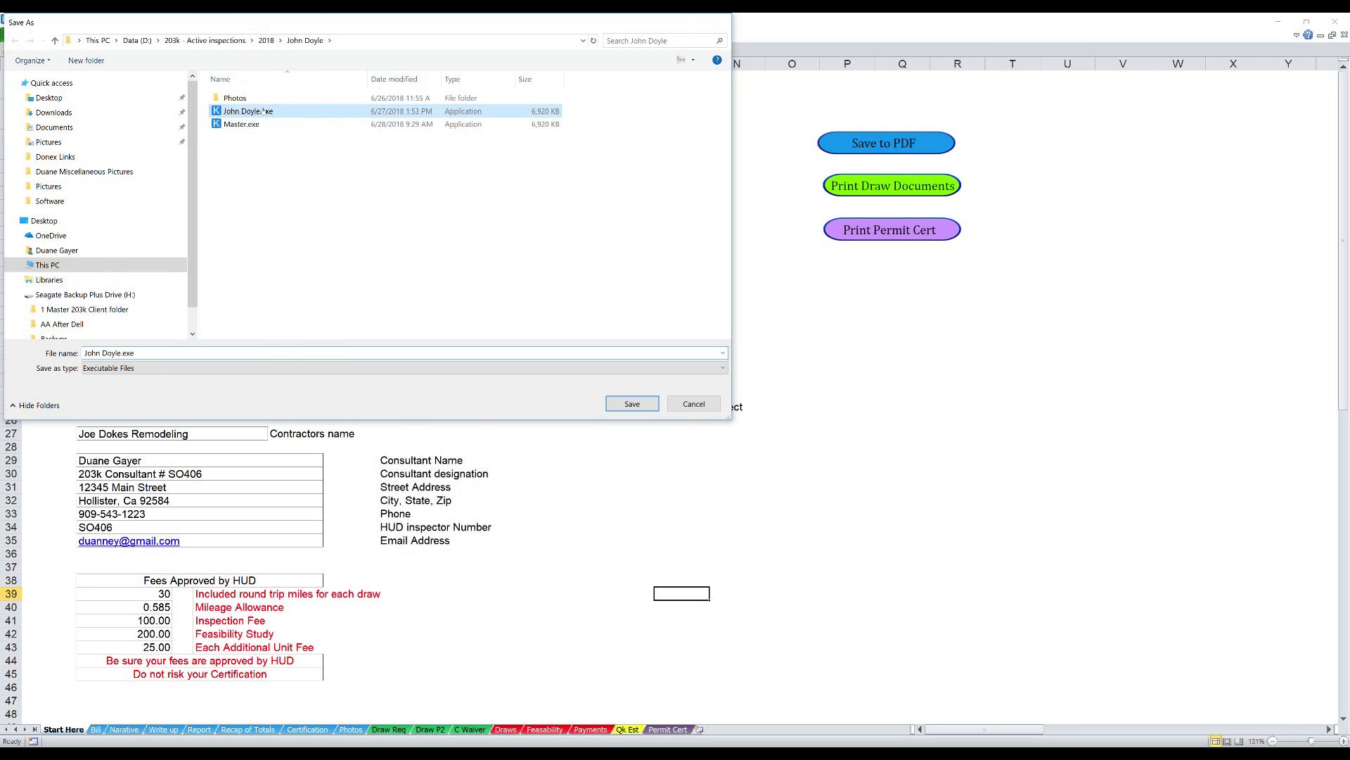
left_click(718, 429)
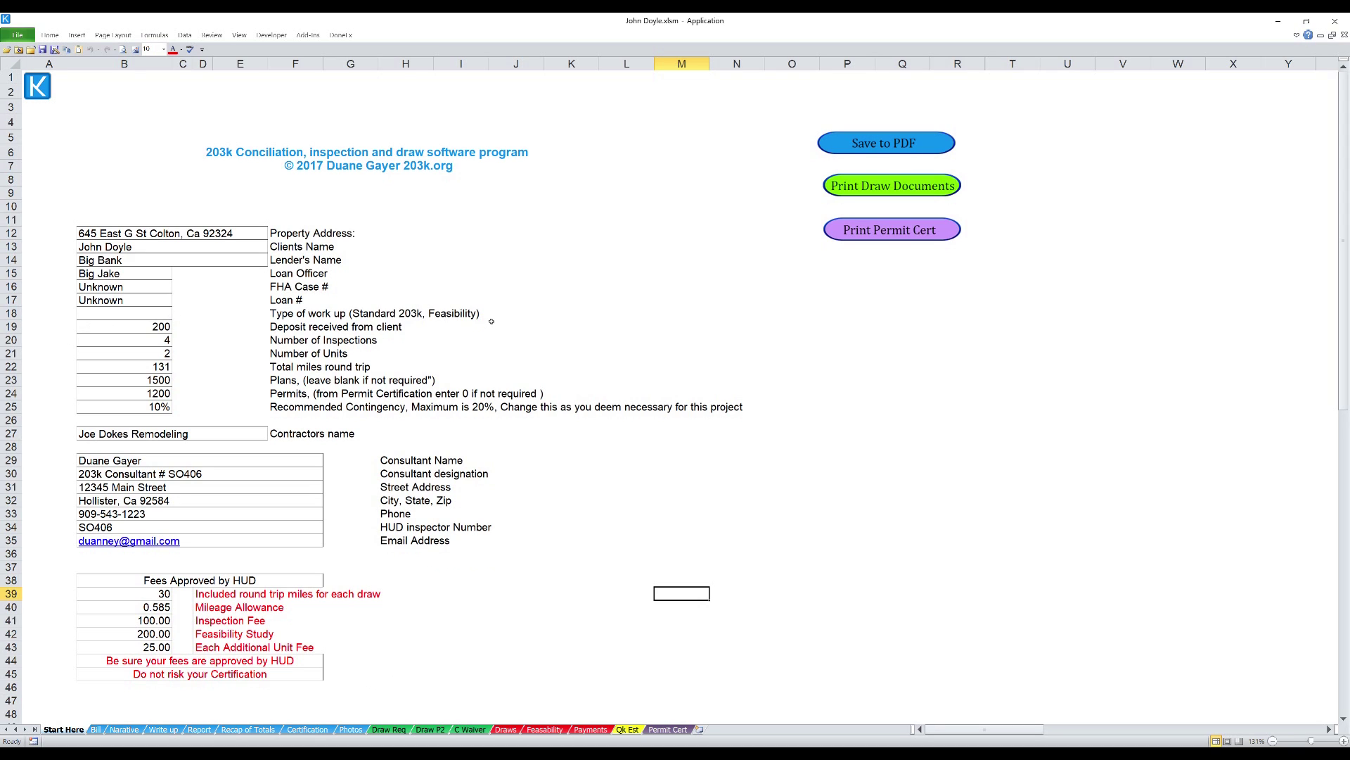
- Set the type of work-up in B18 to Feasibility Study and review the resulting bill
left_click(168, 314)
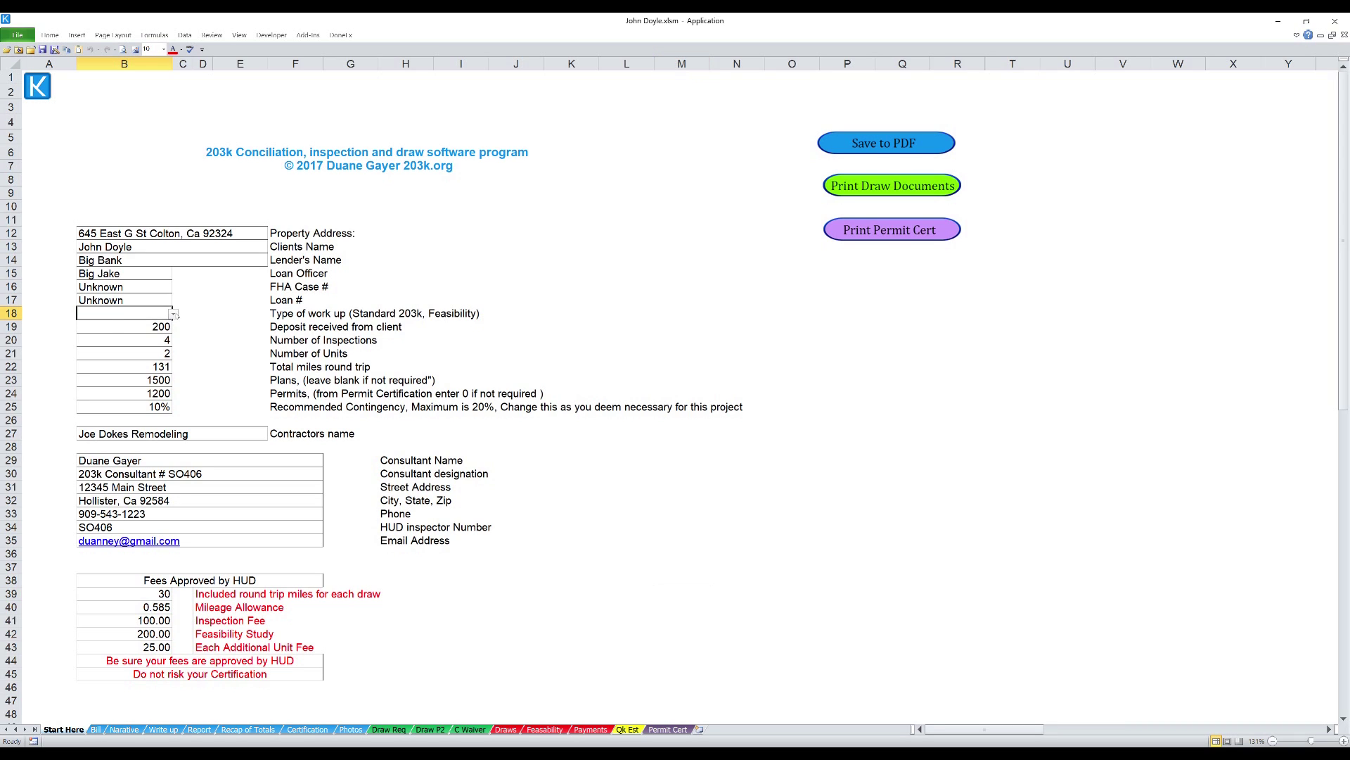
left_click(173, 313)
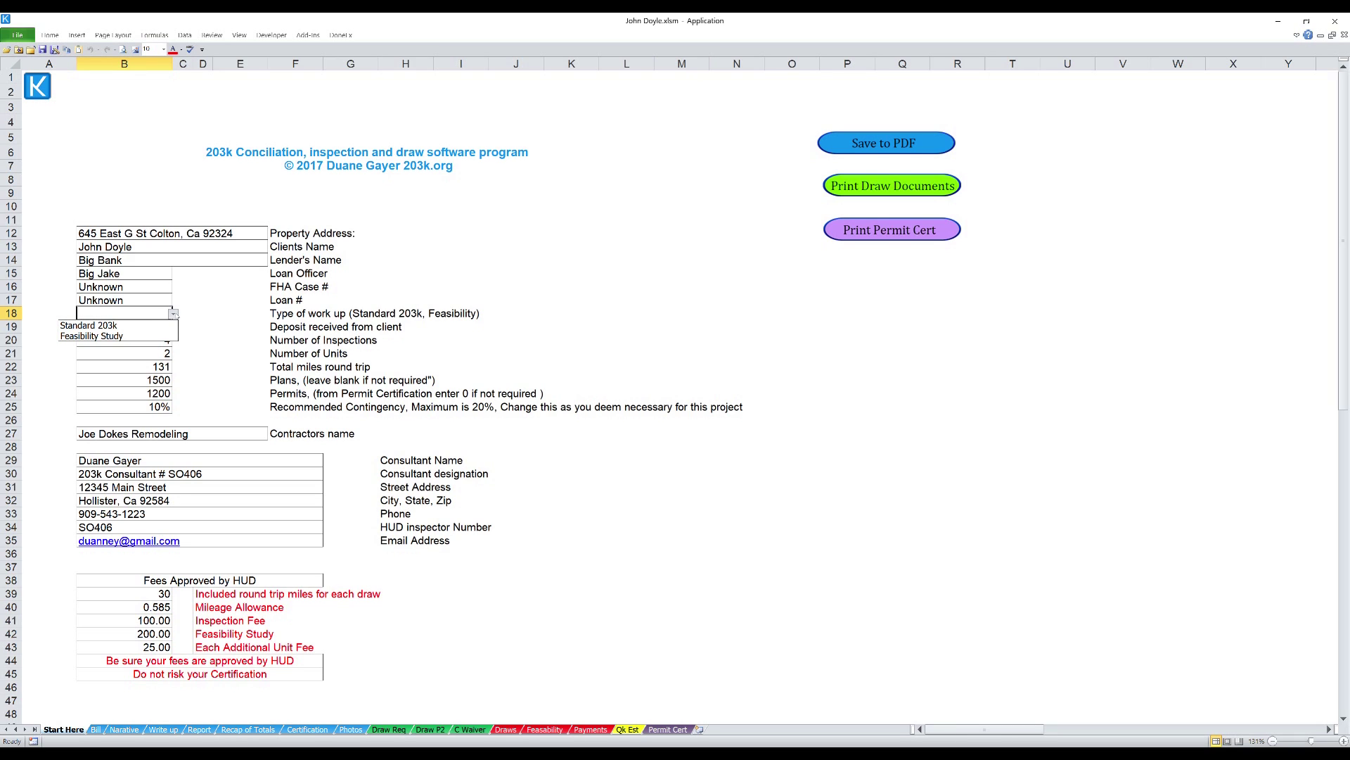
left_click(143, 337)
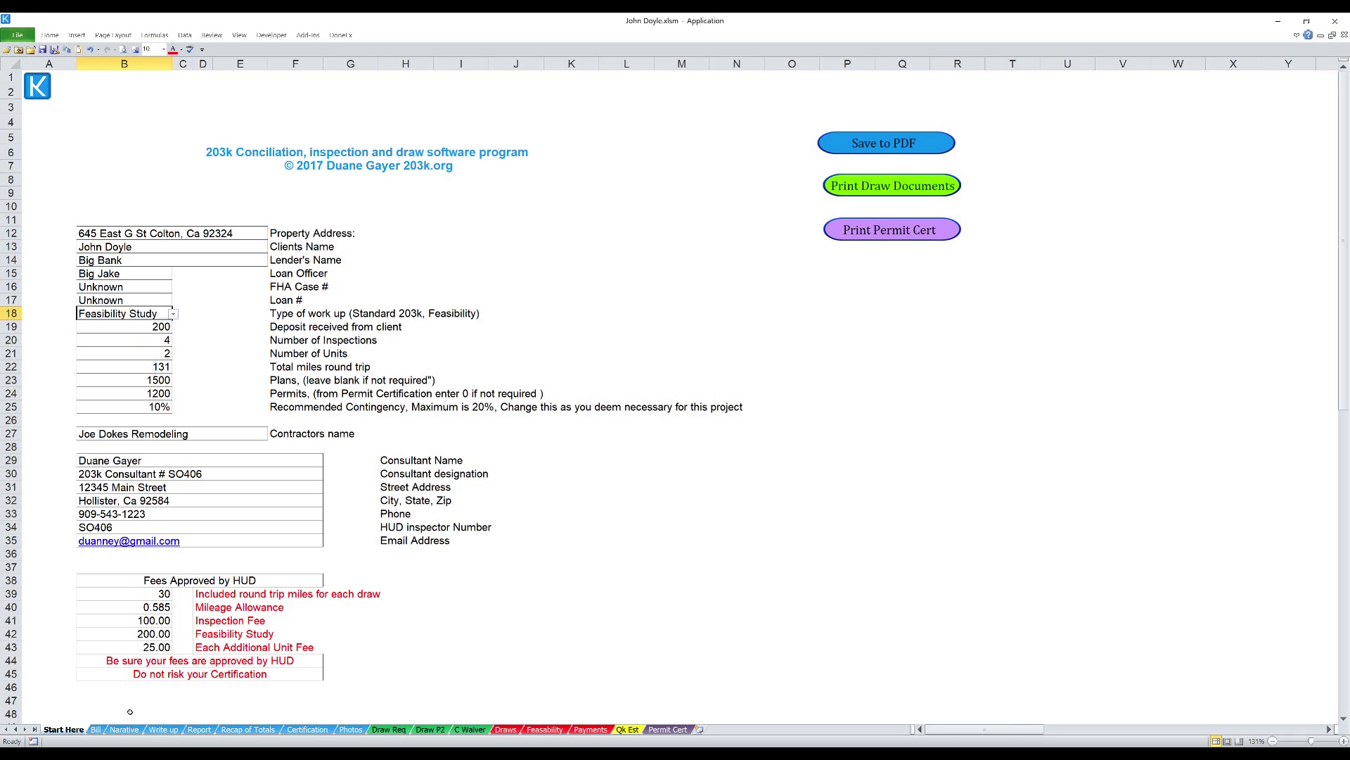
left_click(95, 730)
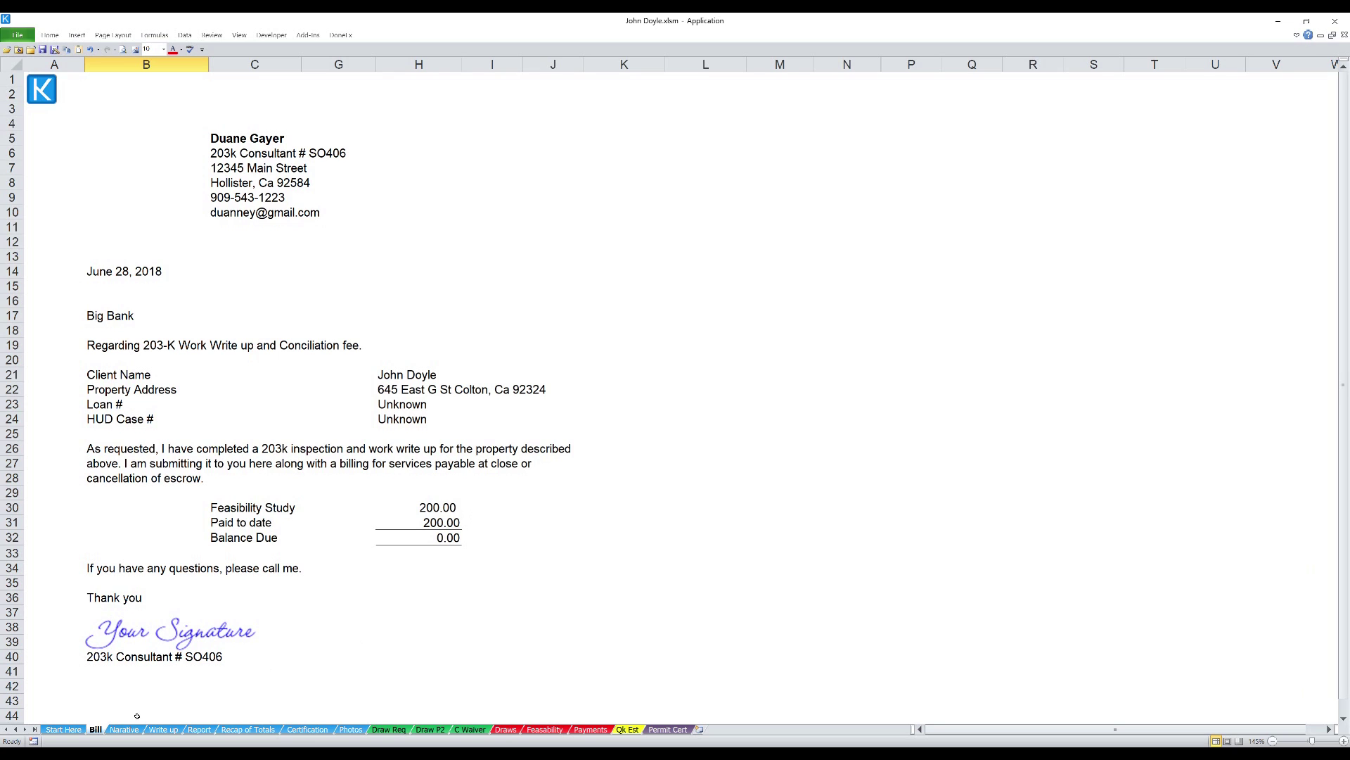
left_click(628, 729)
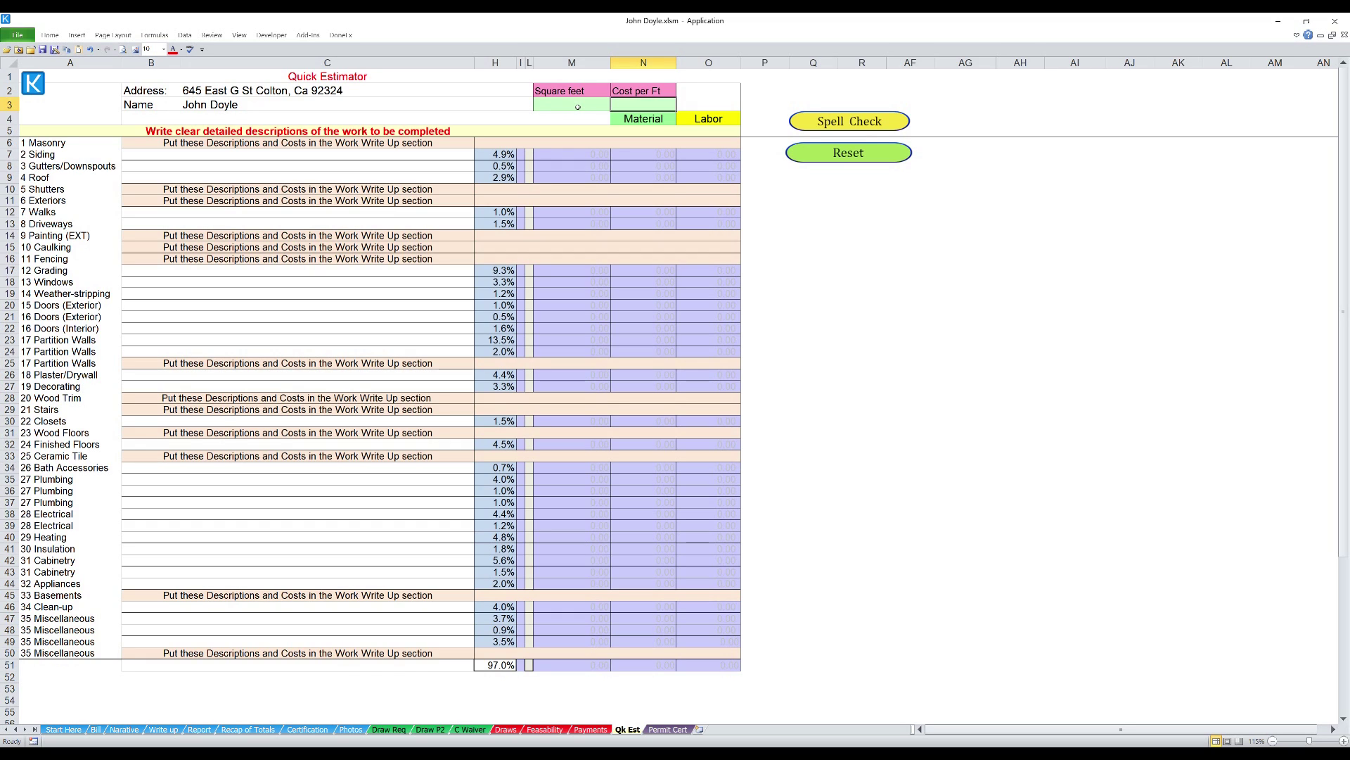
- Enter 1,500 square feet at 150.00 per foot, giving a 218,250.00 total
left_click(578, 107)
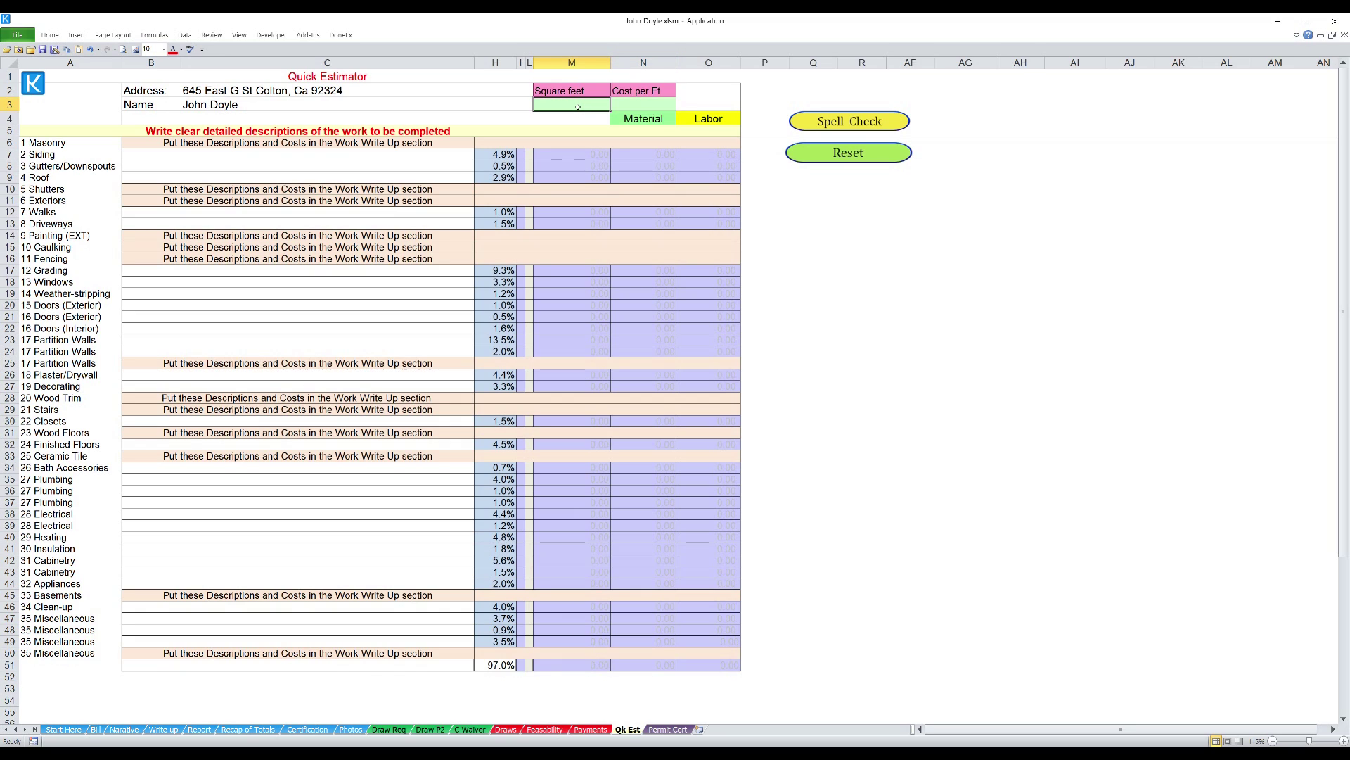
type("15")
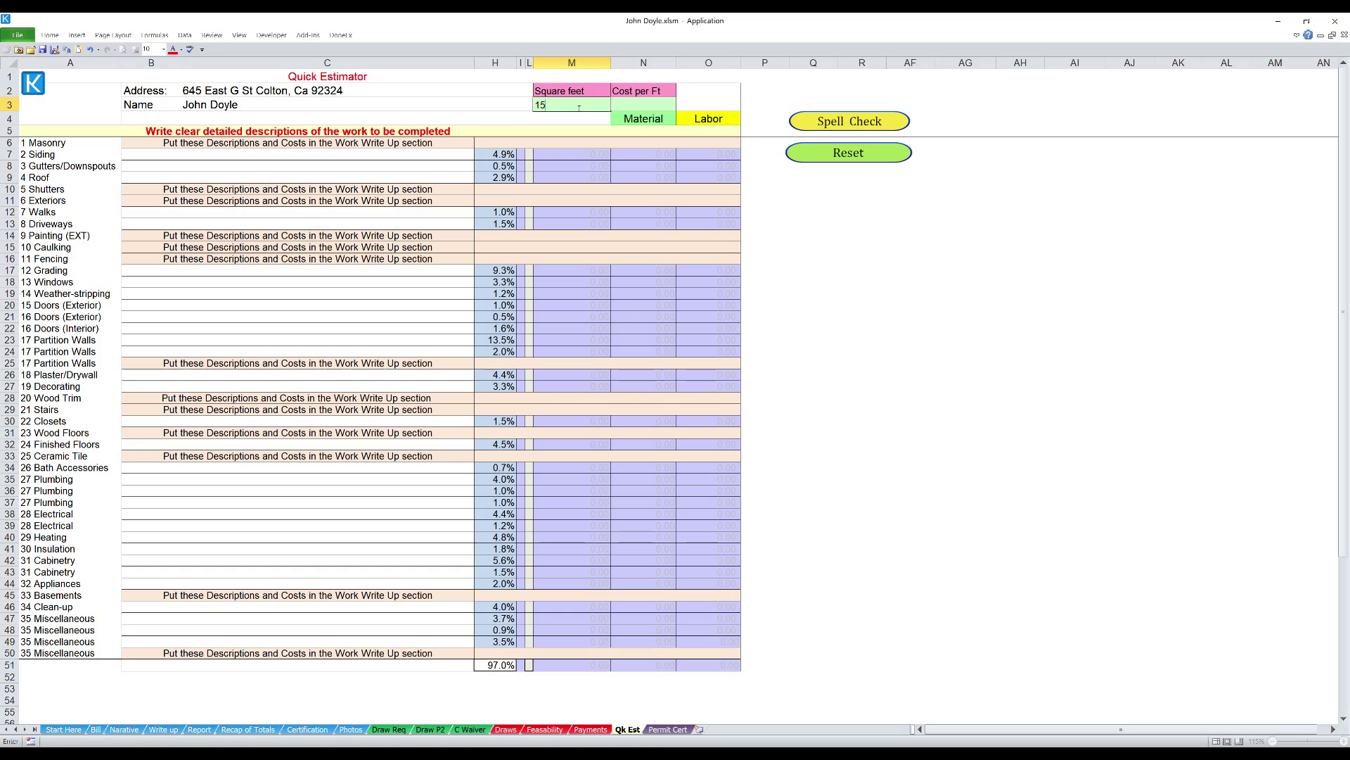
type("00")
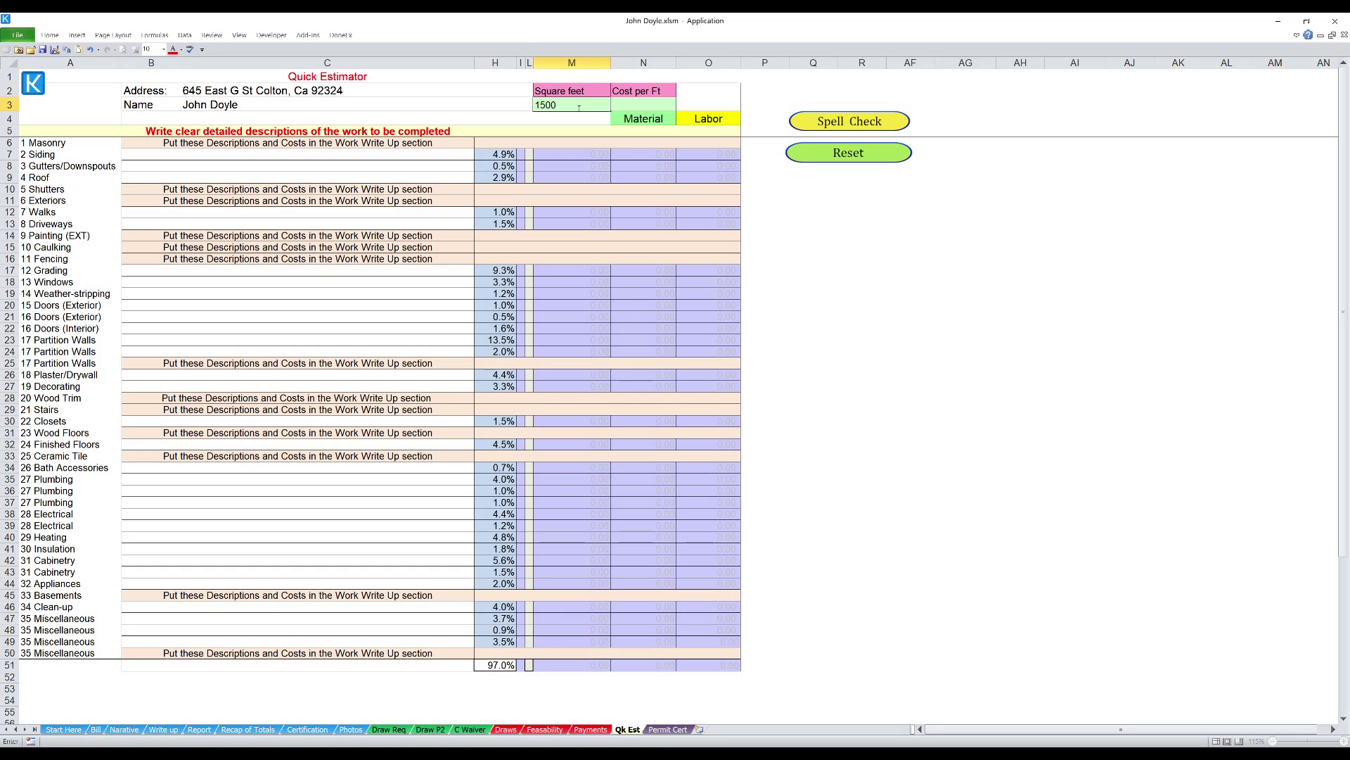
key("Tab")
type("150")
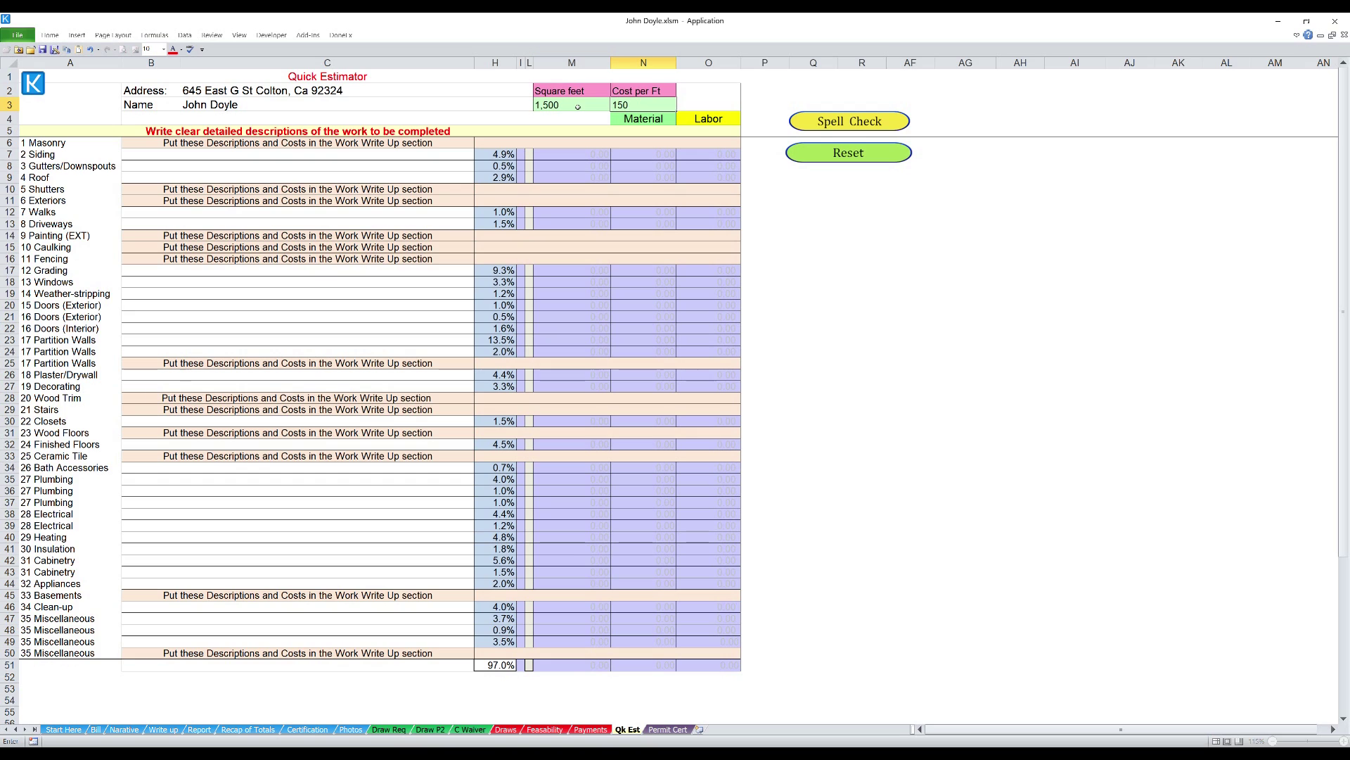
key("Return")
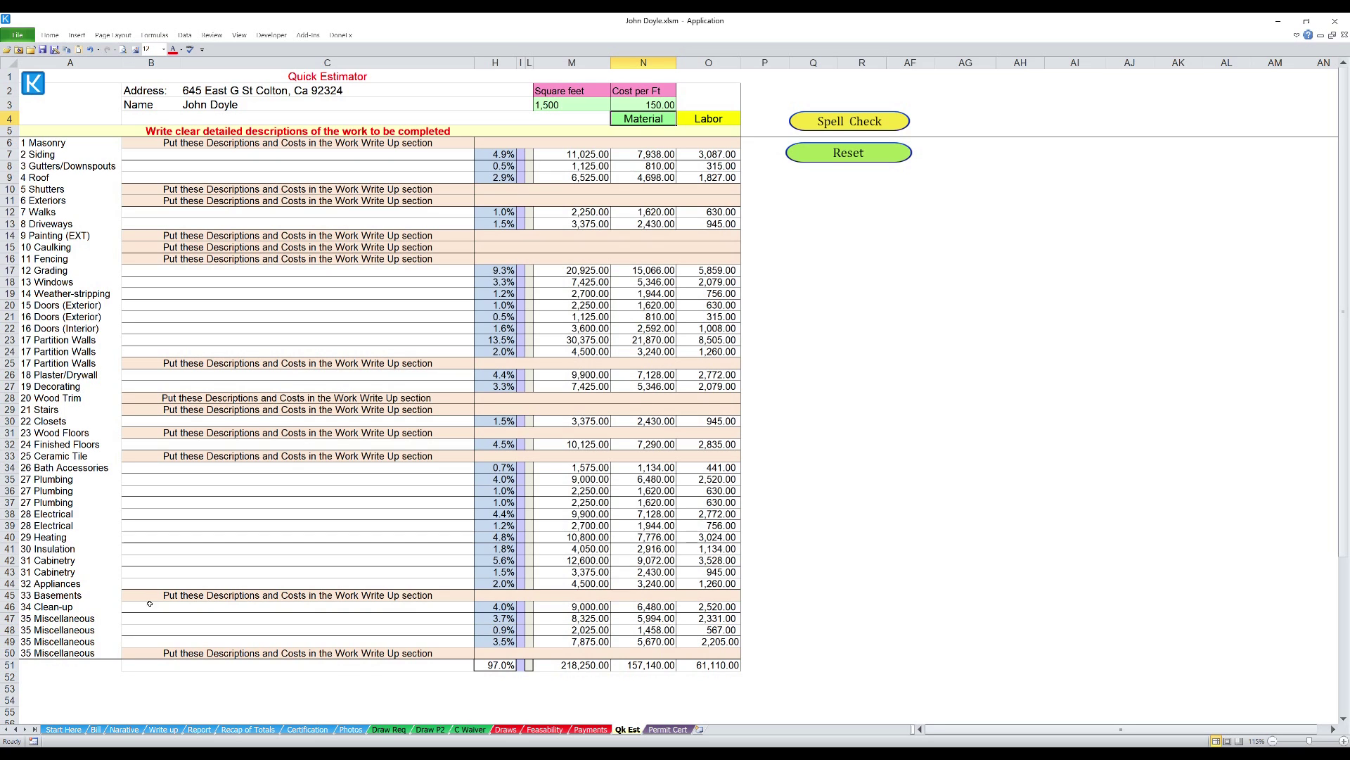
- Unhide the Quick Estimator material and labor columns D–I on the Write up sheet
left_click(165, 731)
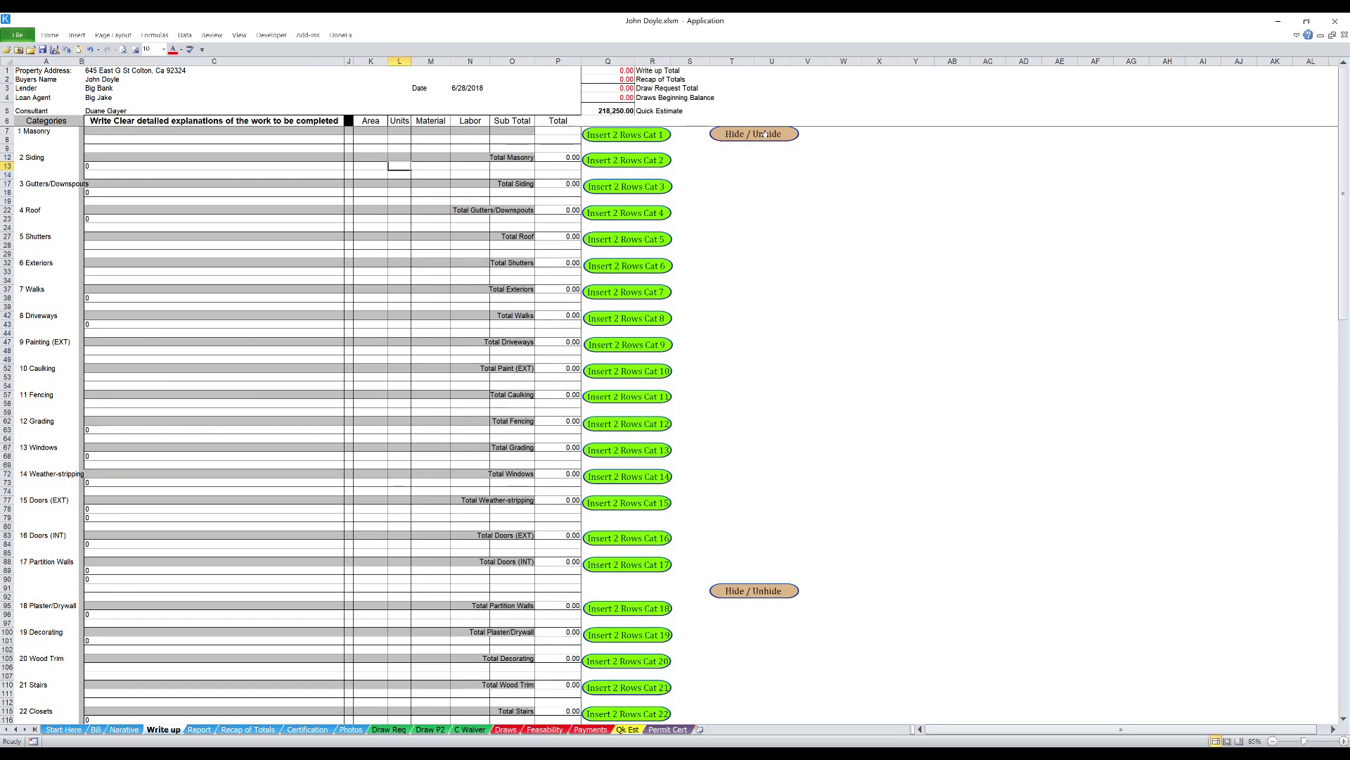
left_click(764, 134)
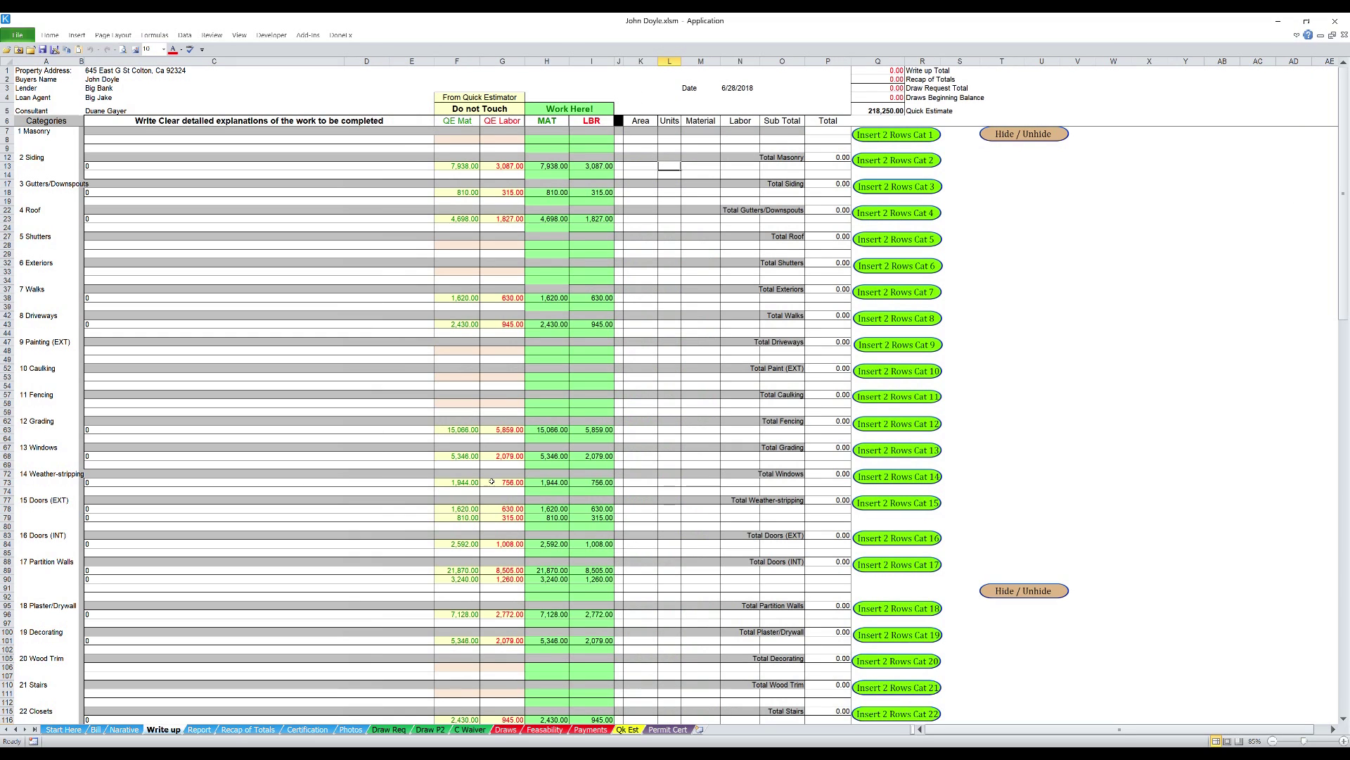
left_click(629, 731)
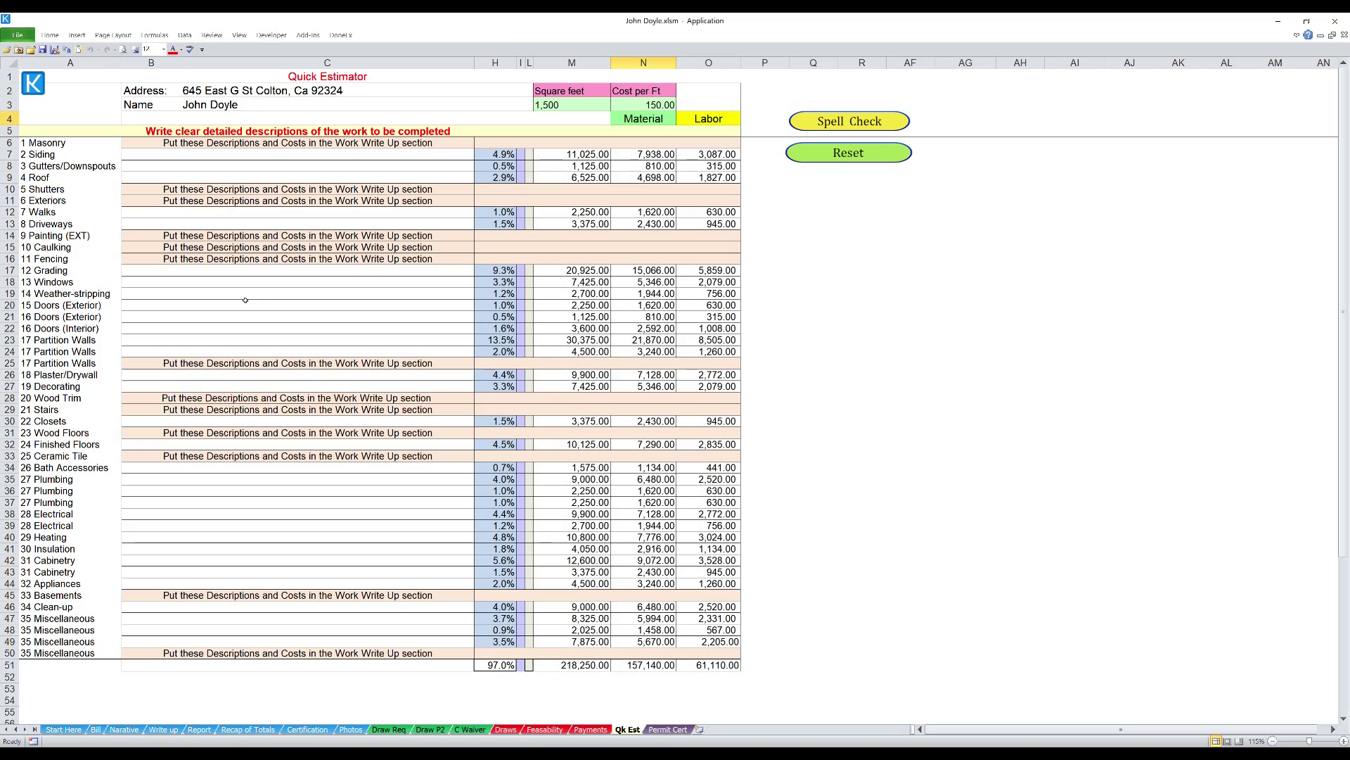
- Enter descriptions New Roof in B9, New Windows in B18 and HVAC in B40
left_click(159, 181)
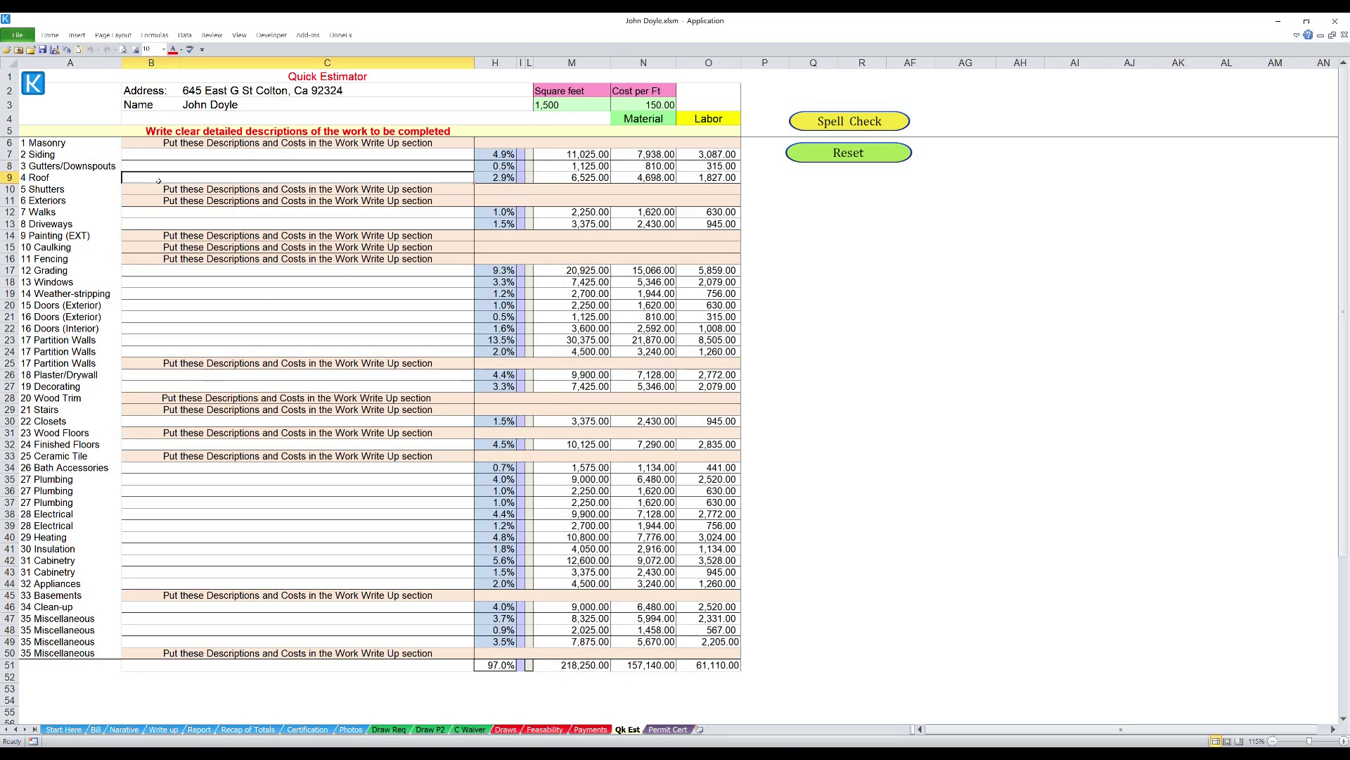
type("R")
key("BackSpace")
type("New")
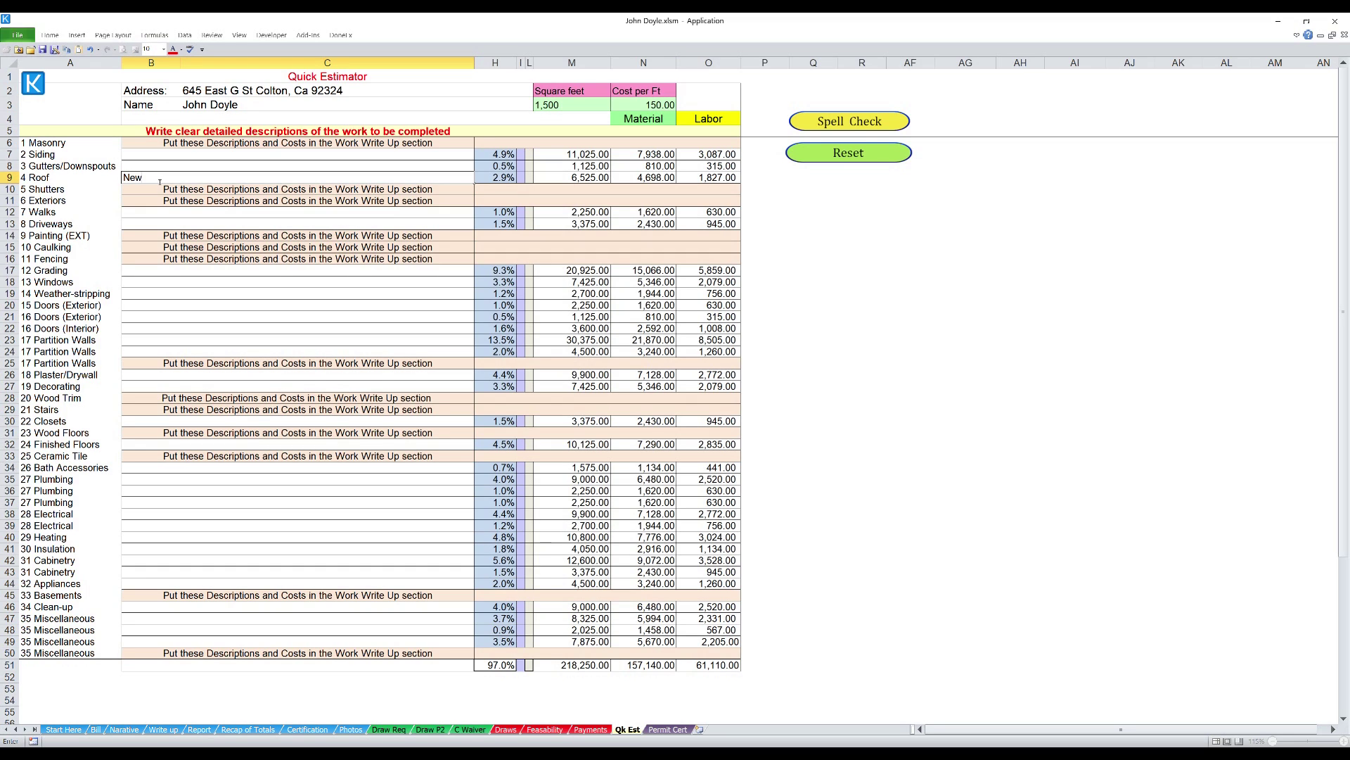
type(" Roof")
left_click(155, 288)
type("New W")
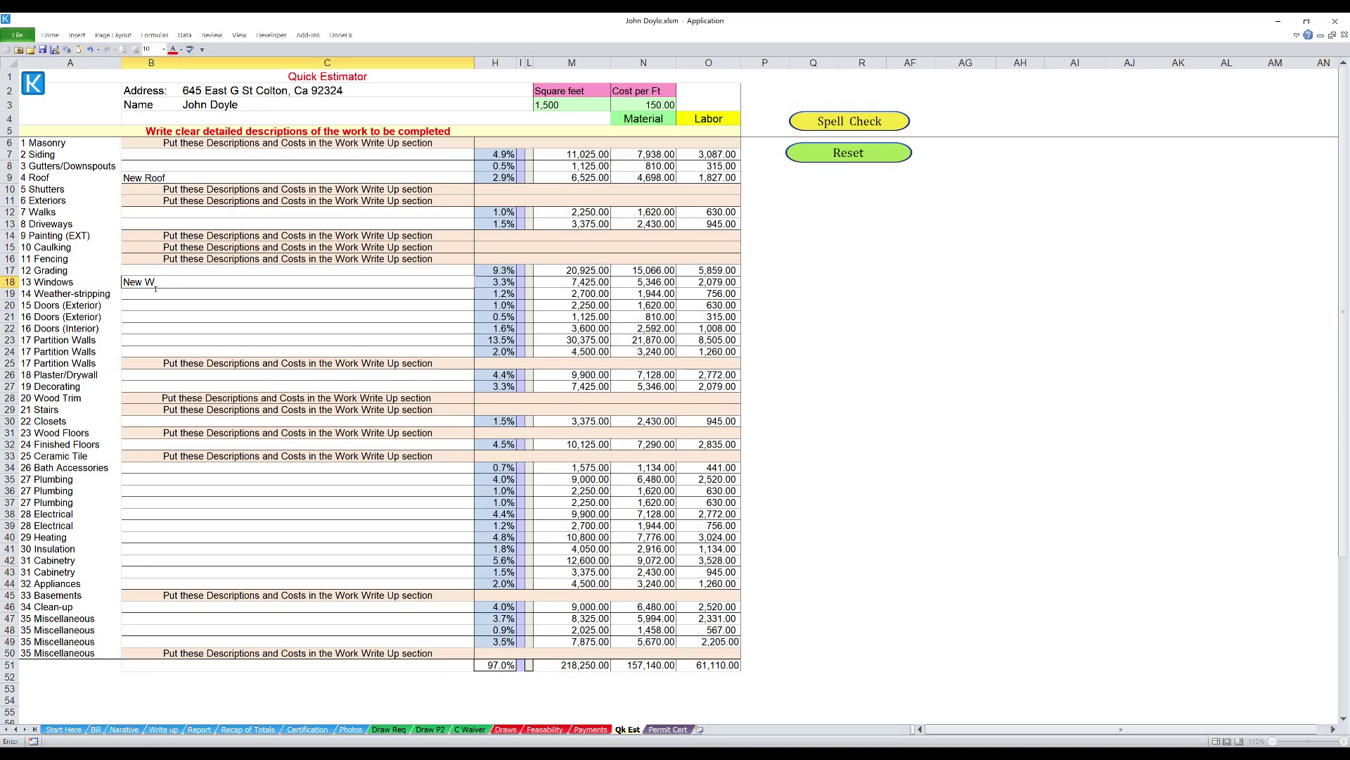
type("indows")
left_click(154, 540)
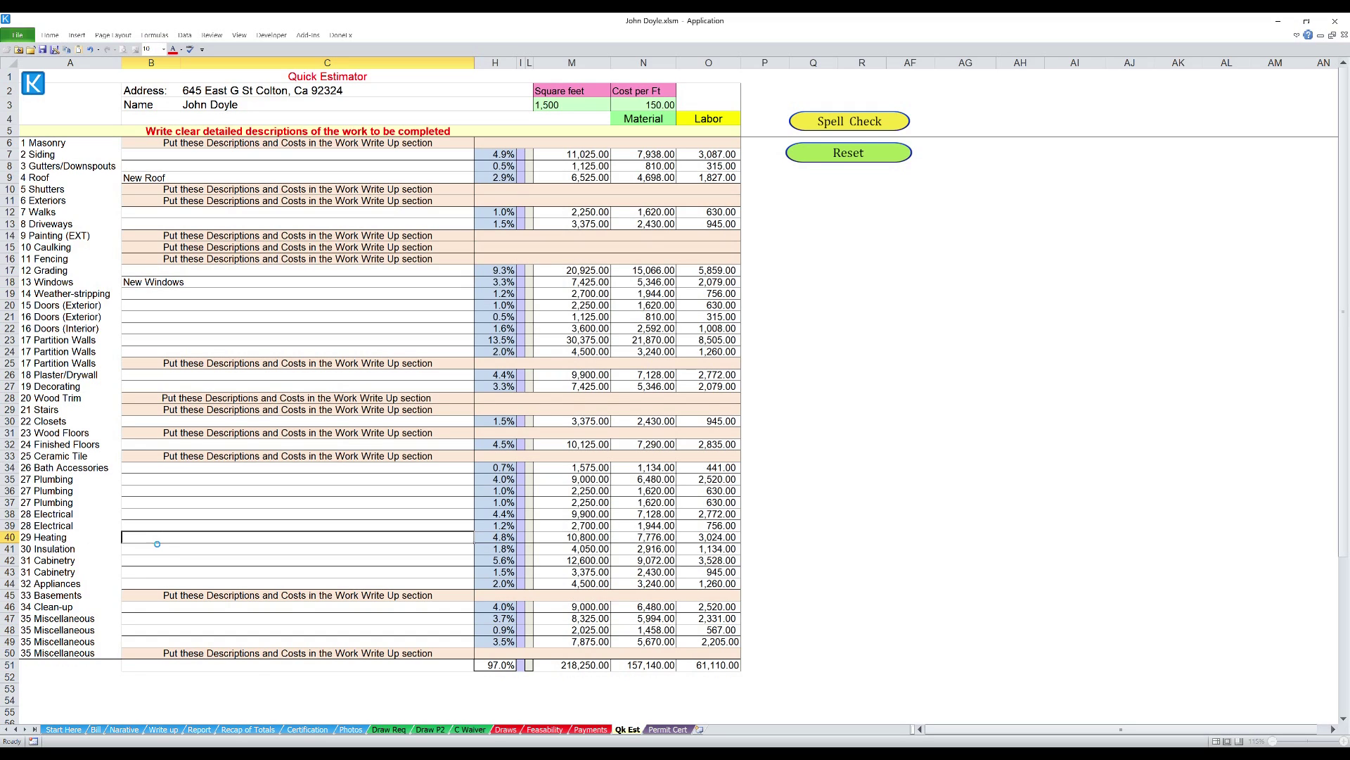
type("H")
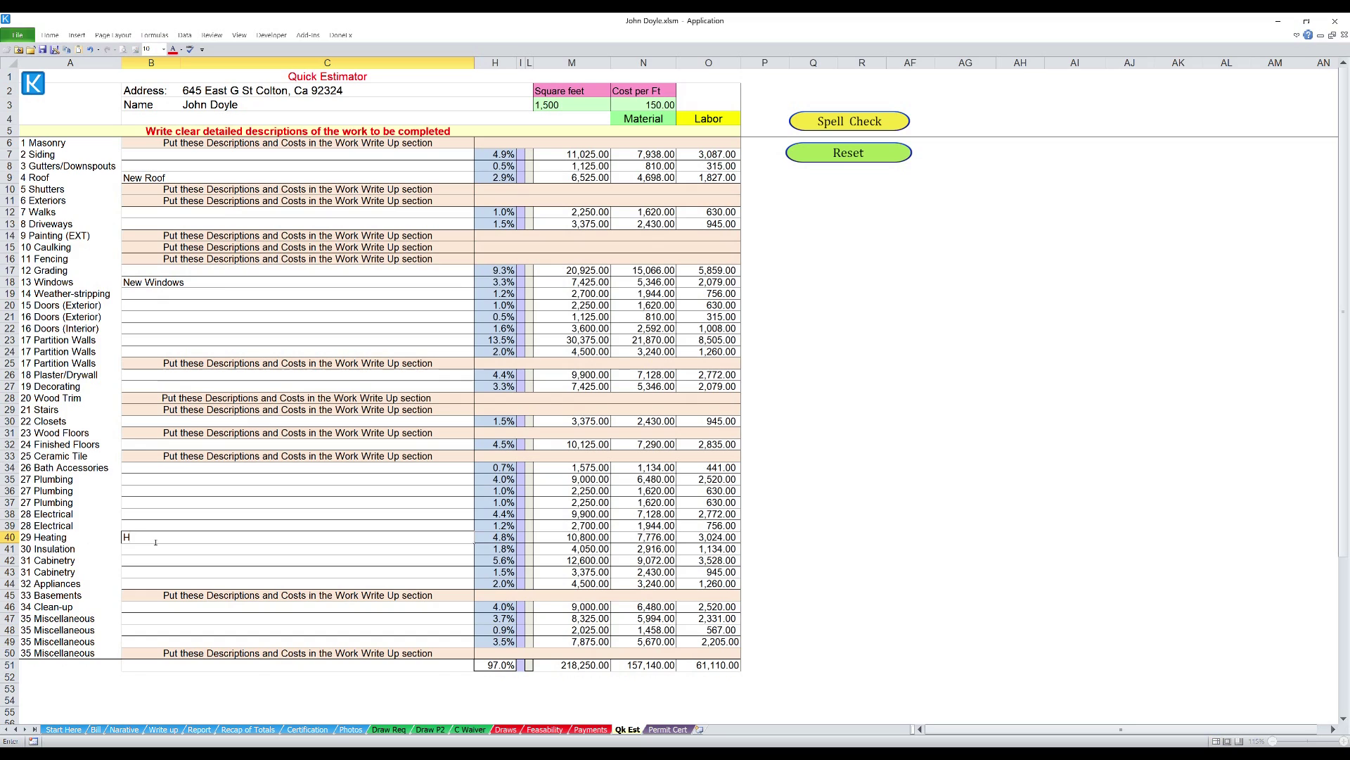
type("VAC")
key("Return")
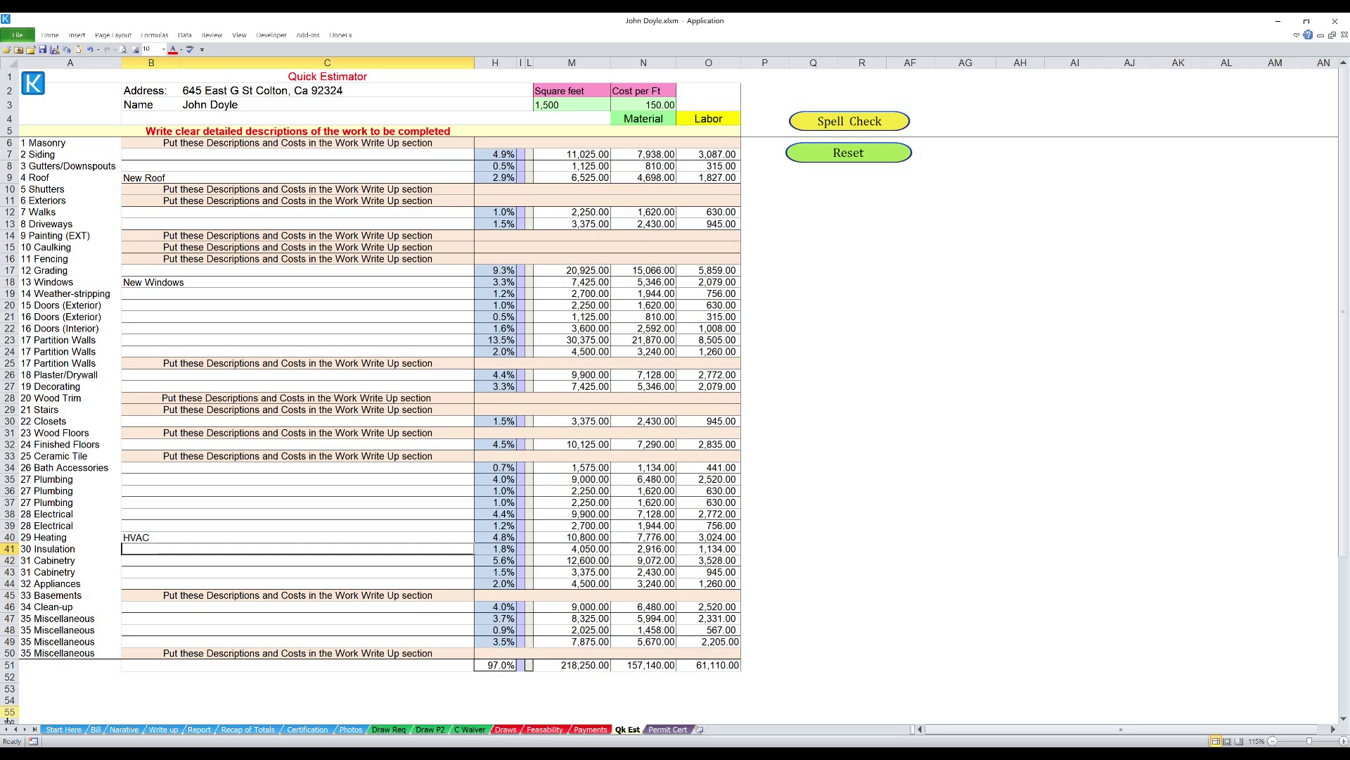
- On the Write up sheet, enter 1 unit for New Roof (L23) and New Windows (L68)
left_click(163, 730)
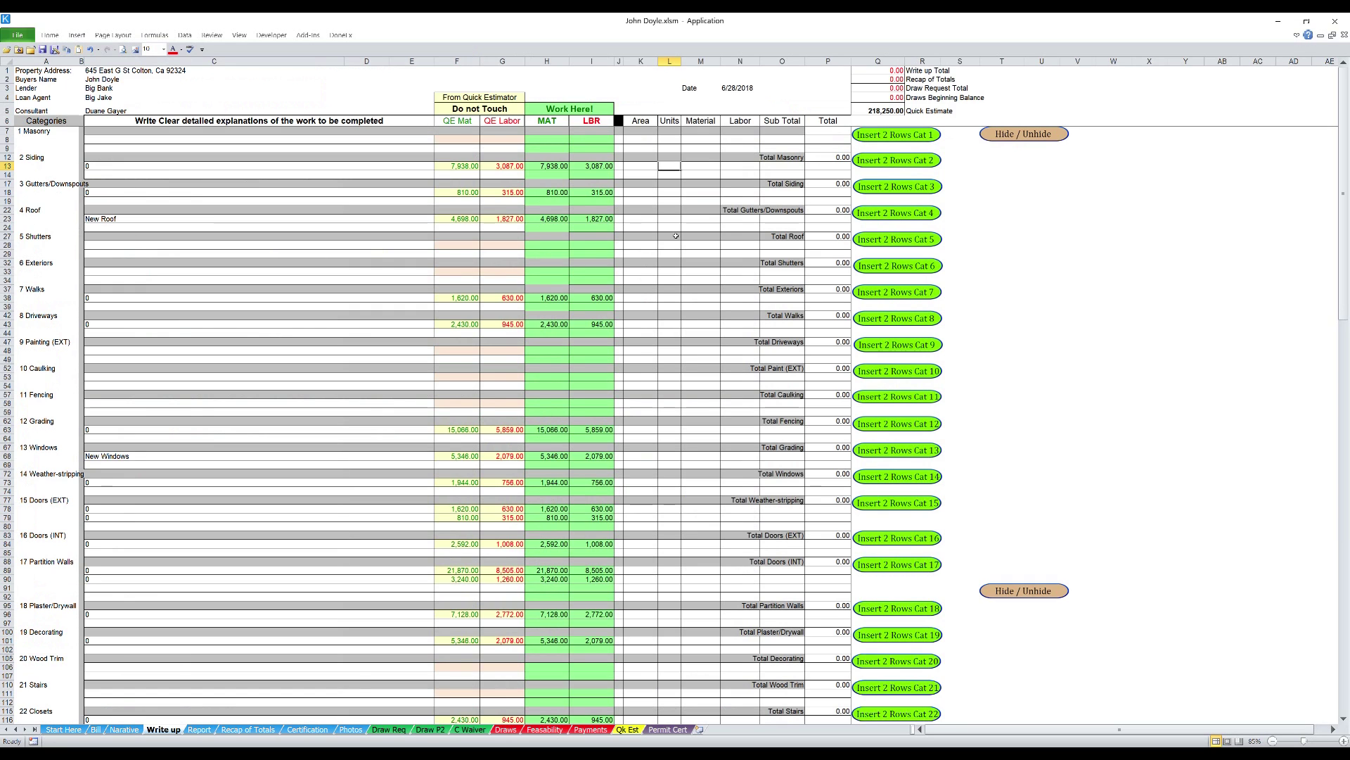
left_click(674, 220)
type("1")
key("Return")
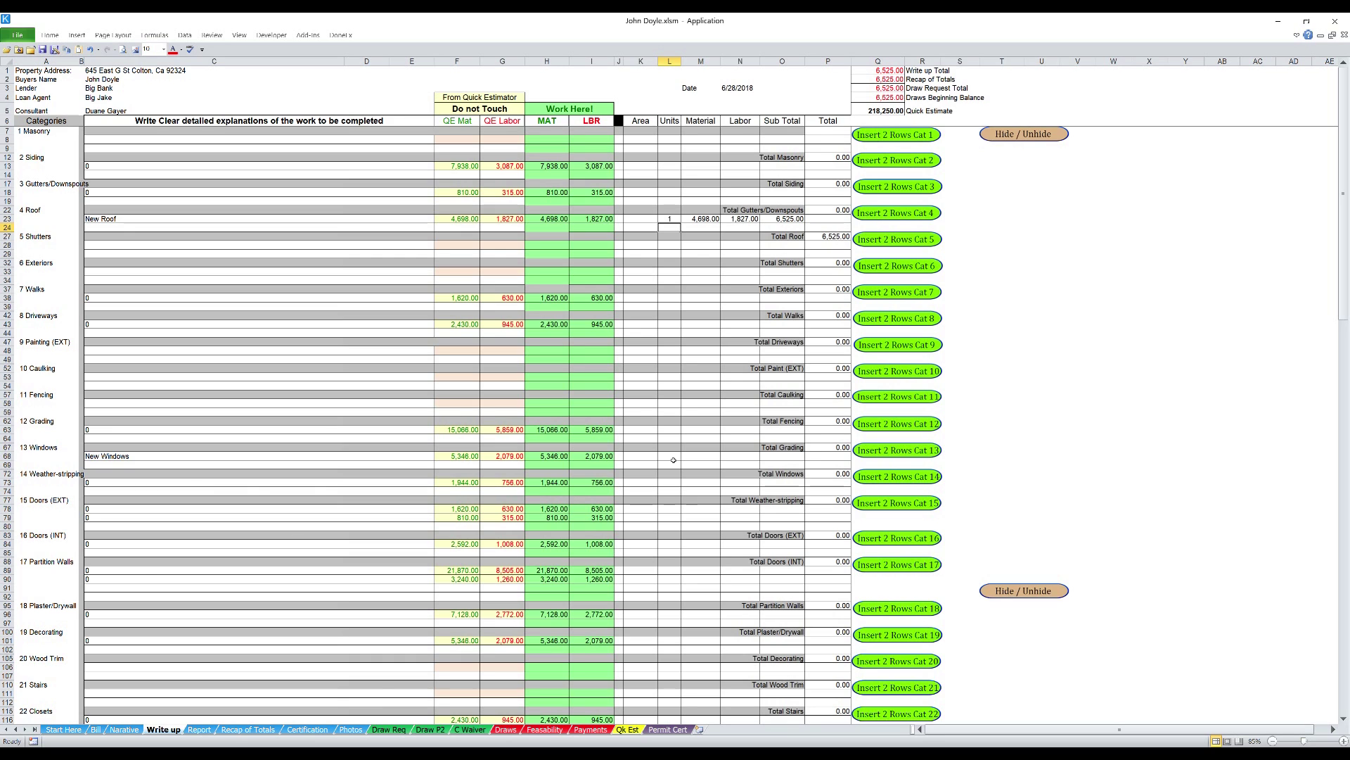
left_click(674, 459)
type("1")
key("Return")
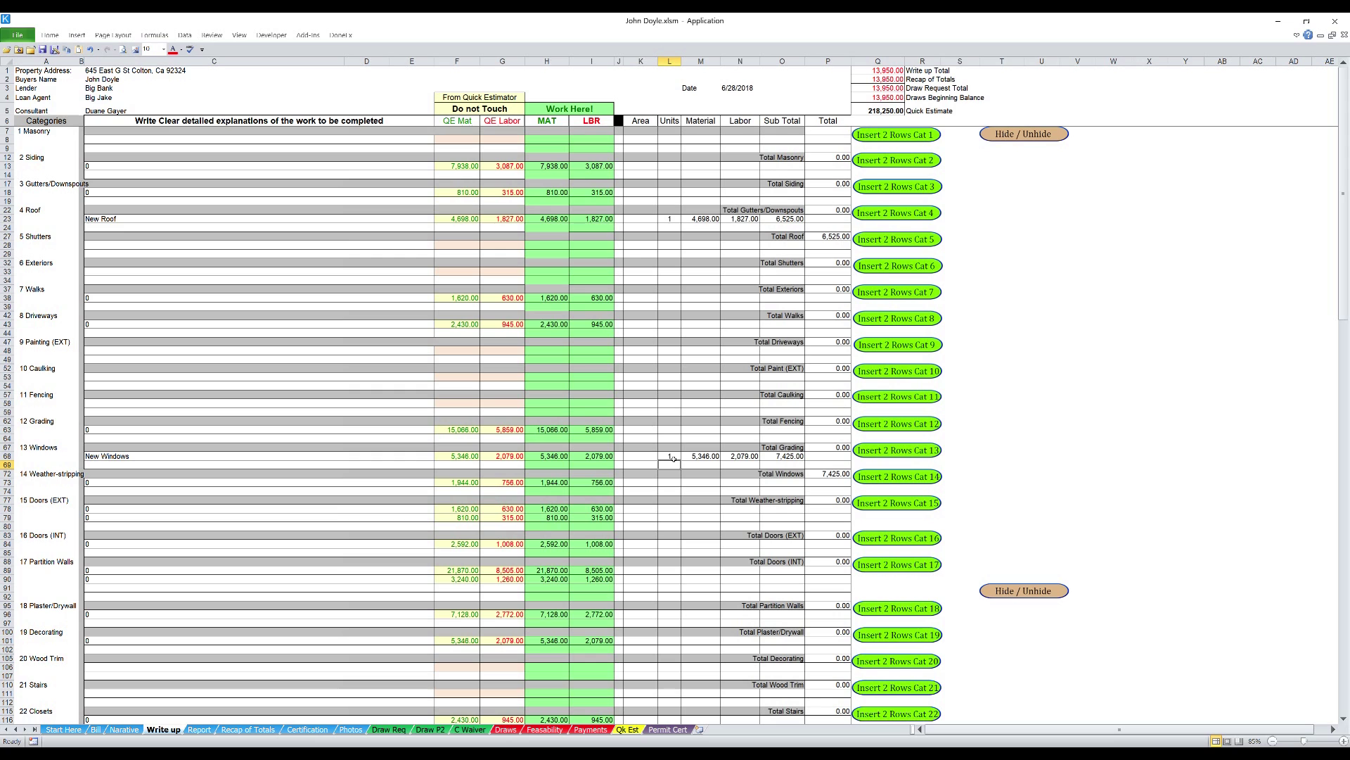
scroll(673, 458, "down", 4)
left_click(117, 281)
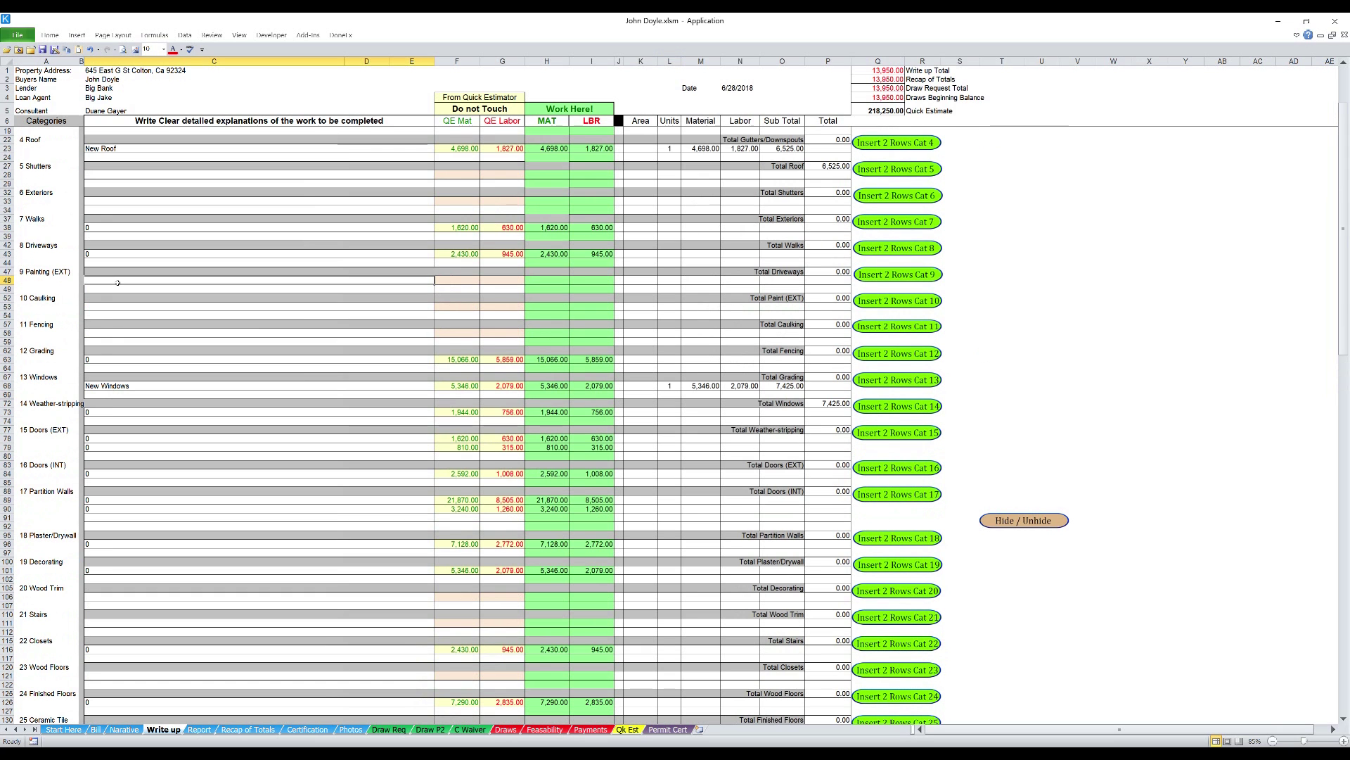
type("Pa")
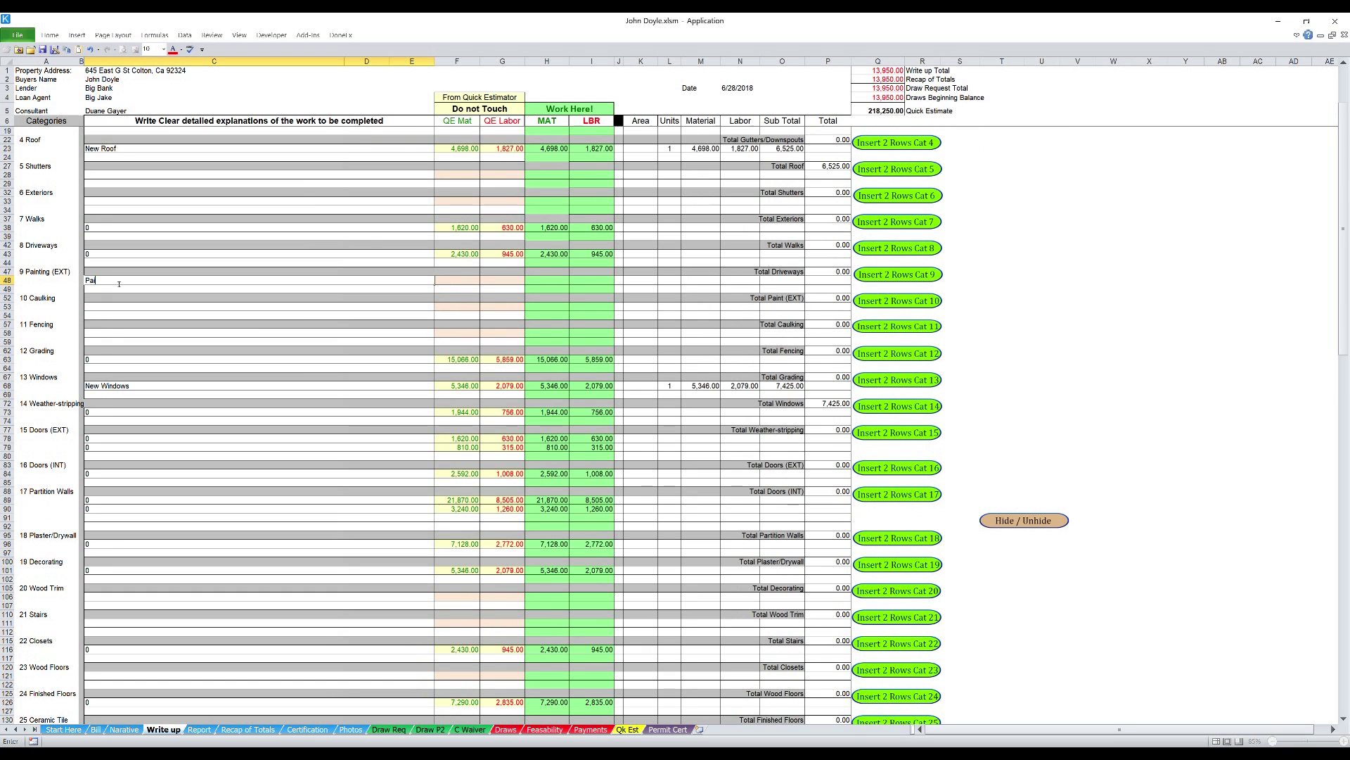
type("int Ext")
left_click(545, 282)
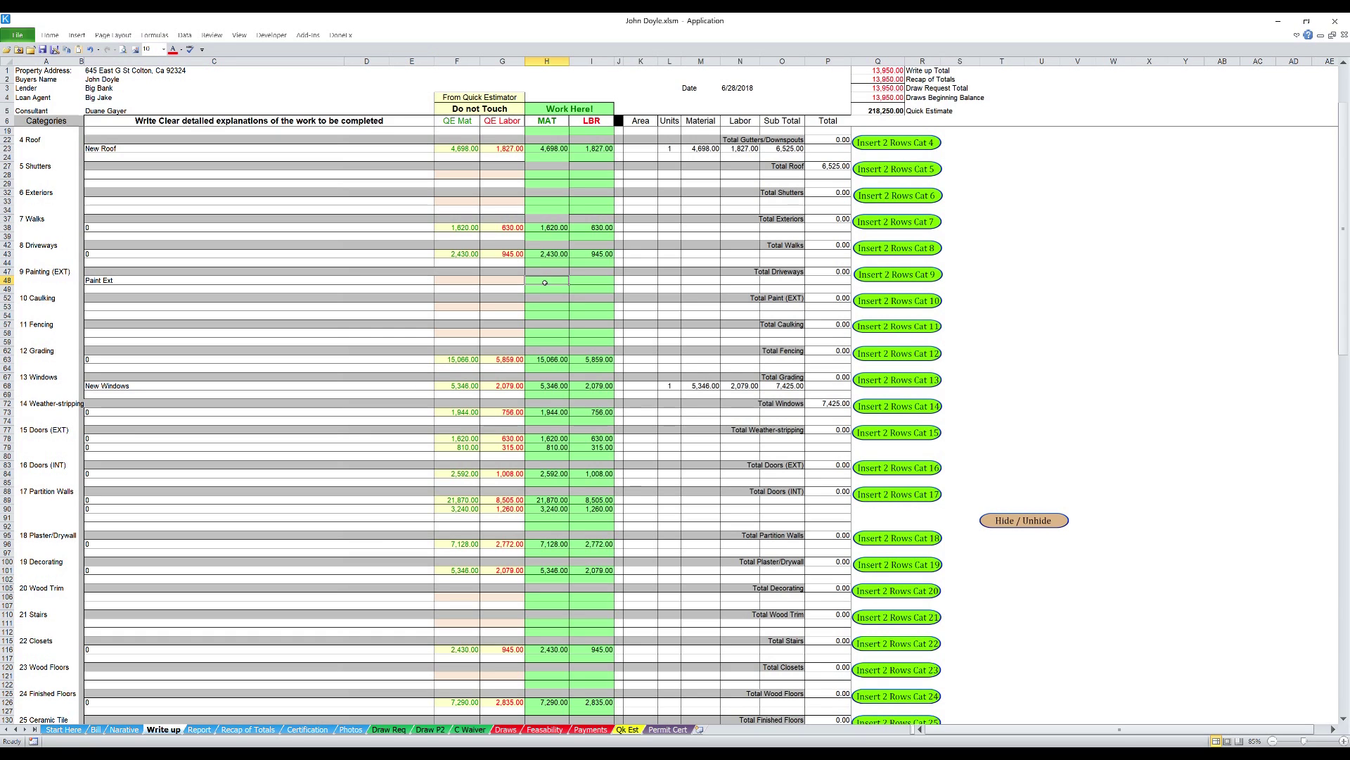
type("500")
key("Tab")
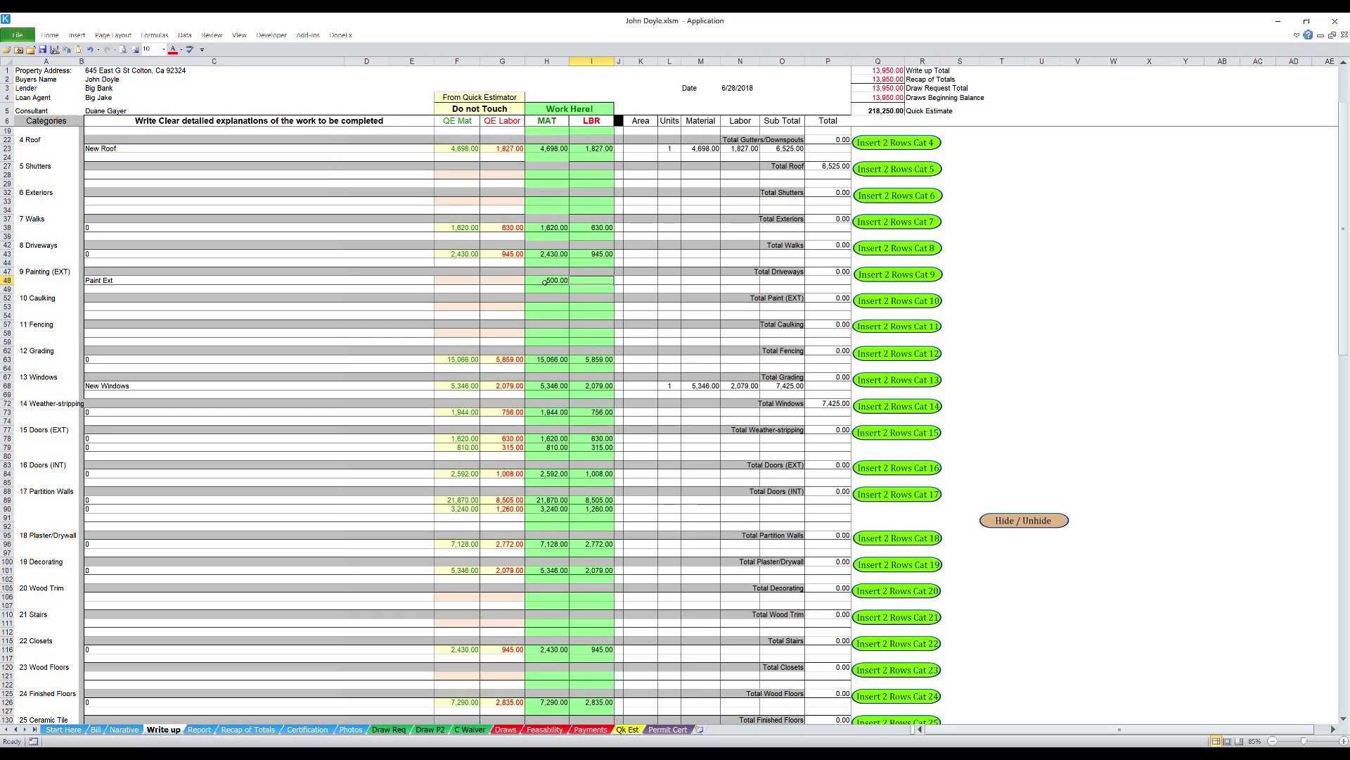
type("8")
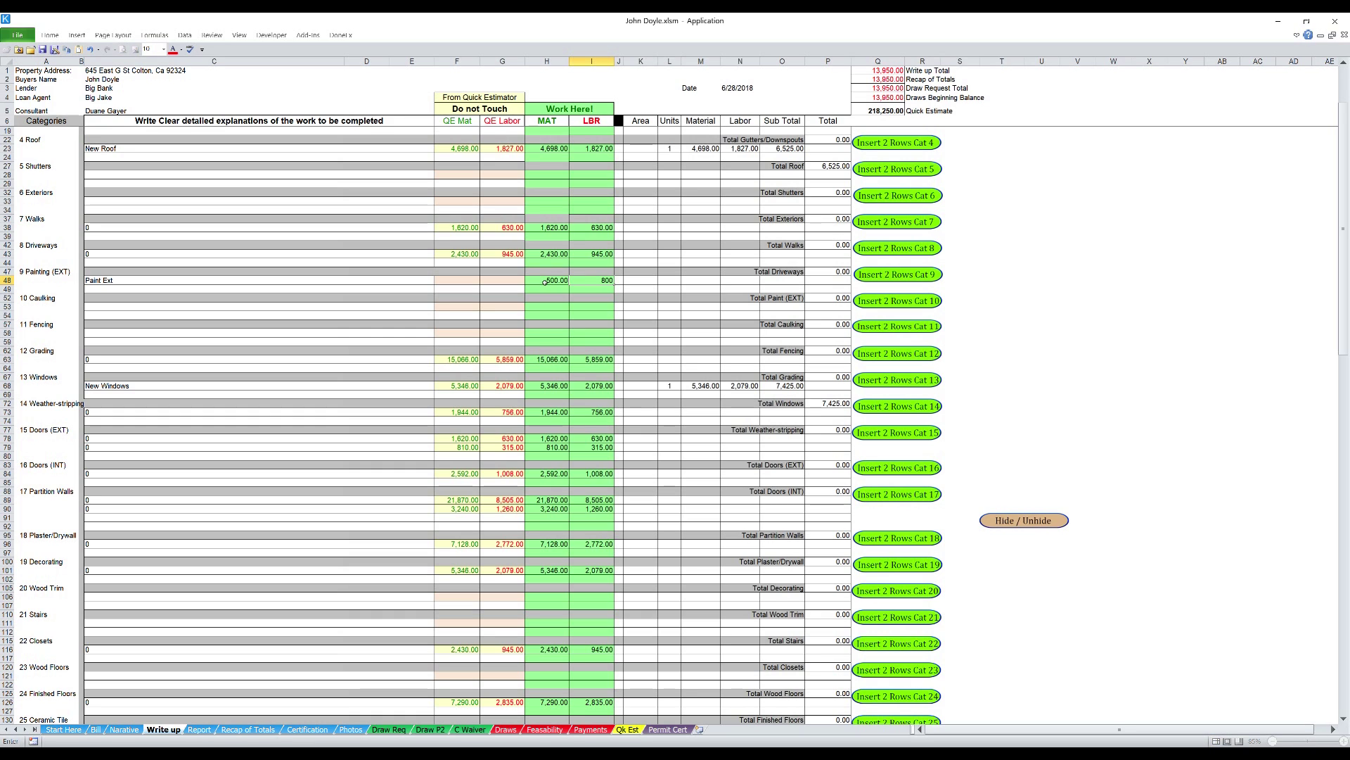
key("Tab")
key("Tab")
key("Tab")
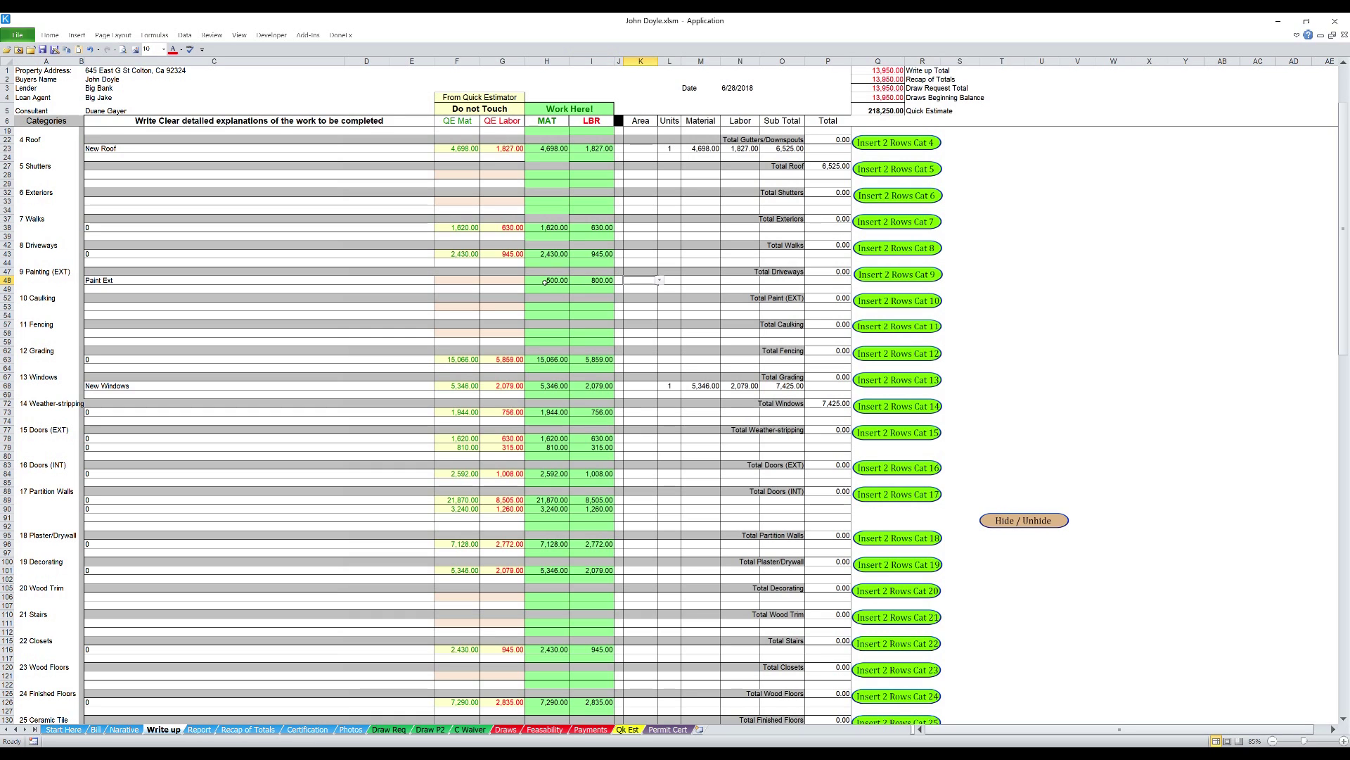
type("1")
key("Return")
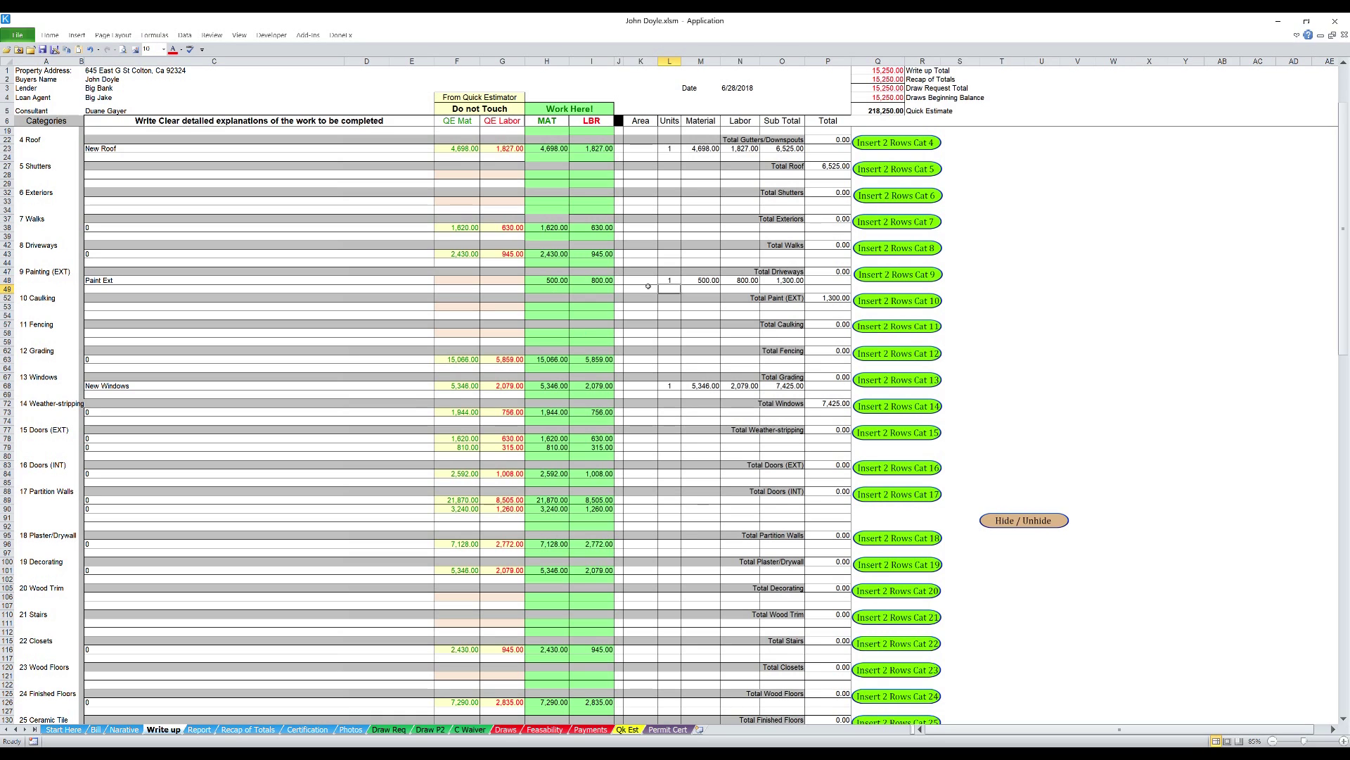
- Flag the Paint Ext line with priority D, leaving its room blank
left_click(645, 283)
left_click(661, 281)
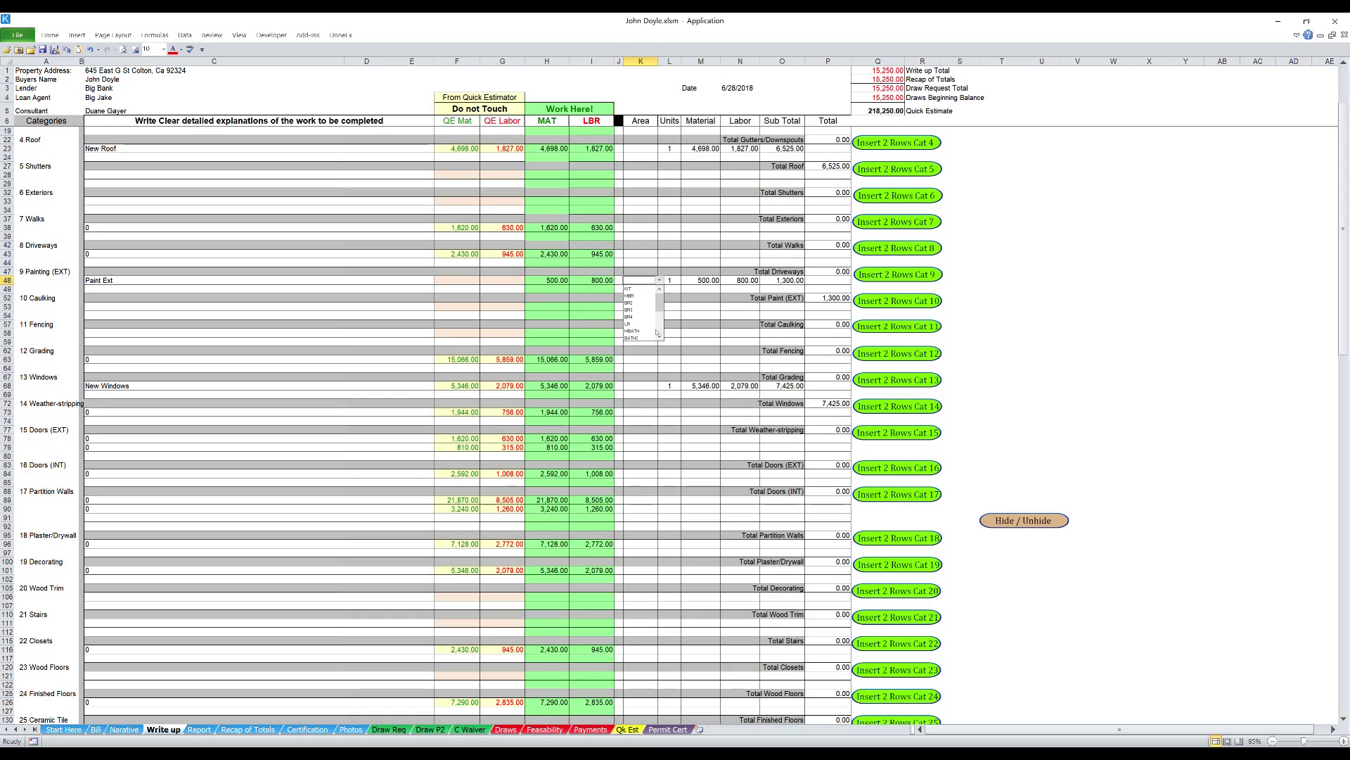
scroll(641, 313, "down", 3)
scroll(642, 313, "down", 3)
left_click(660, 337)
left_click(660, 338)
left_click(660, 337)
left_click(661, 338)
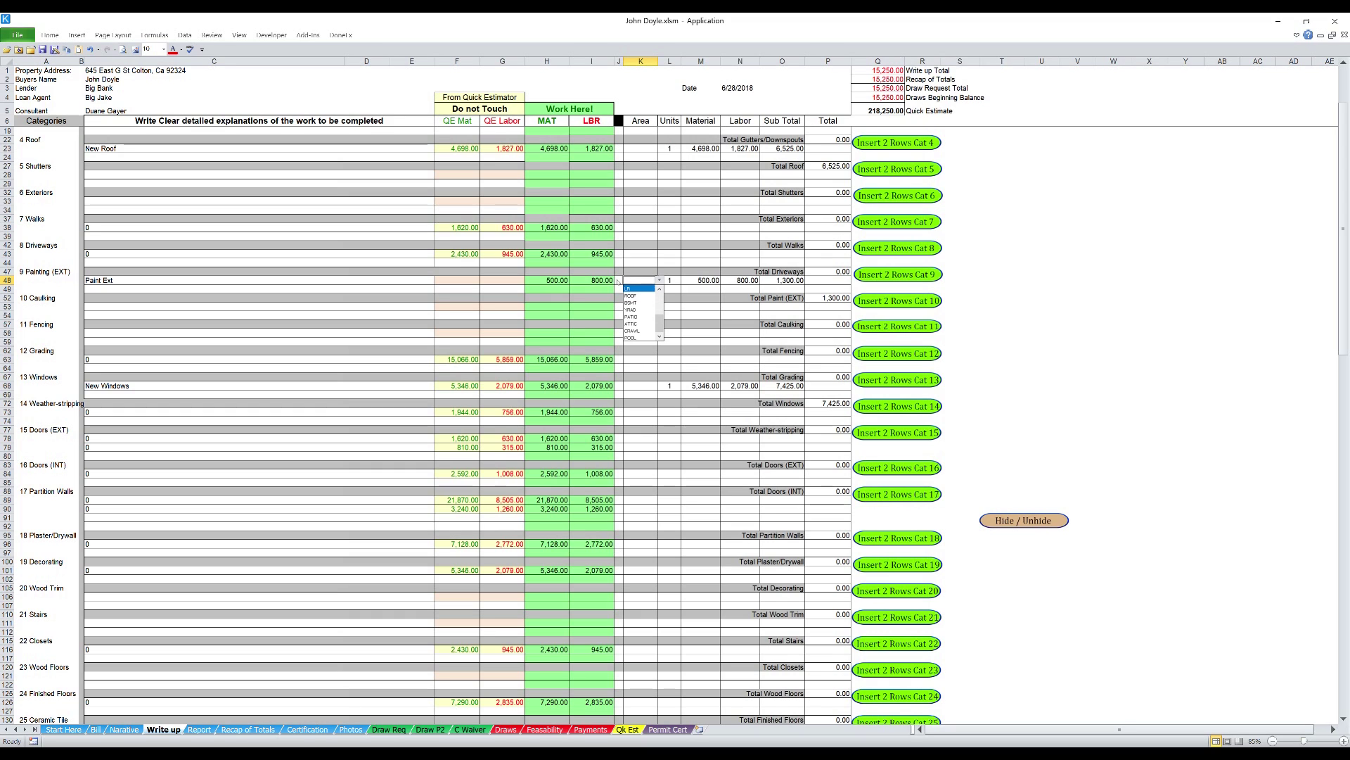
left_click(621, 281)
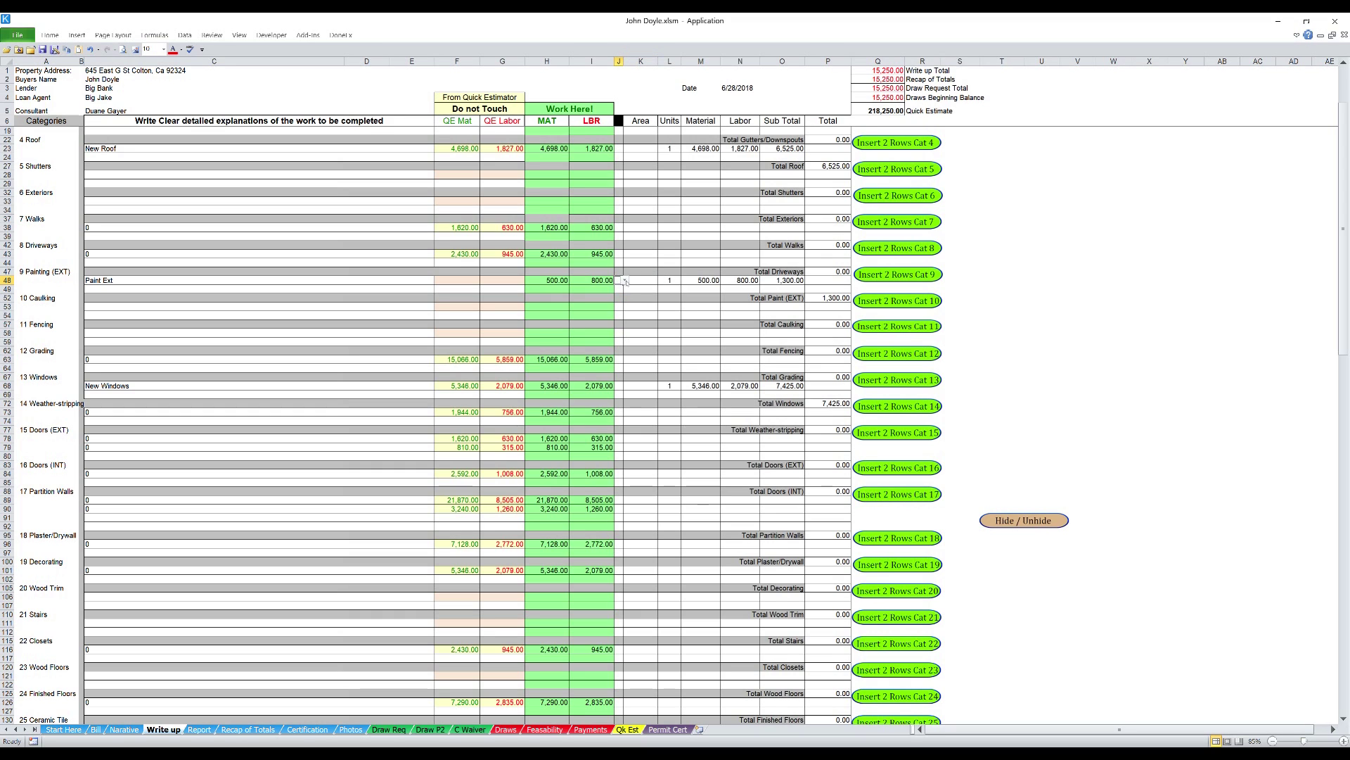
left_click(624, 281)
left_click(619, 296)
left_click(649, 309)
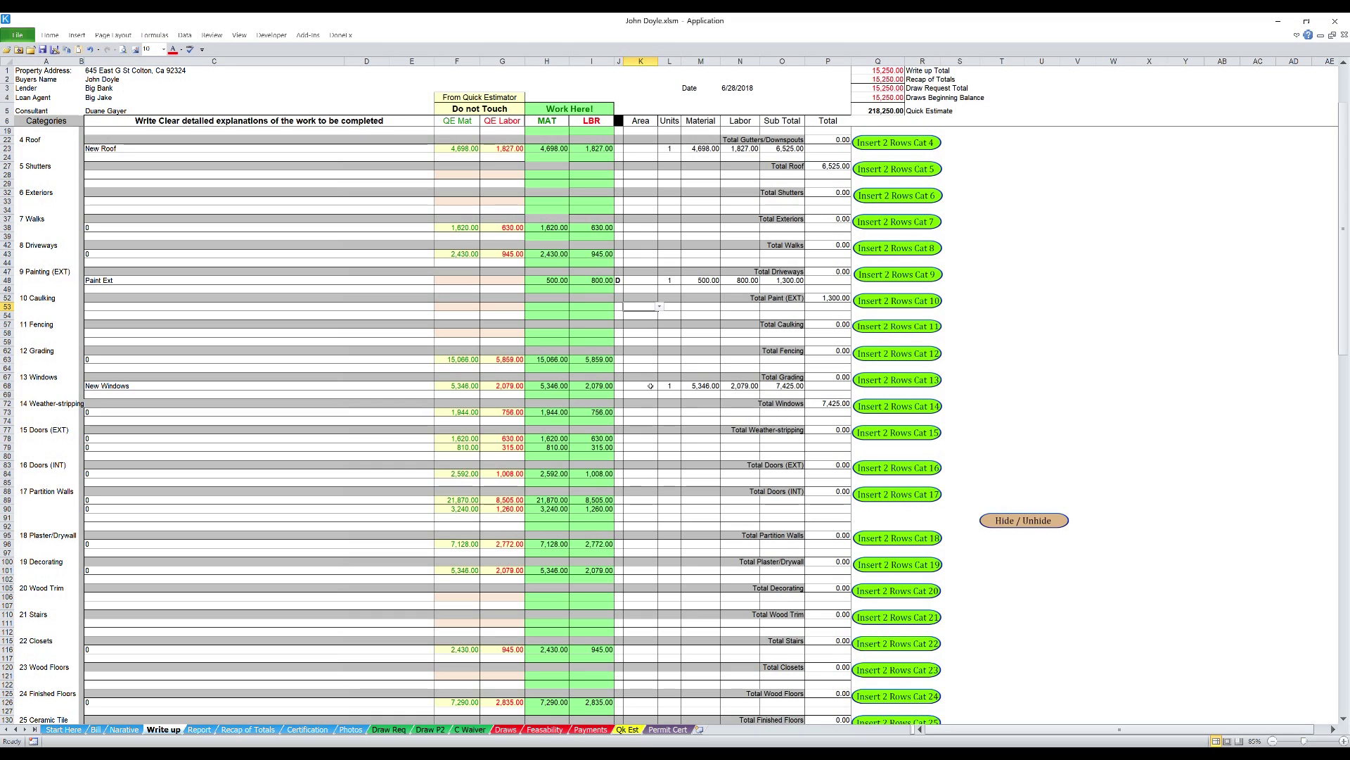
- Flag the New Windows line with priority X
left_click(618, 387)
left_click(624, 385)
left_click(623, 394)
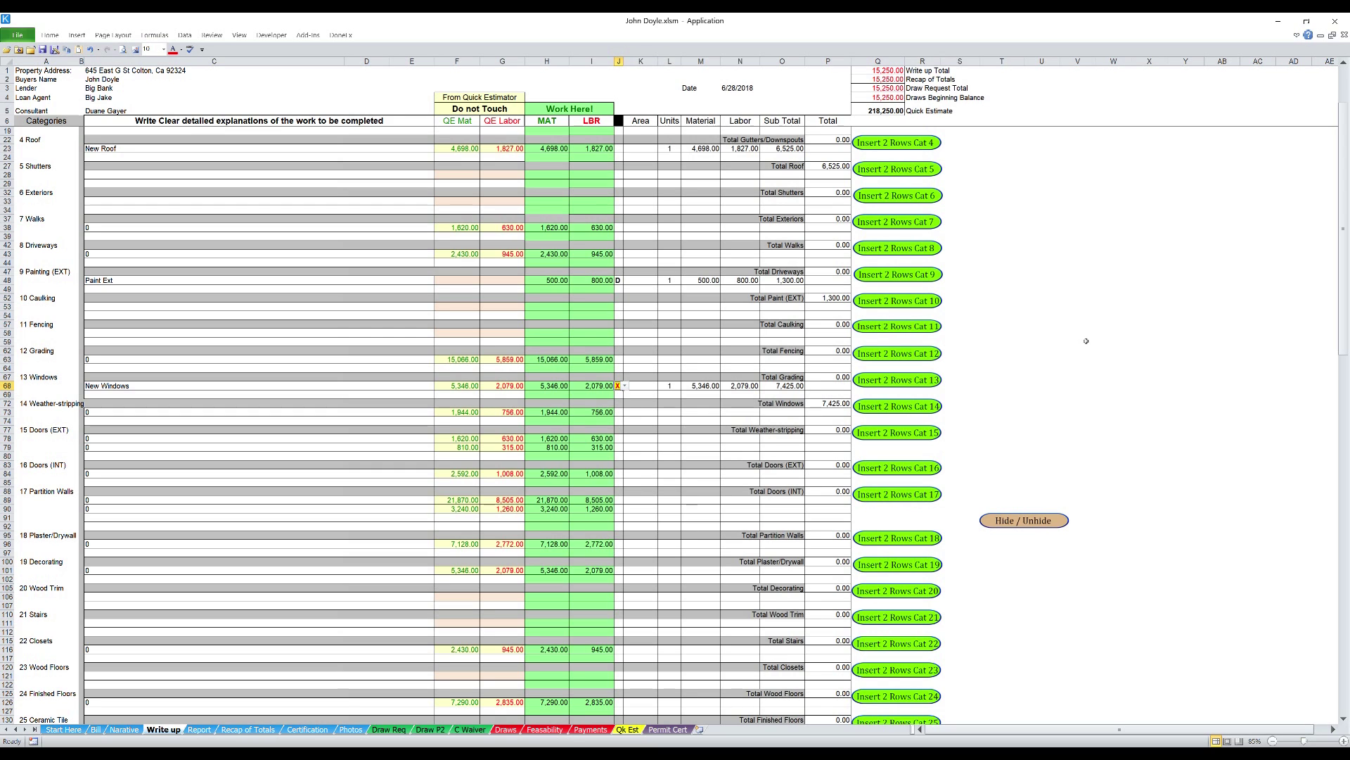
scroll(1086, 341, "down", 4)
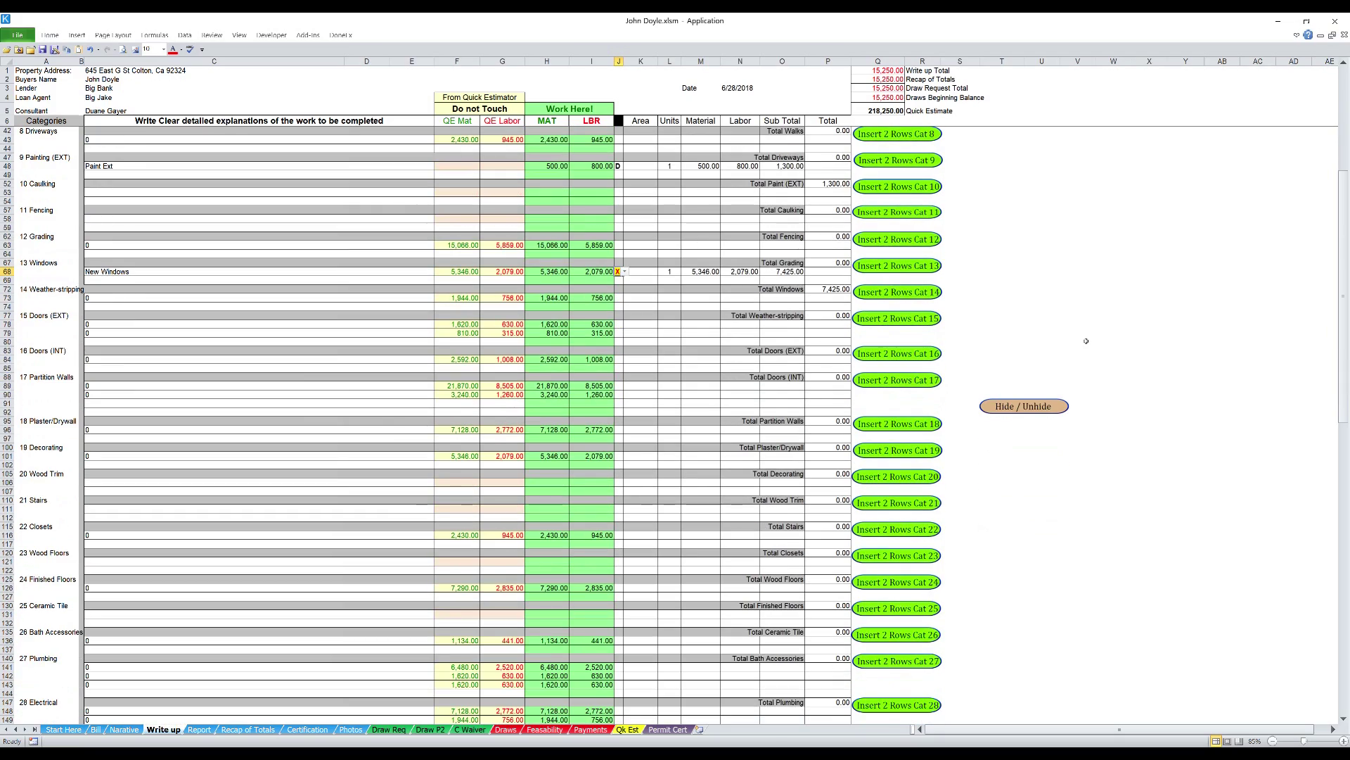
- Set the priority of the New Roof line (J23) to R
scroll(1086, 341, "down", 10)
scroll(1086, 341, "up", 15)
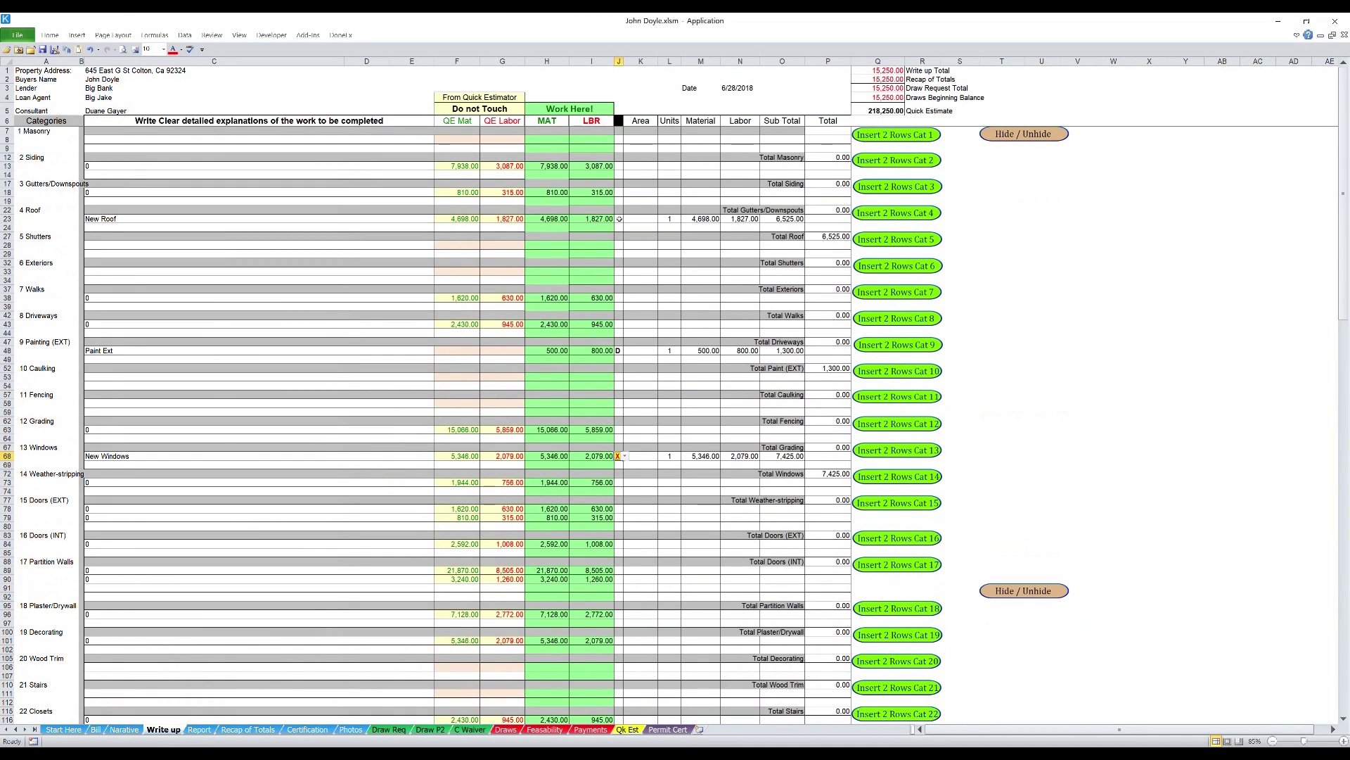
left_click(619, 222)
left_click(624, 219)
left_click(623, 241)
scroll(672, 284, "down", 7)
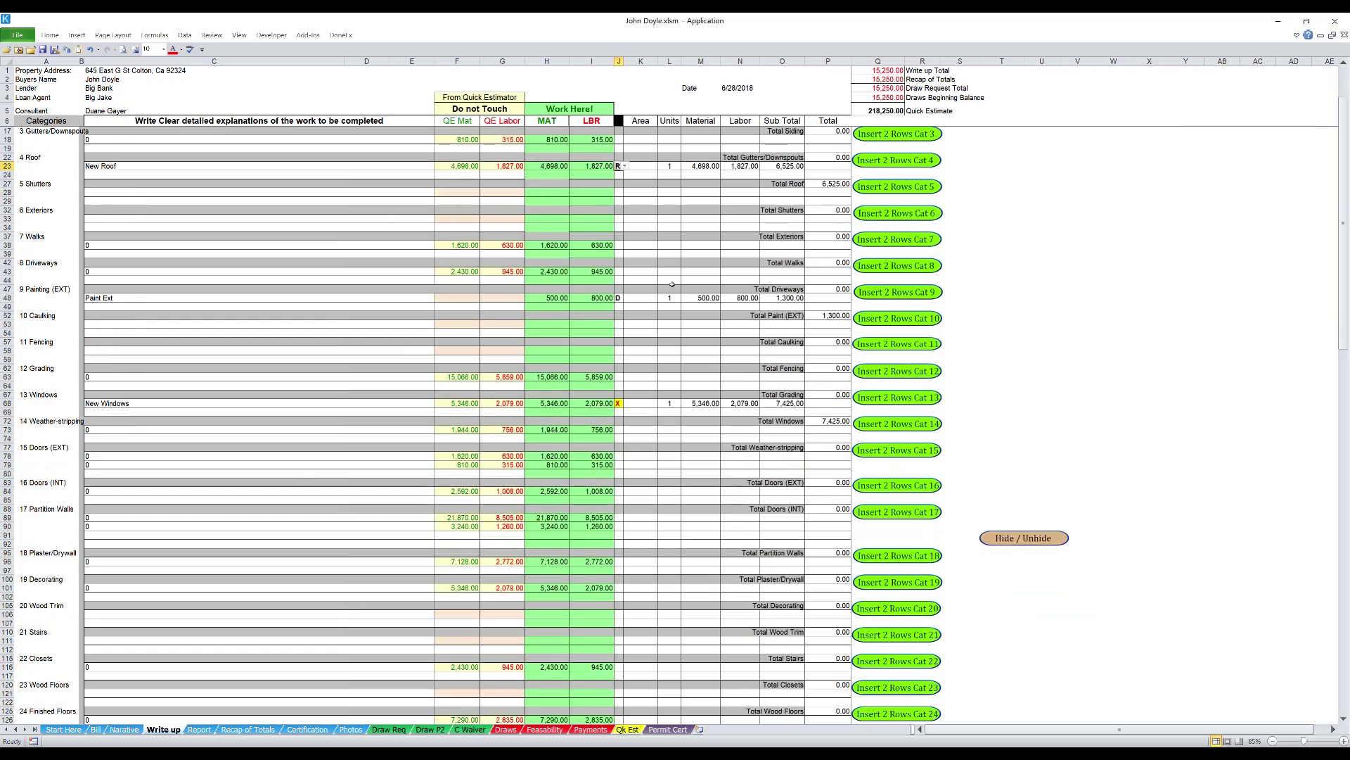
scroll(671, 284, "down", 15)
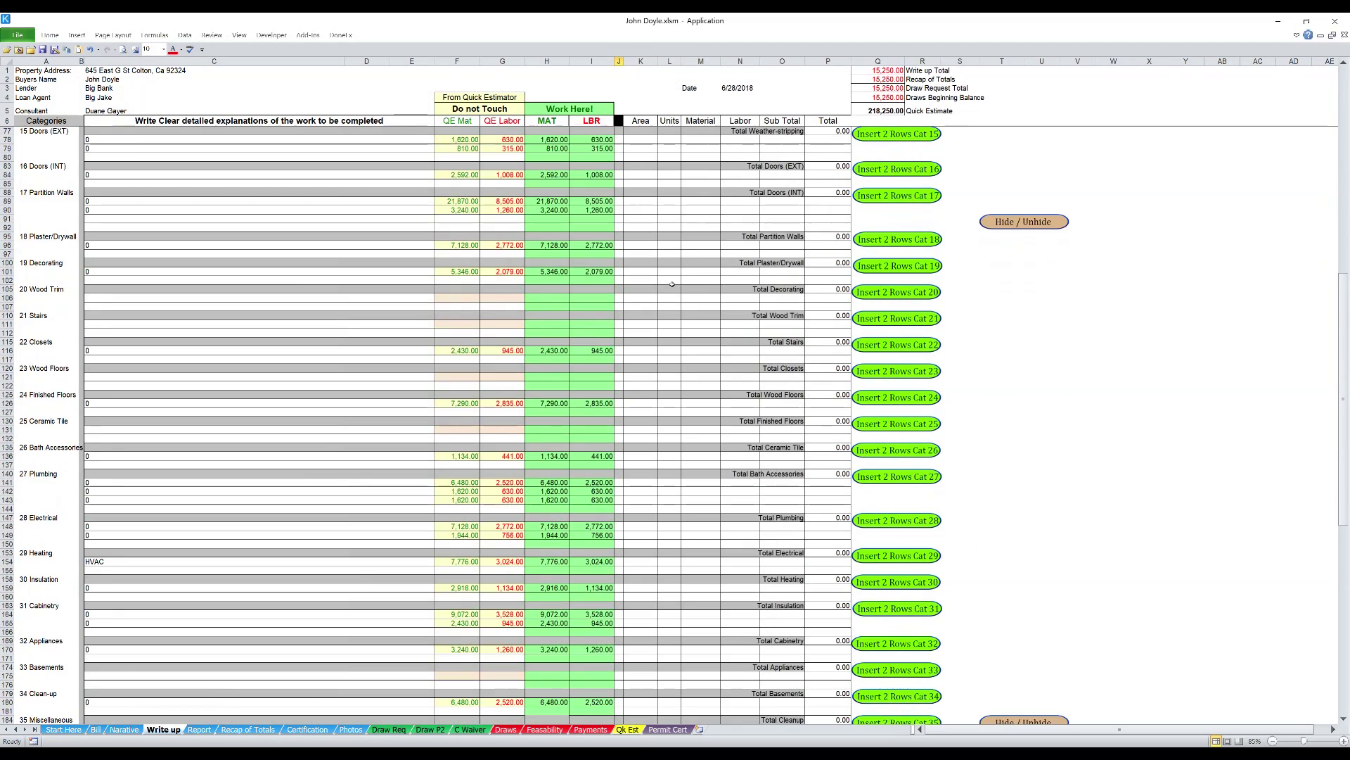
scroll(671, 284, "down", 4)
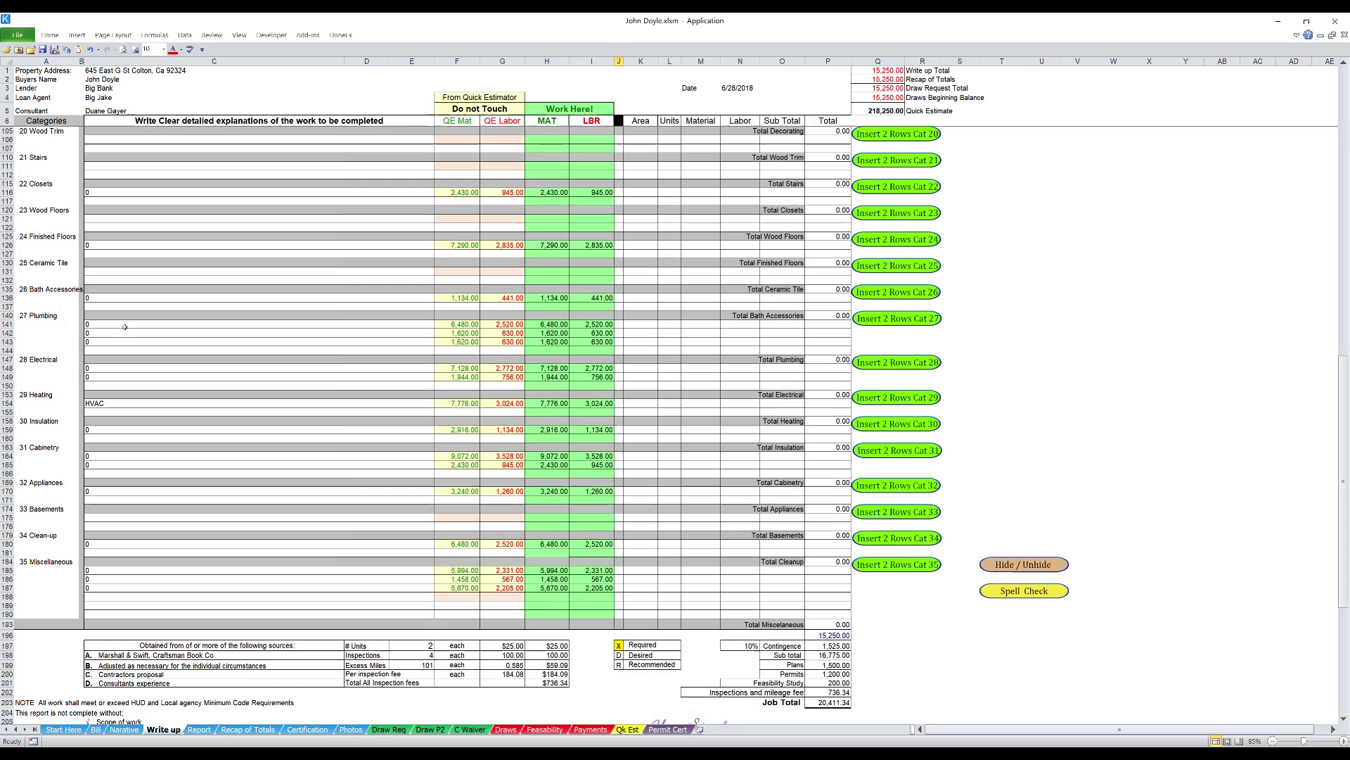
- Add a 'Ceramic tile in Kitchen' line in B131 flagged D
left_click(106, 275)
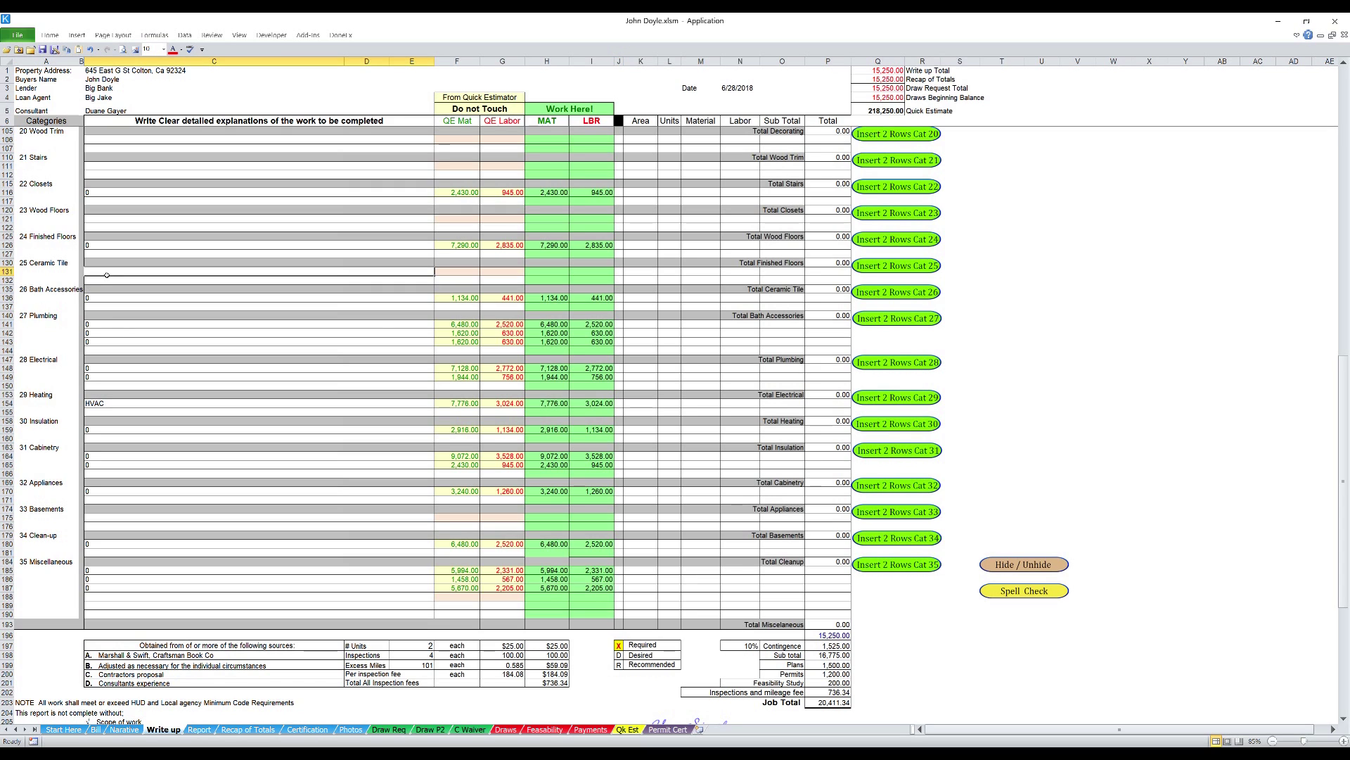
type("Cer")
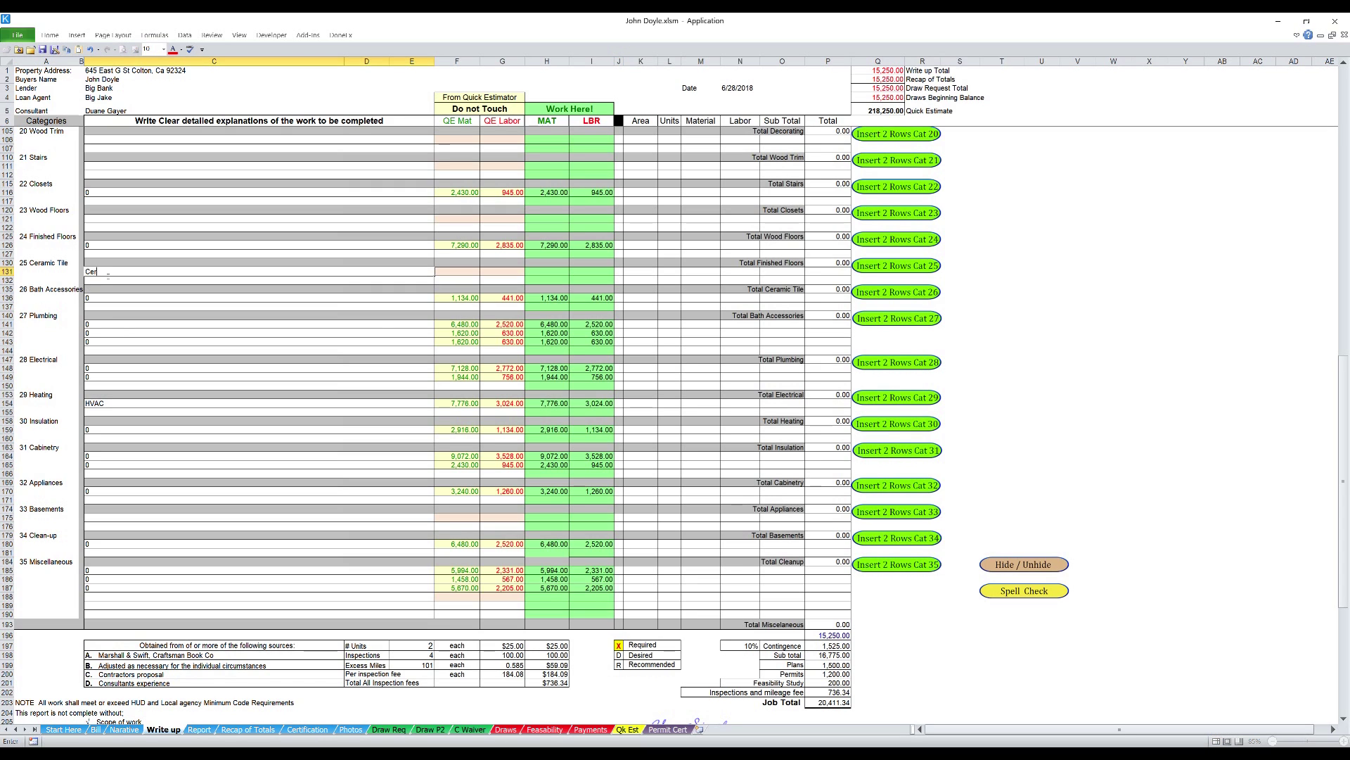
type("amic tile in")
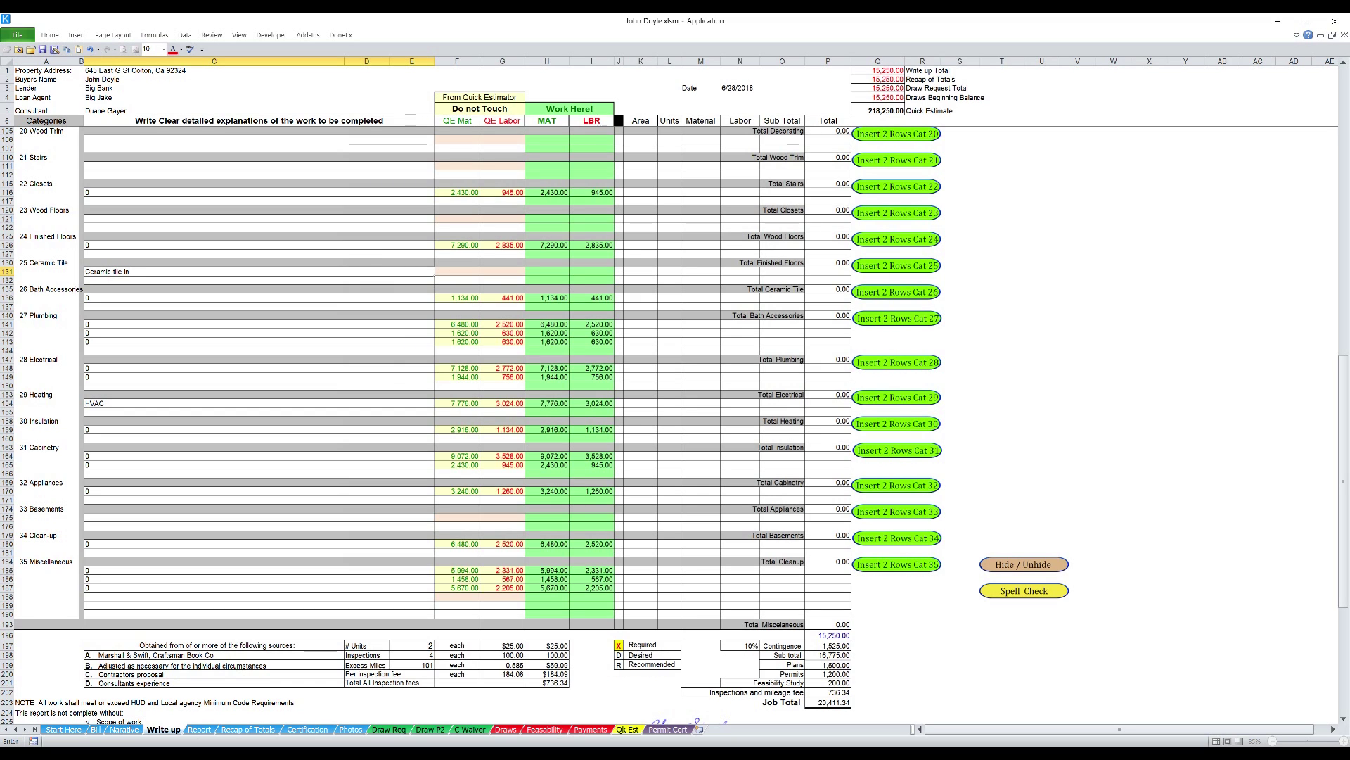
type(" Kitchen")
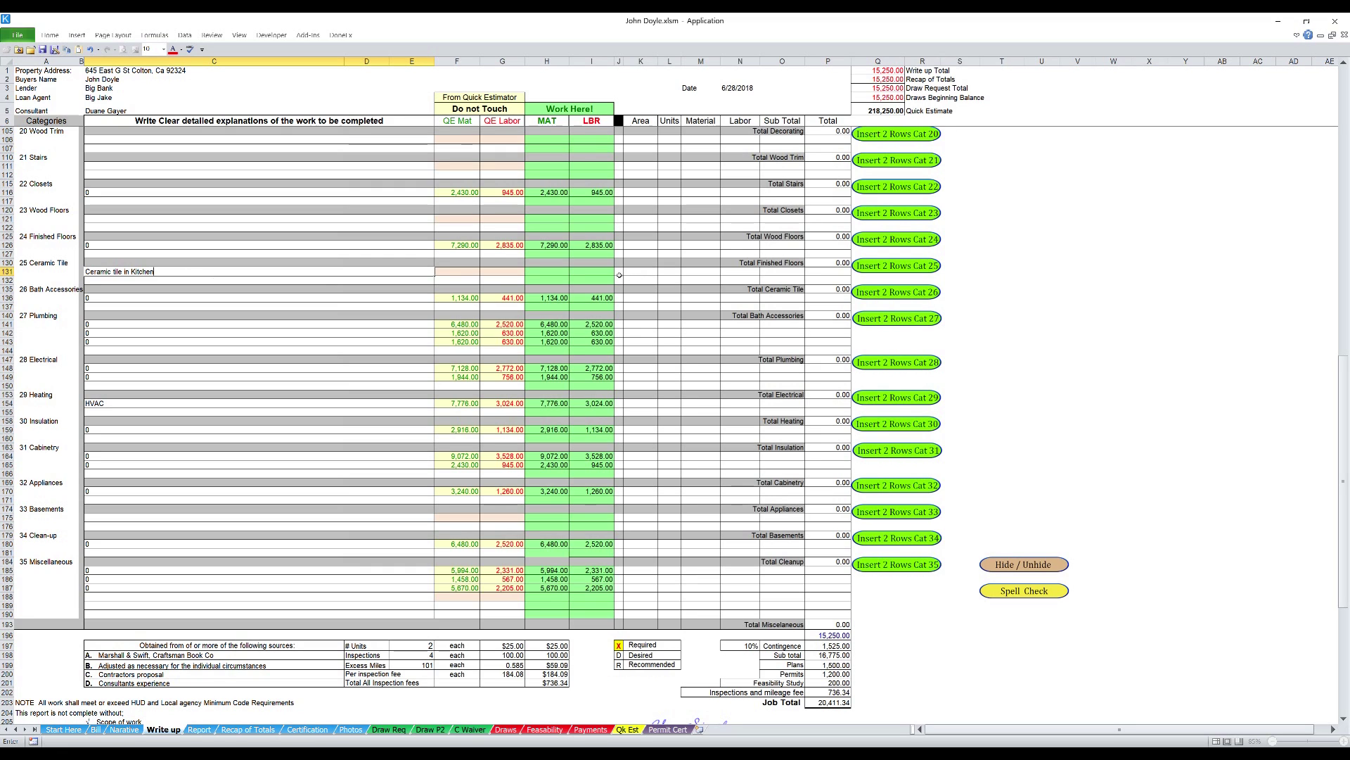
left_click(622, 274)
left_click(625, 272)
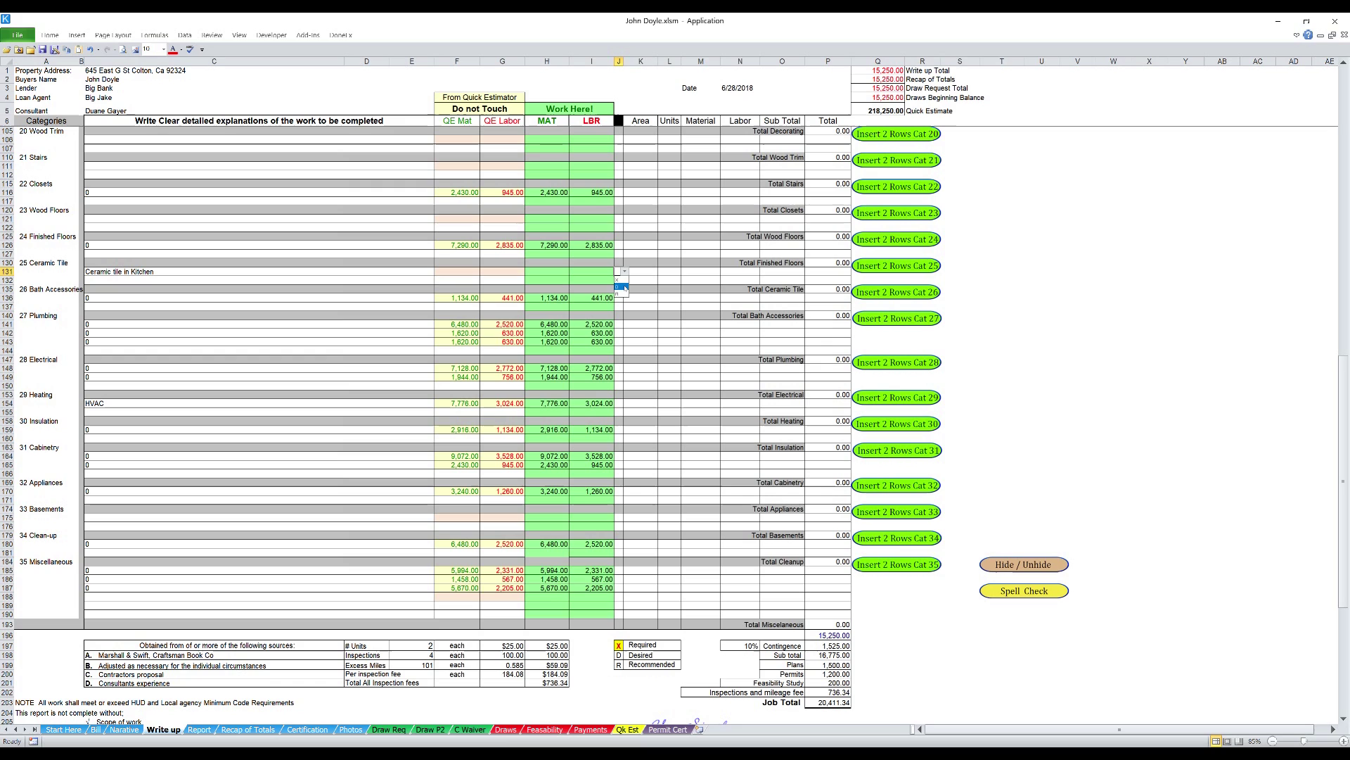
left_click(623, 287)
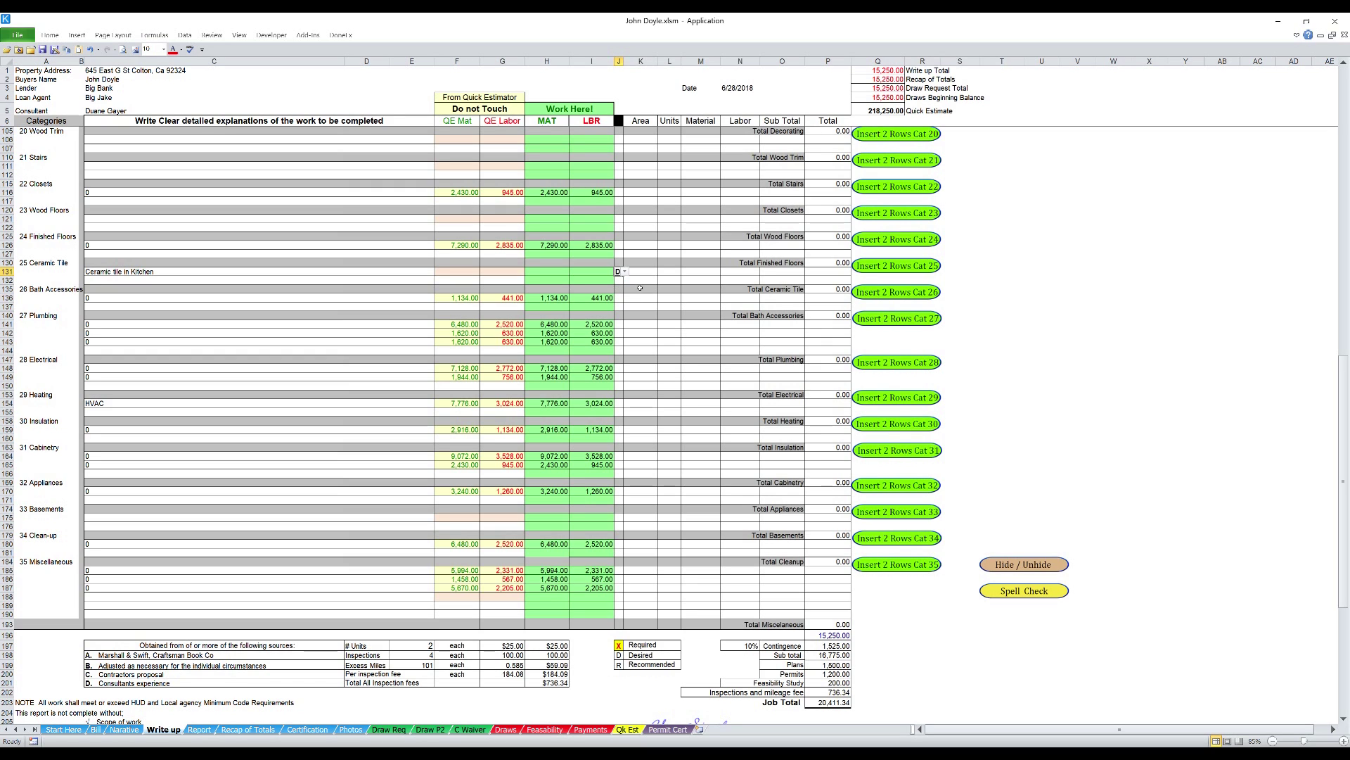
- Give the ceramic tile line 1 unit, 300 material and 250 labor
left_click(670, 275)
type("1")
left_click(548, 273)
type("300")
key("Tab")
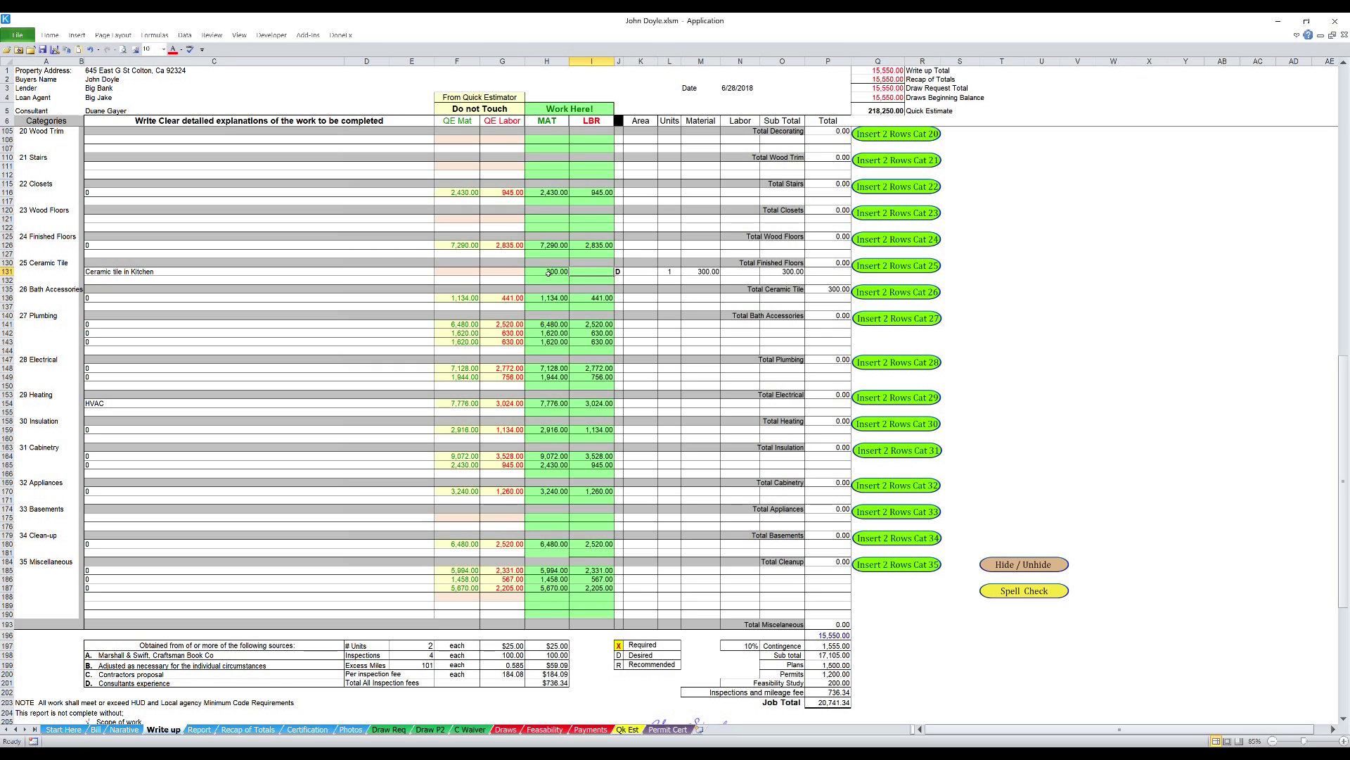
type("250")
key("Return")
- Enter 1 unit on the Driveways line (L43) so it totals 3,375.00
scroll(660, 388, "up", 7)
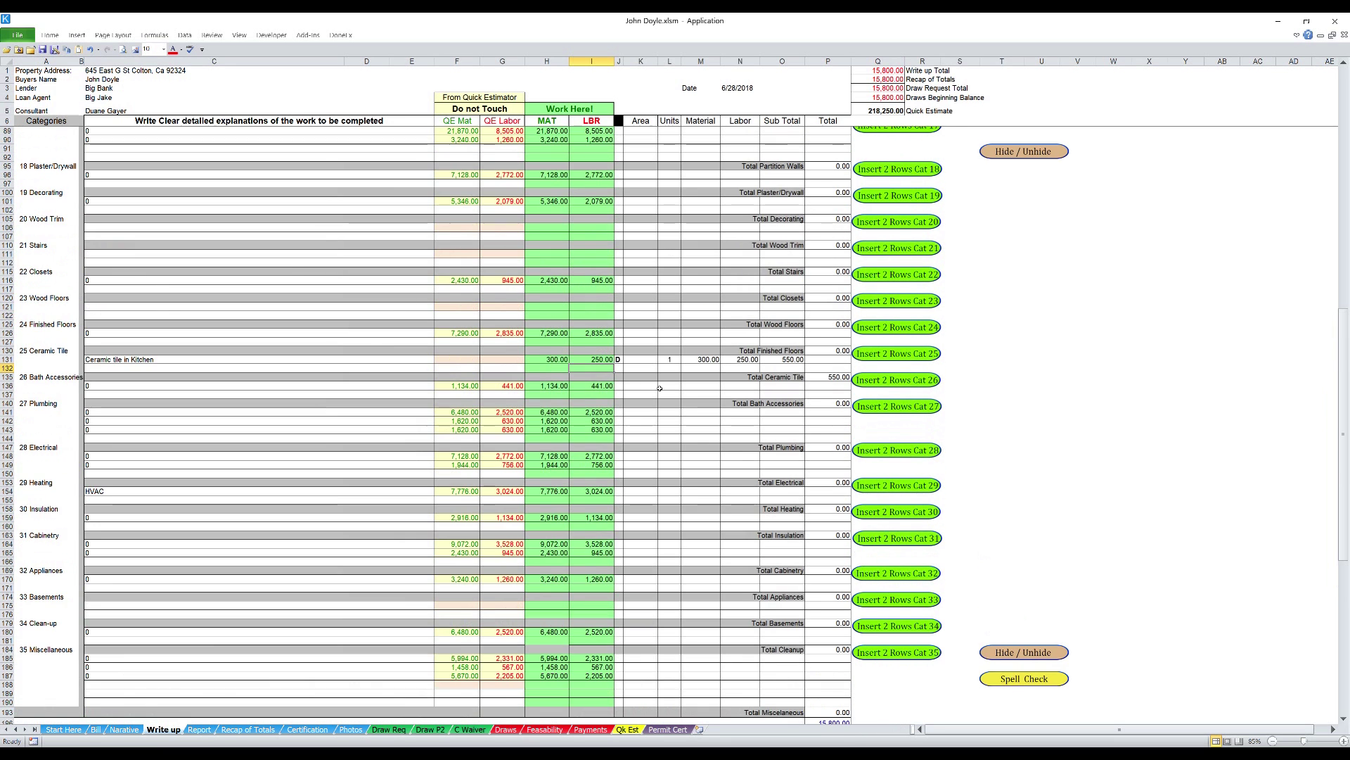
scroll(660, 388, "up", 2)
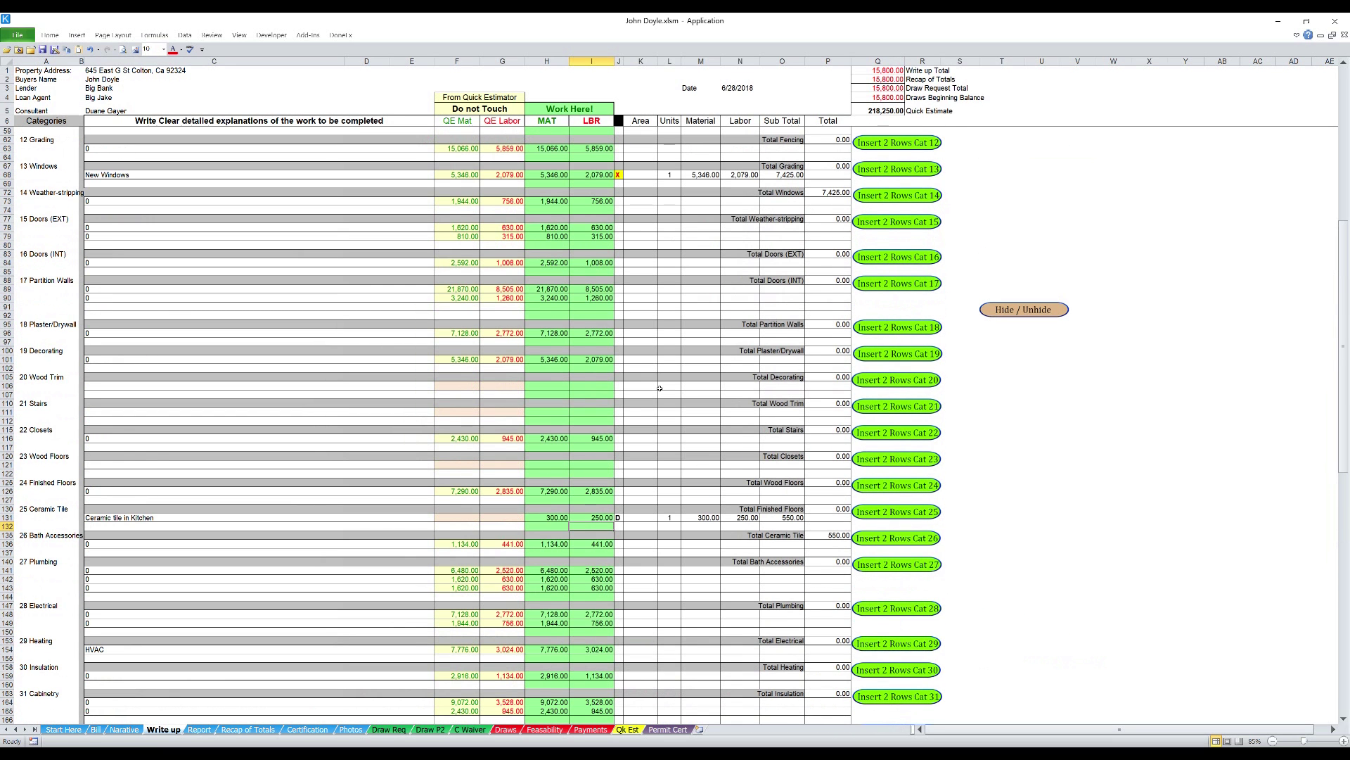
scroll(659, 389, "up", 6)
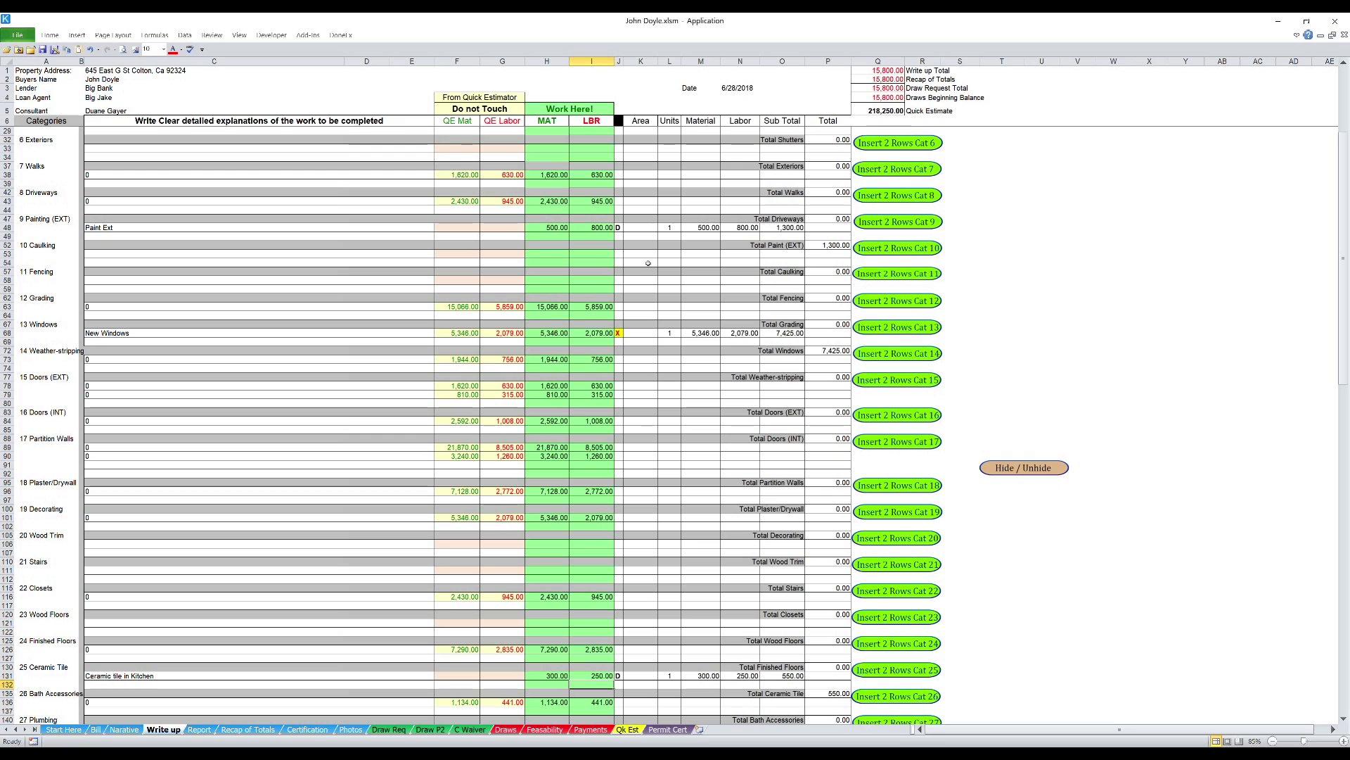
left_click(670, 201)
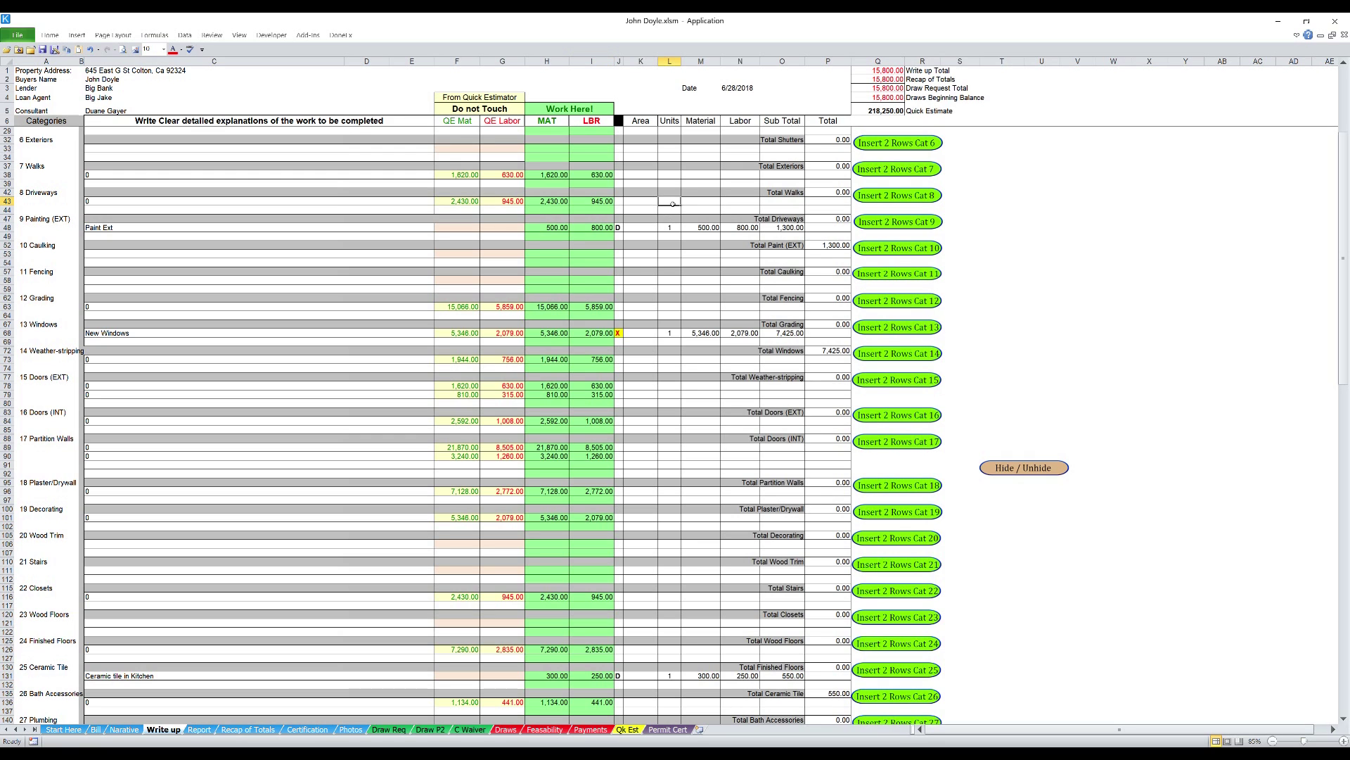
type("1")
key("Return")
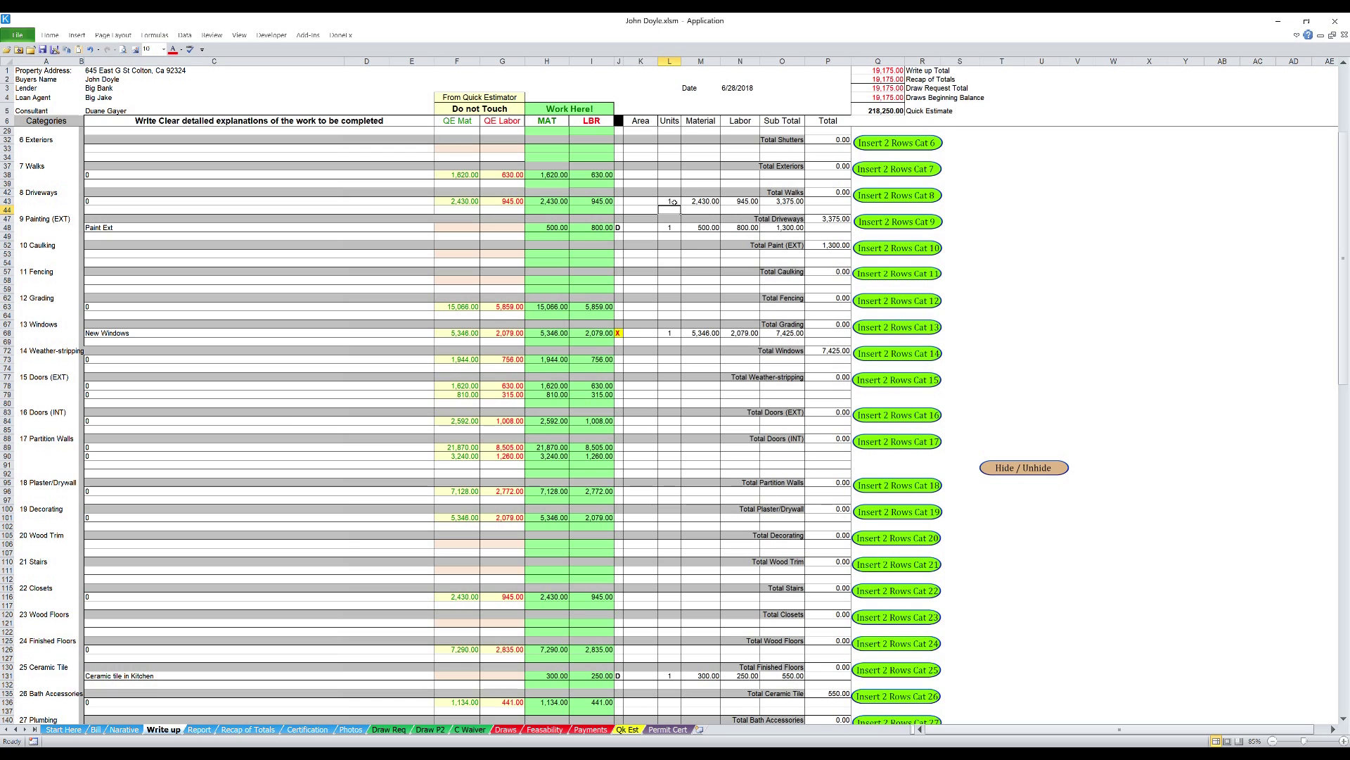
left_click(628, 729)
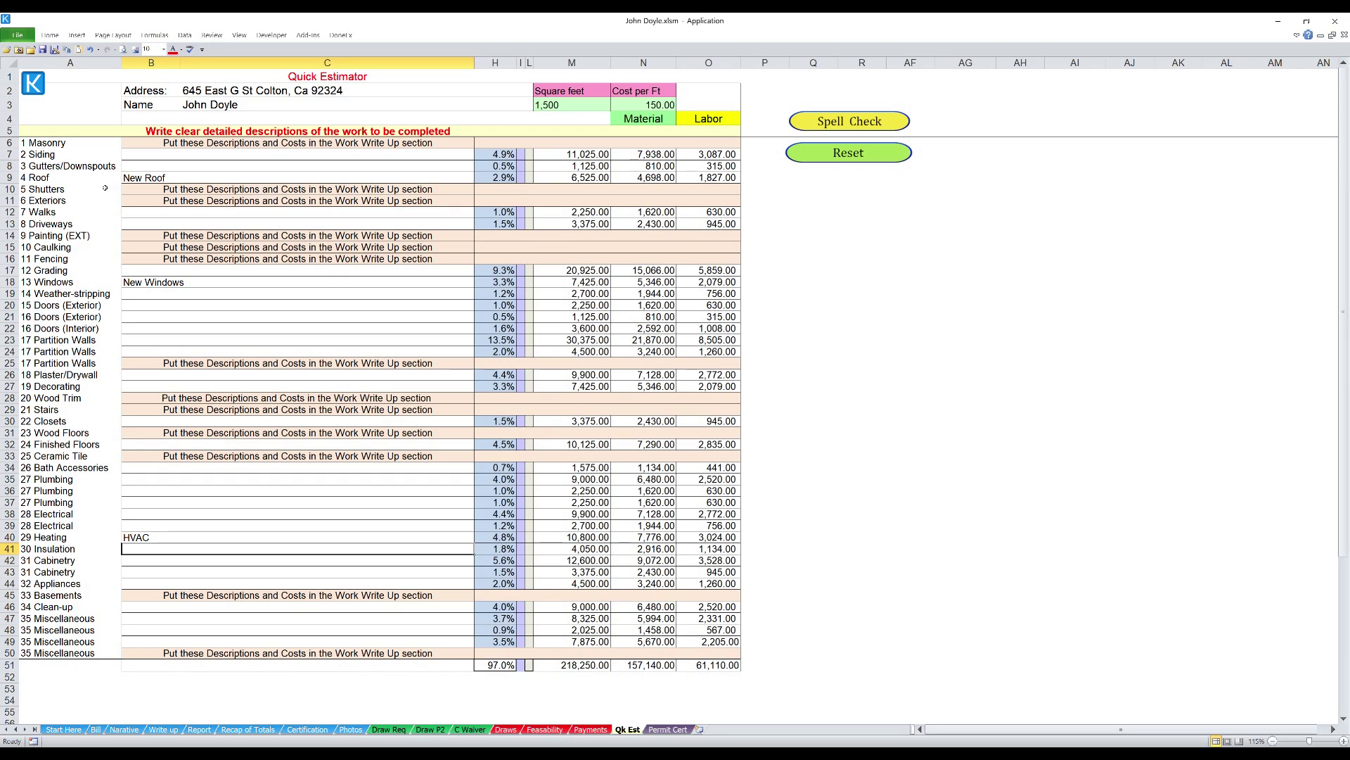
- Enter 'New driveway' as the Driveways description in Qk Est cell B13, then return to Write up
left_click(155, 225)
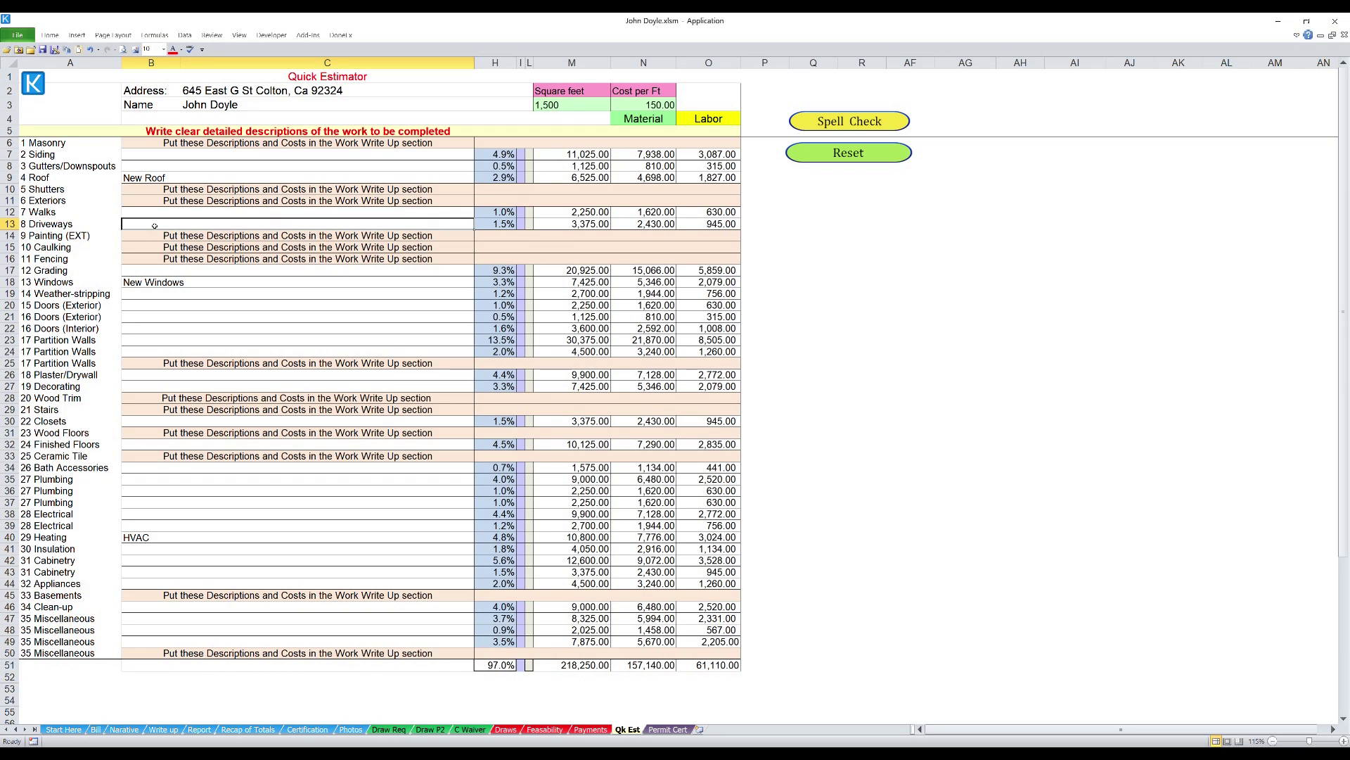
type("New d")
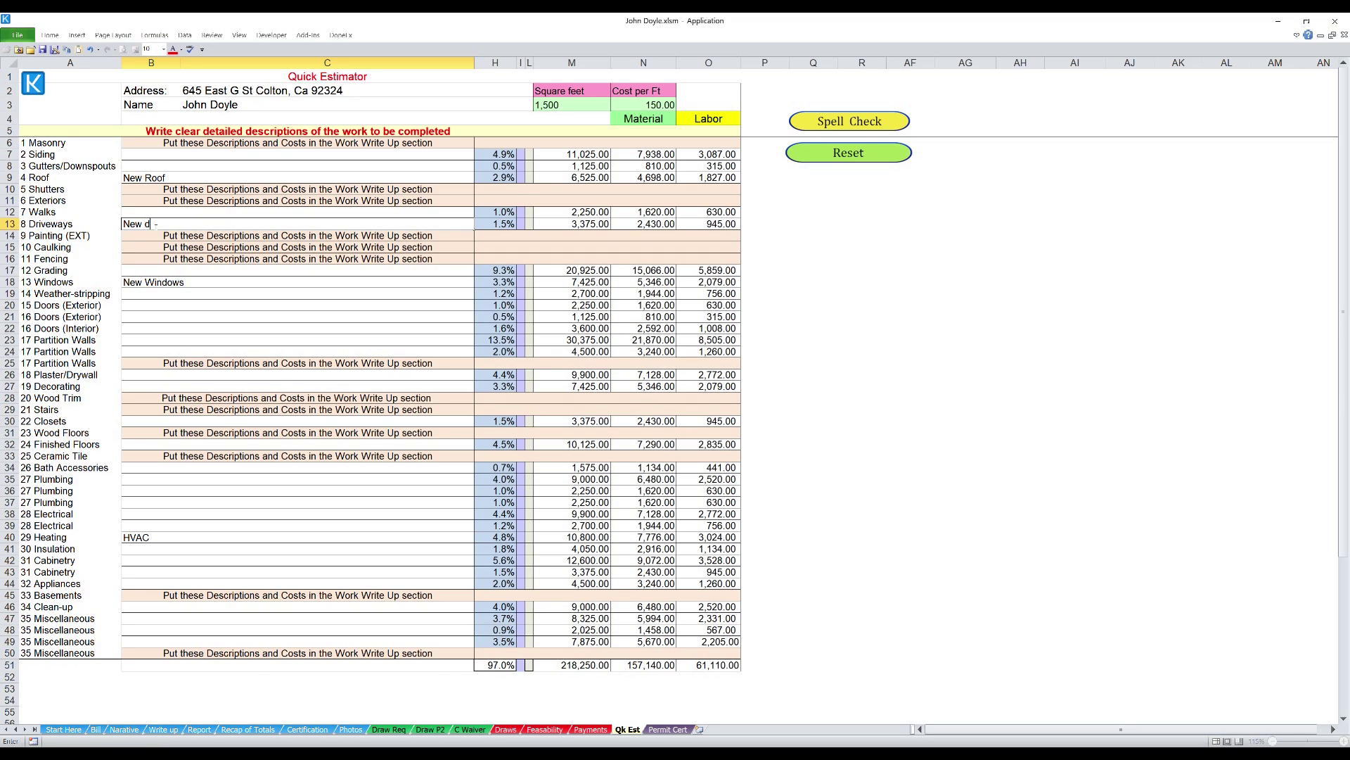
type("riveway")
key("Return")
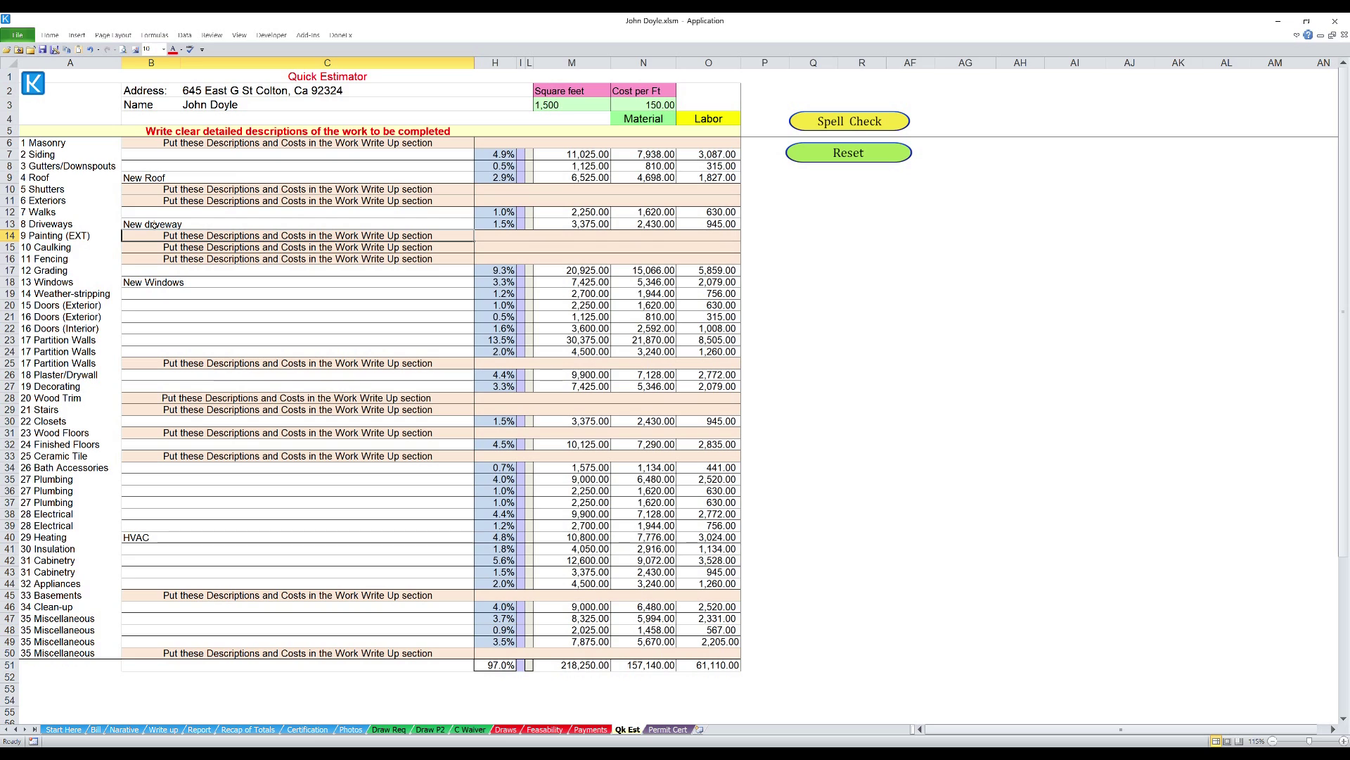
left_click(163, 729)
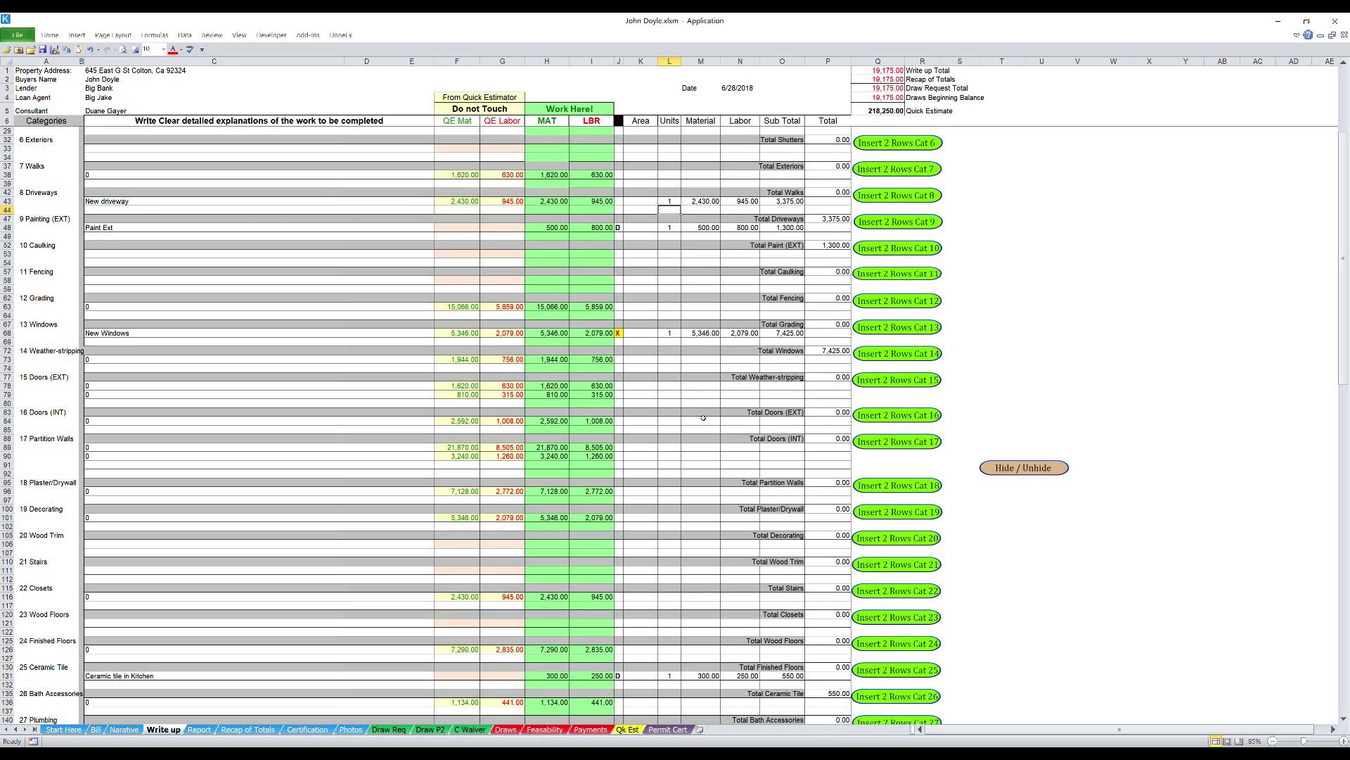
scroll(703, 418, "down", 7)
scroll(703, 418, "down", 2)
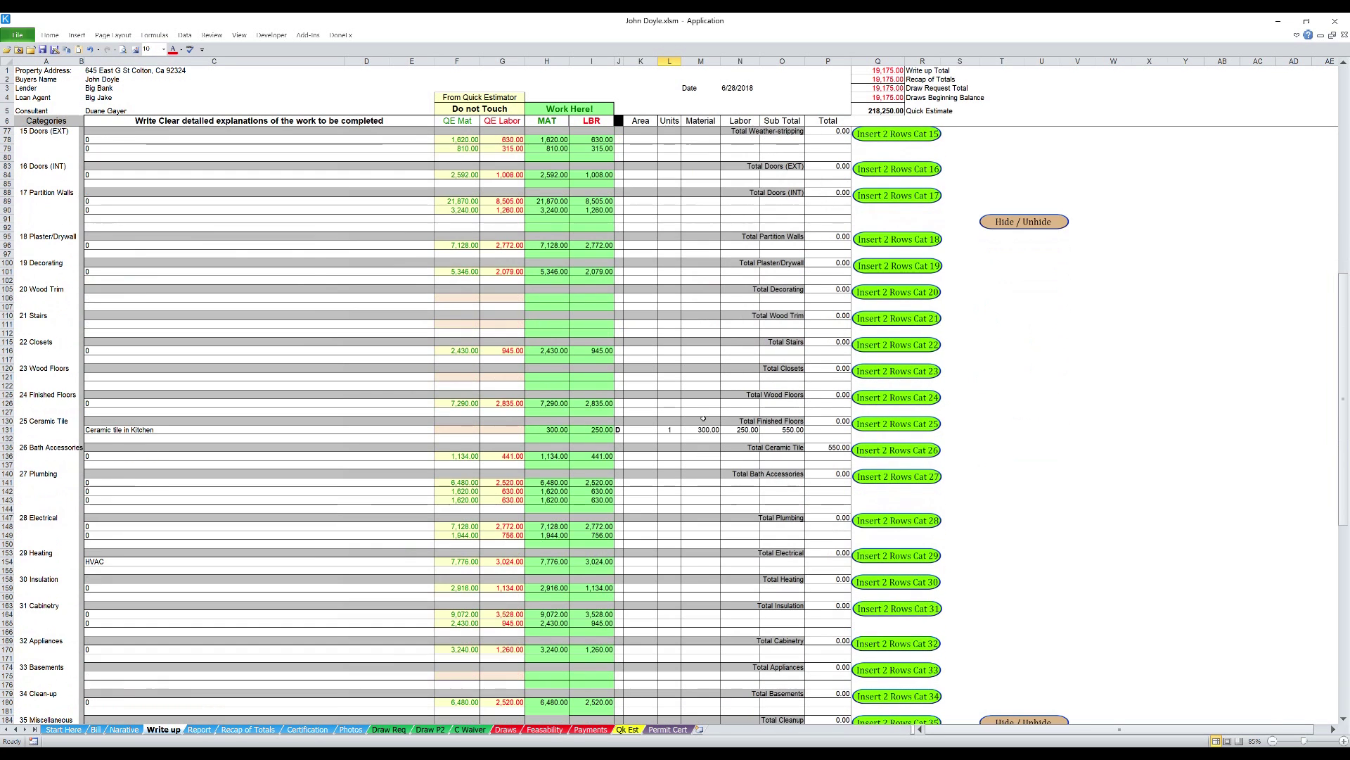
scroll(703, 418, "up", 14)
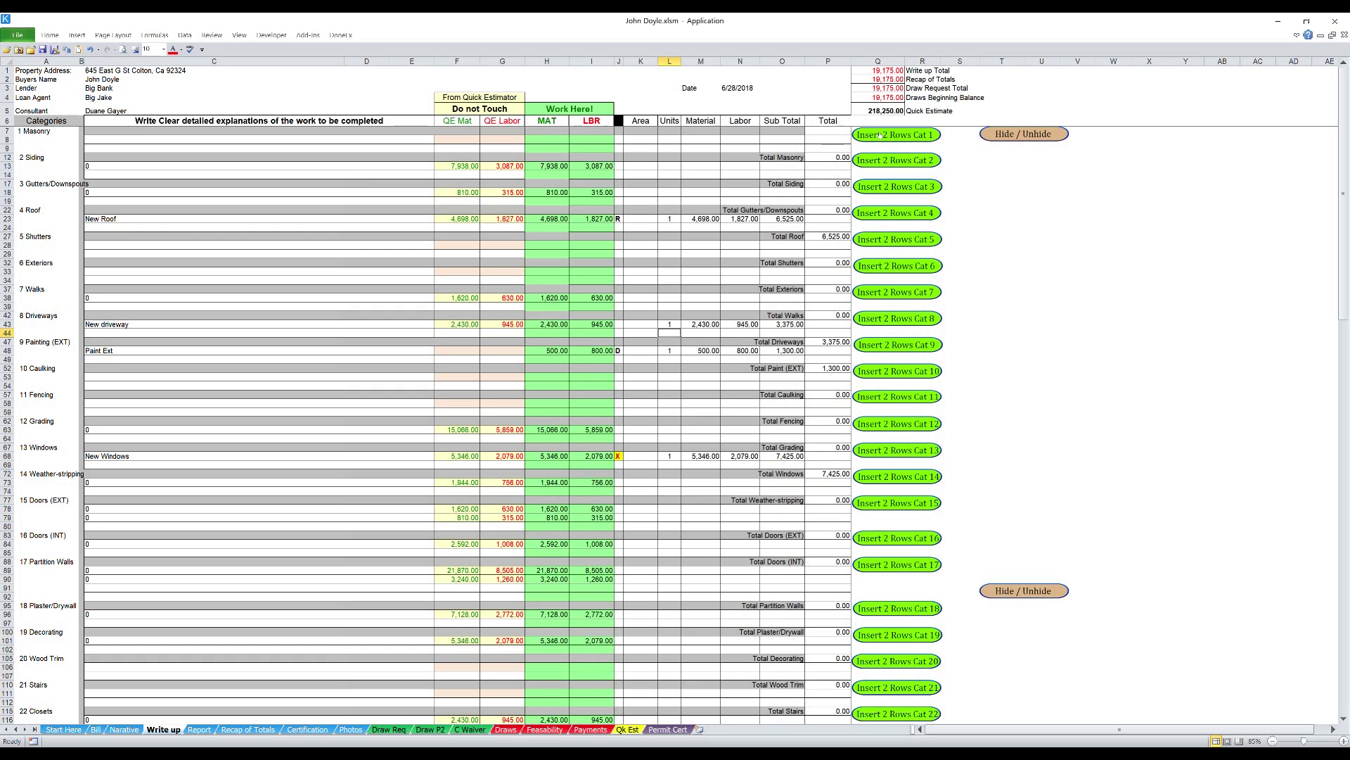
left_click(881, 134)
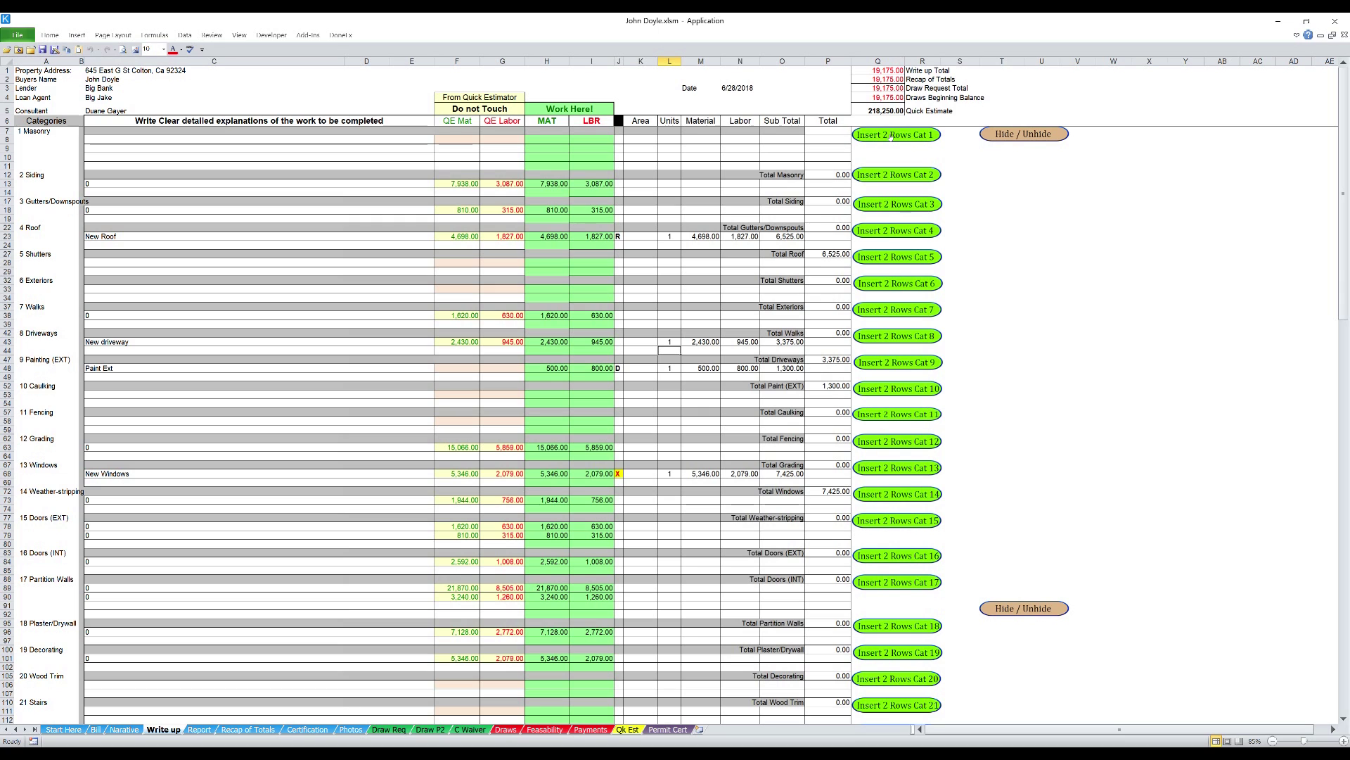
left_click(891, 135)
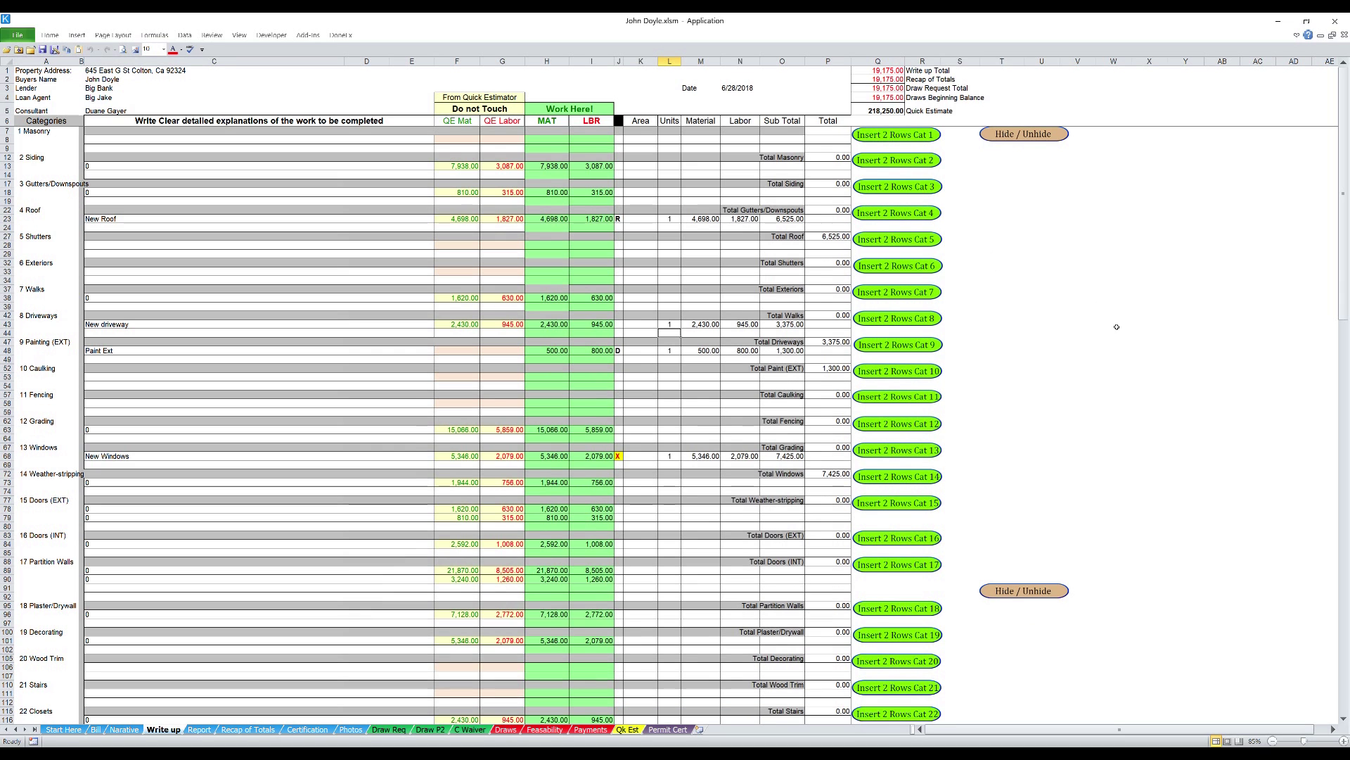
scroll(1126, 422, "down", 4)
scroll(1131, 573, "down", 5)
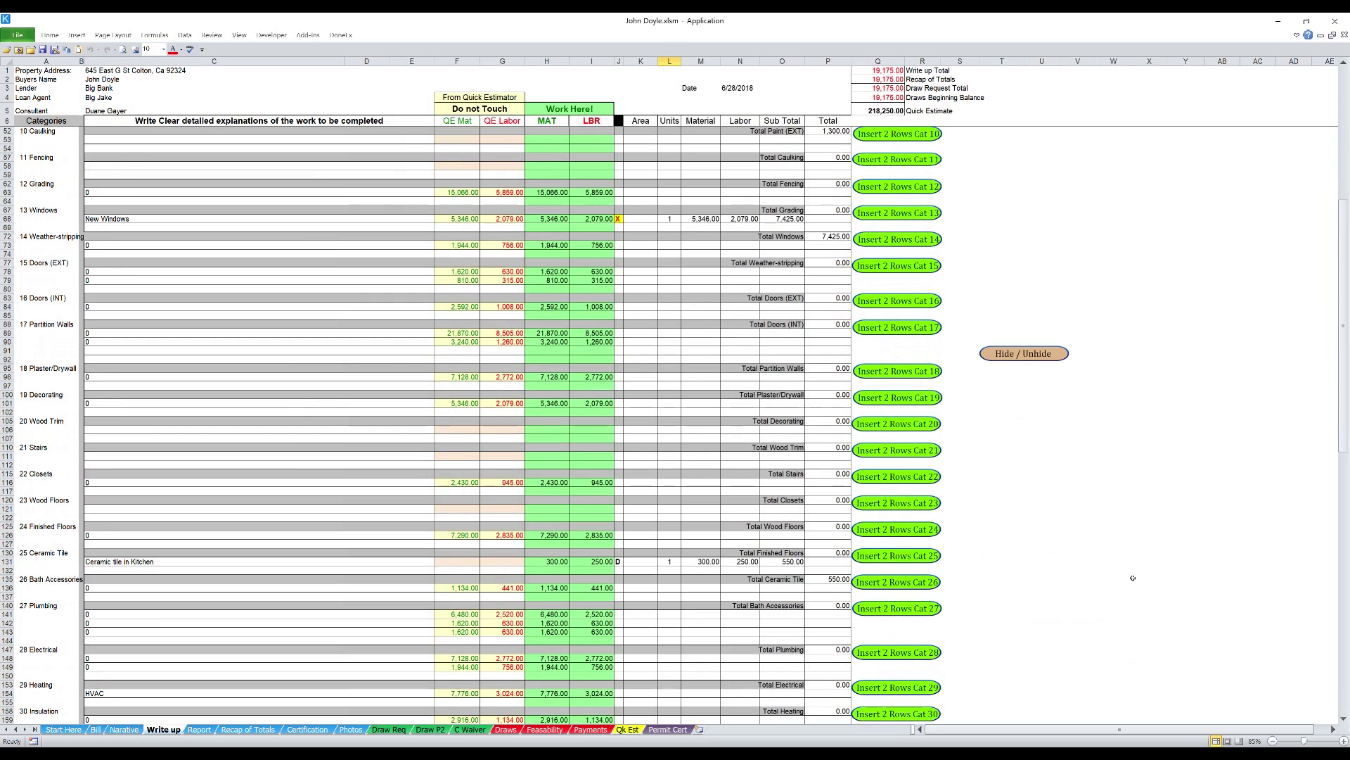
- Hide Write up columns D–I and bring up the landscape Letter print preview
left_click(1024, 354)
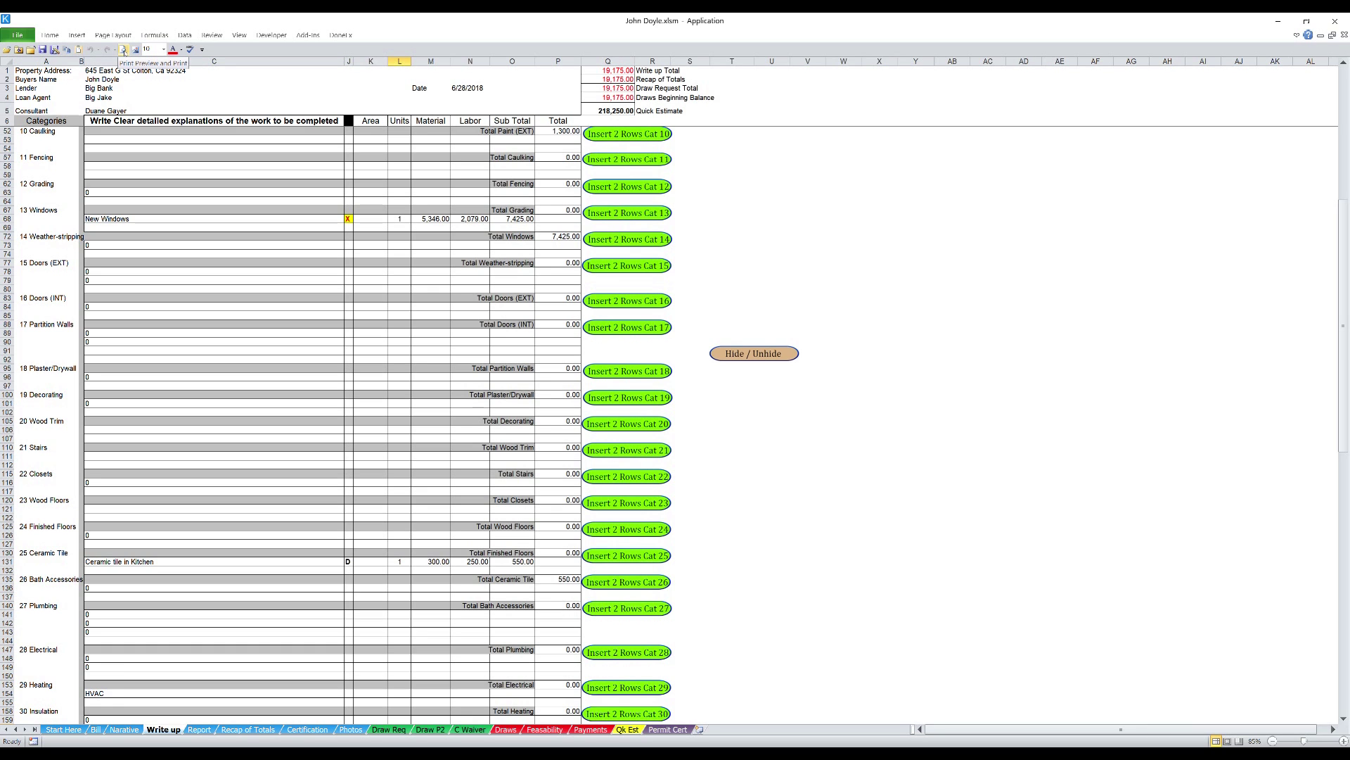
left_click(123, 51)
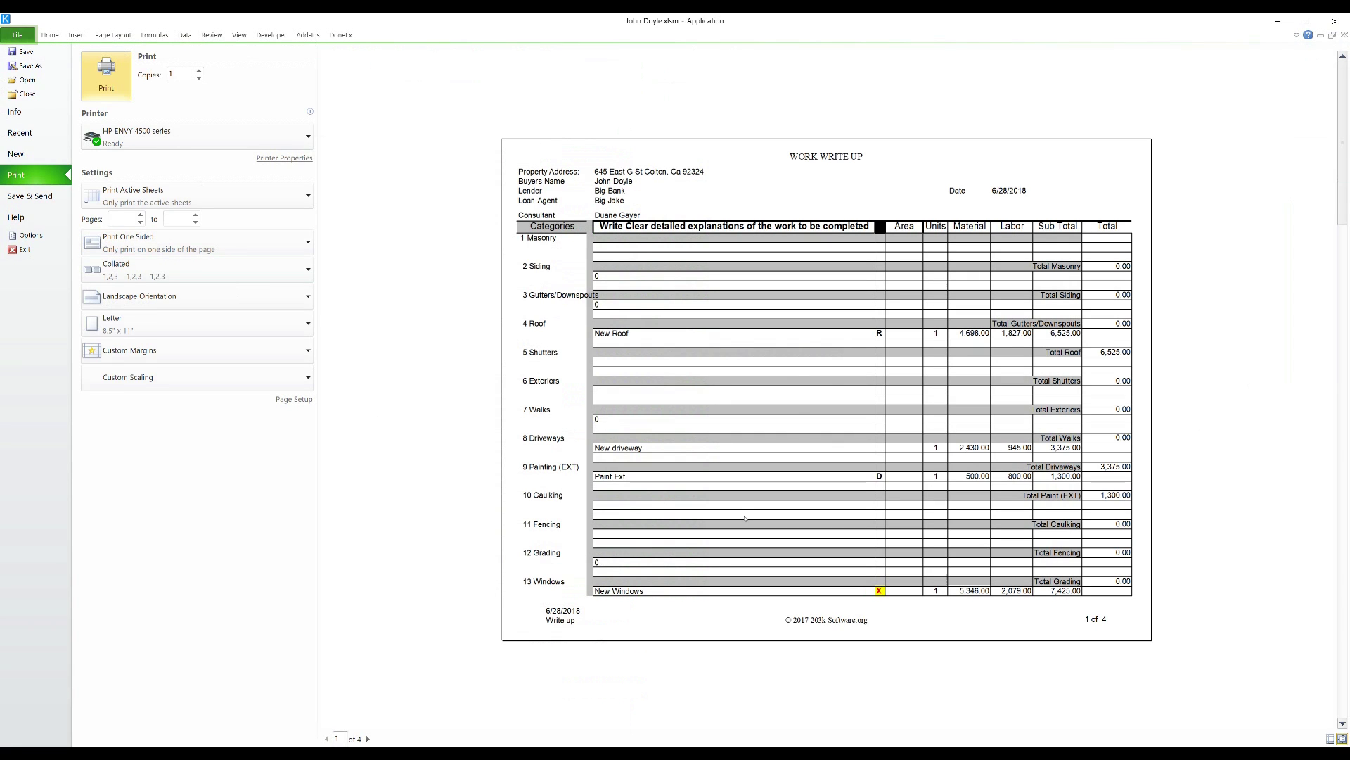
- Page through preview pages 2–4, back to page 3's 24,728.84 total, then exit the preview
left_click(368, 739)
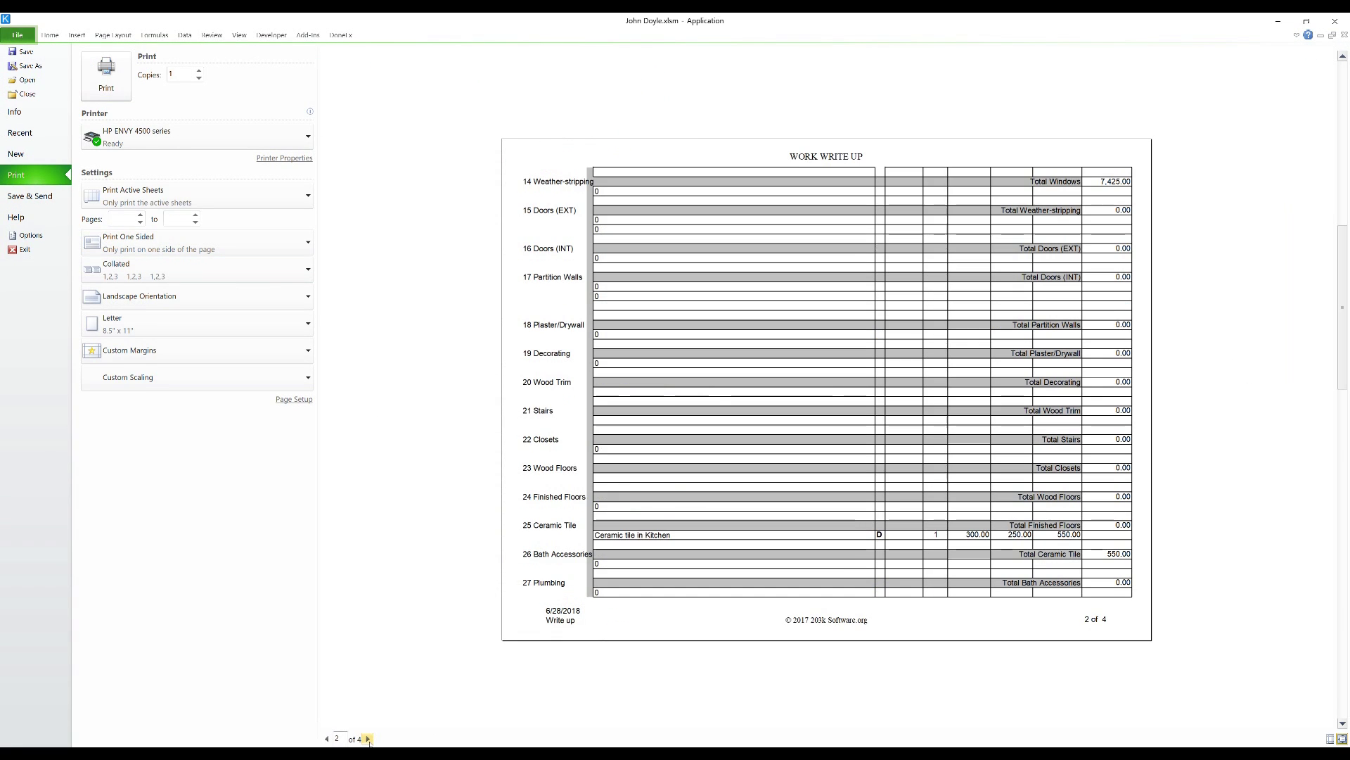
left_click(368, 739)
left_click(368, 738)
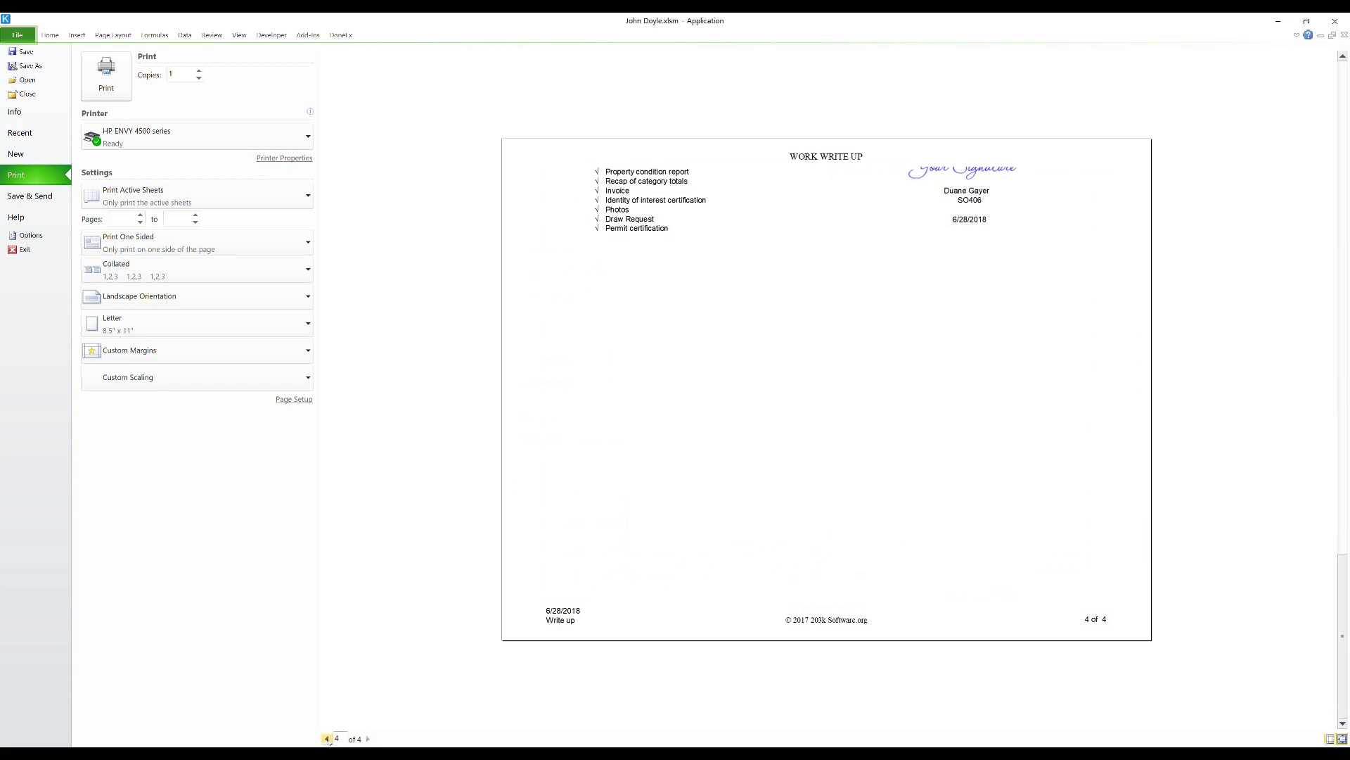
left_click(327, 738)
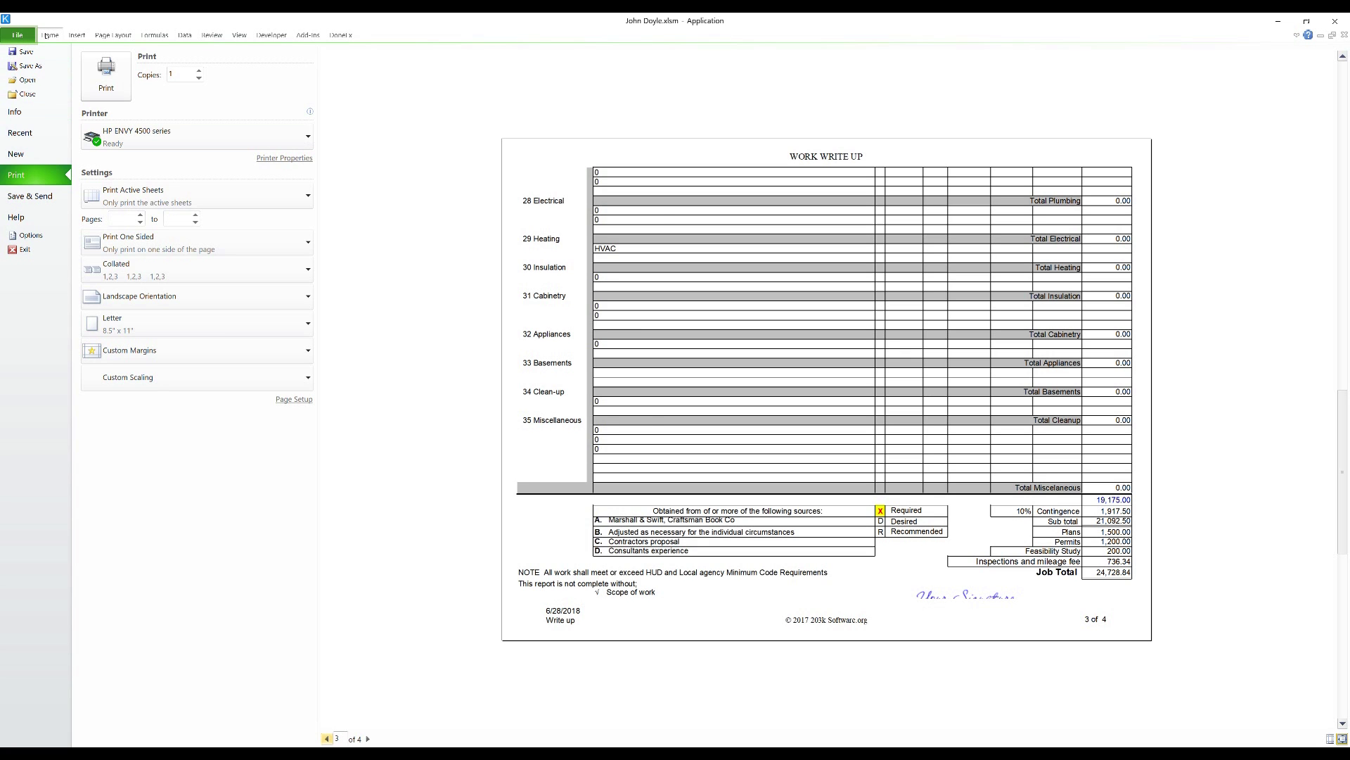
left_click(46, 35)
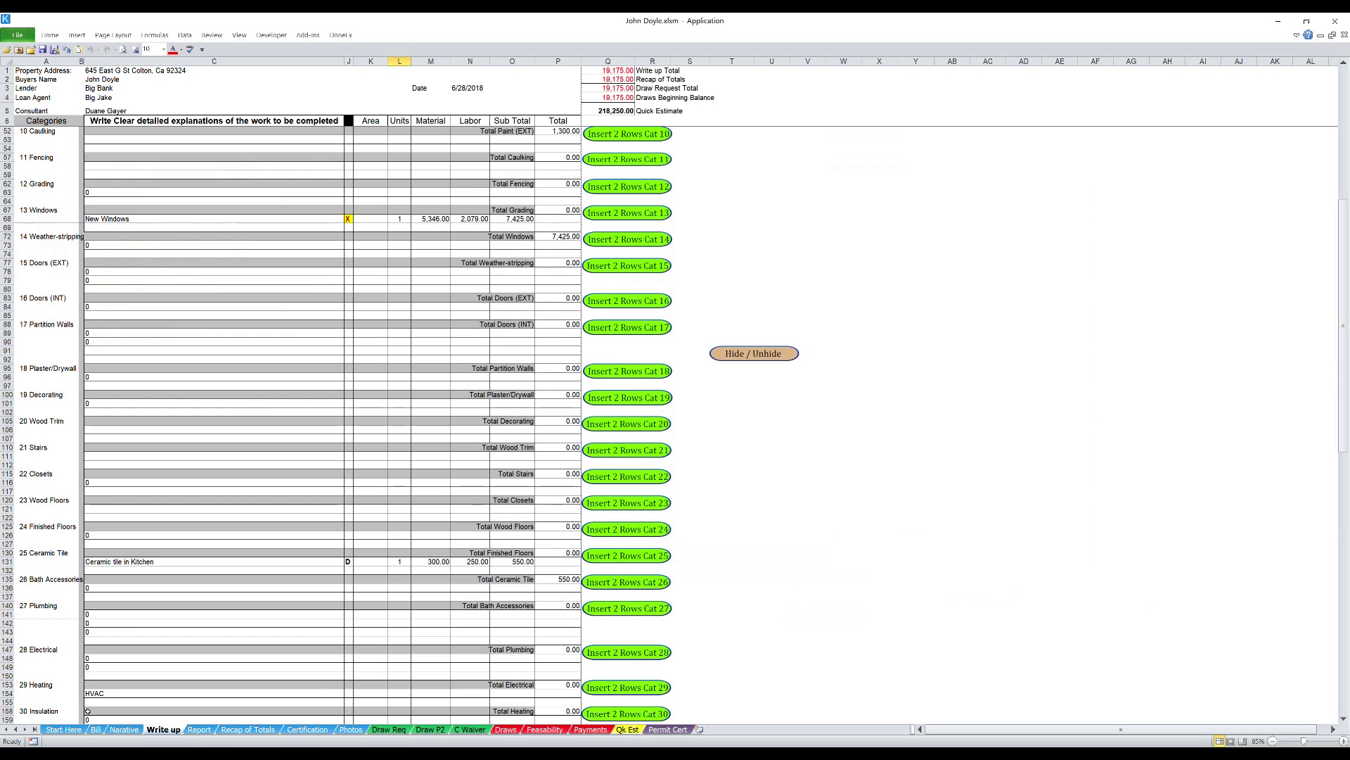
- Spell-check the Write up's work description column, deselect it, and move to the Start Here sheet
scroll(747, 482, "down", 14)
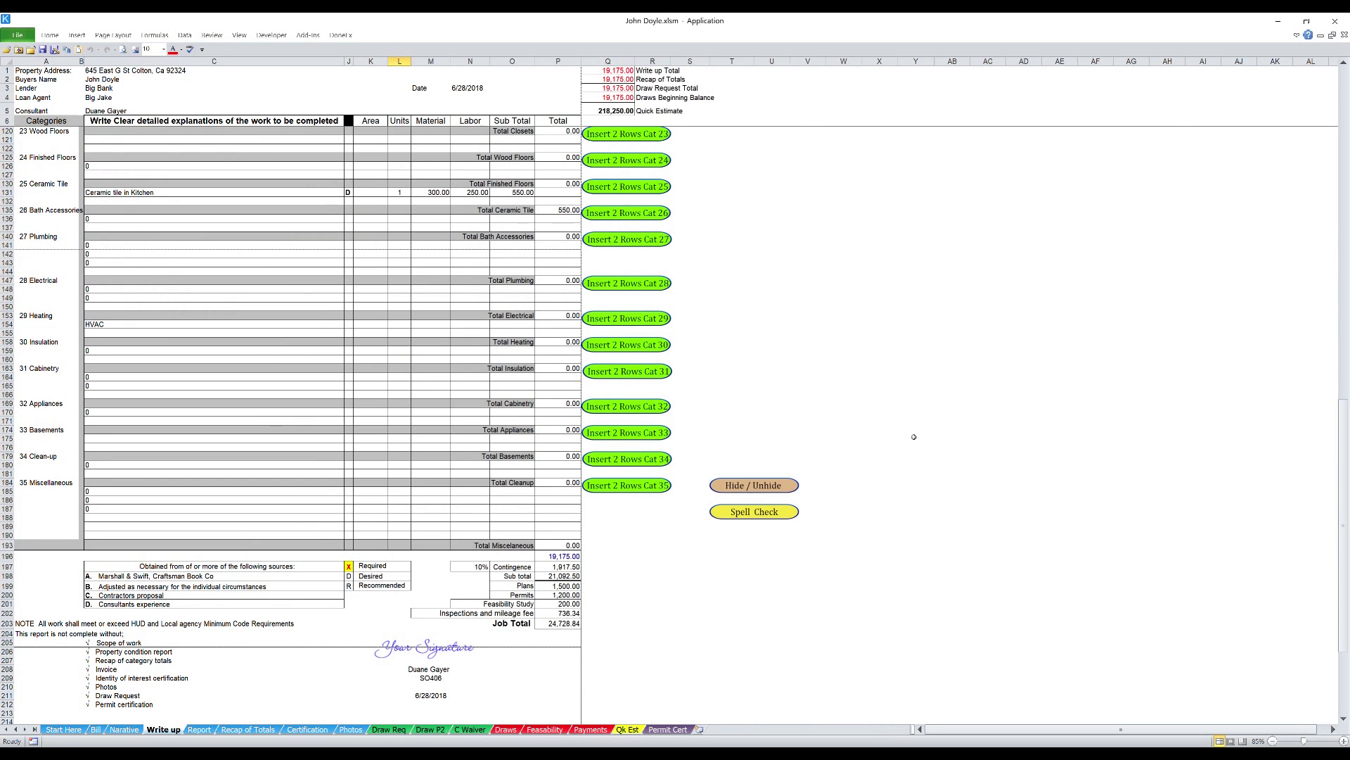
left_click(759, 514)
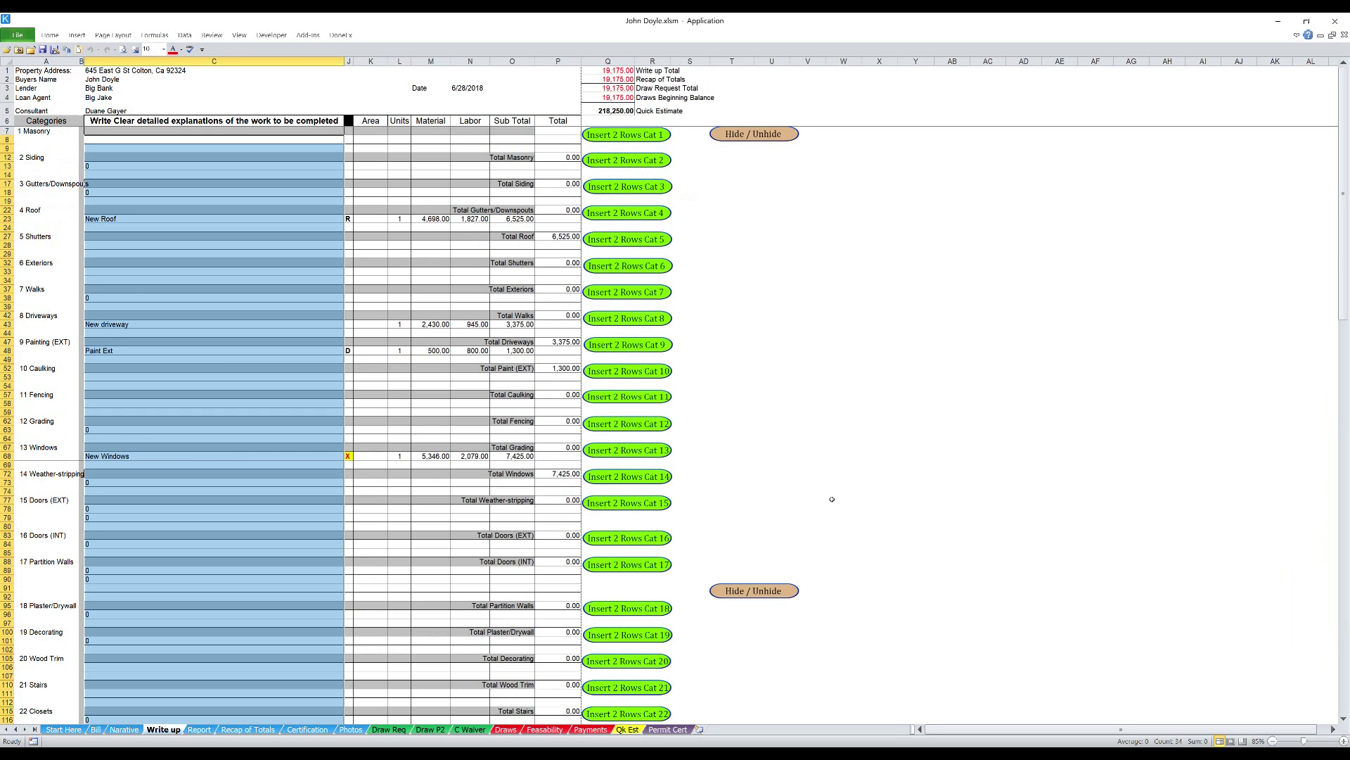
scroll(830, 492, "down", 7)
left_click(900, 474)
scroll(900, 475, "down", 15)
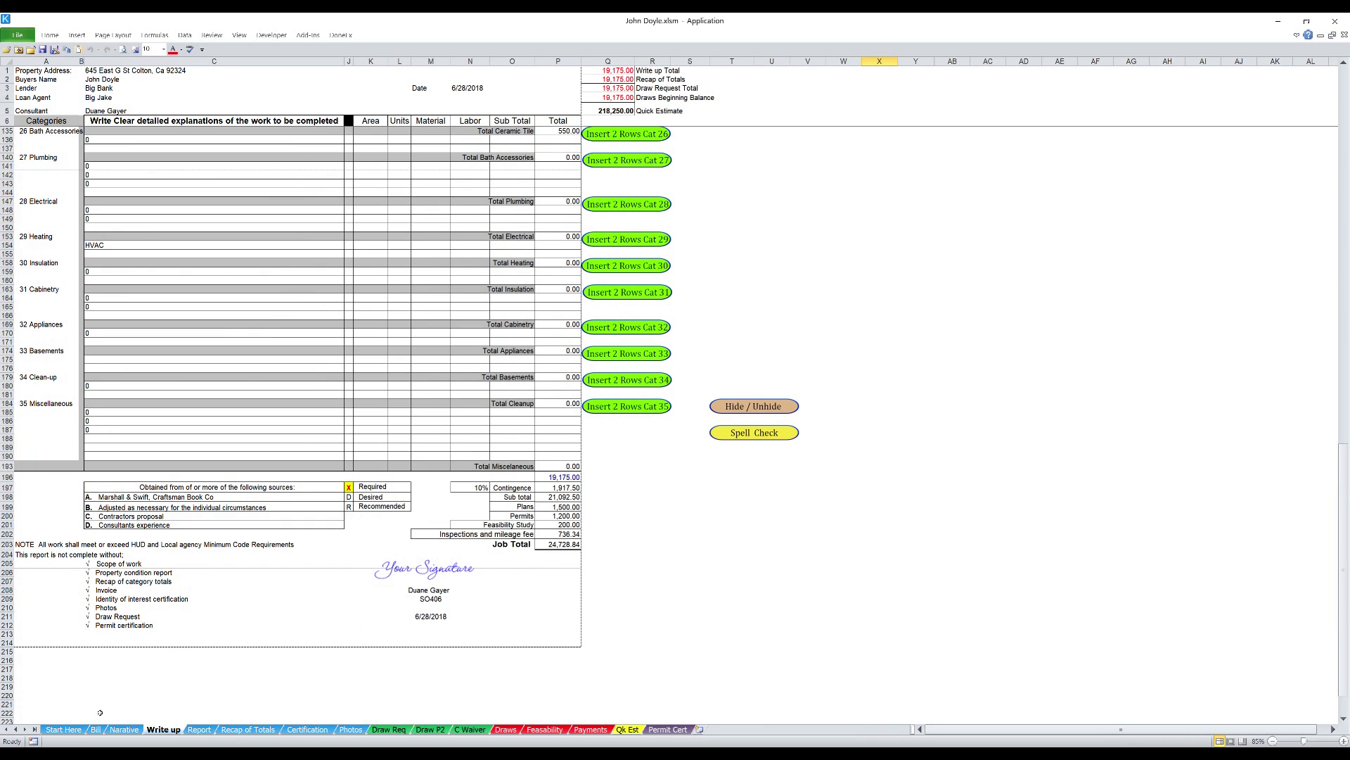
left_click(59, 730)
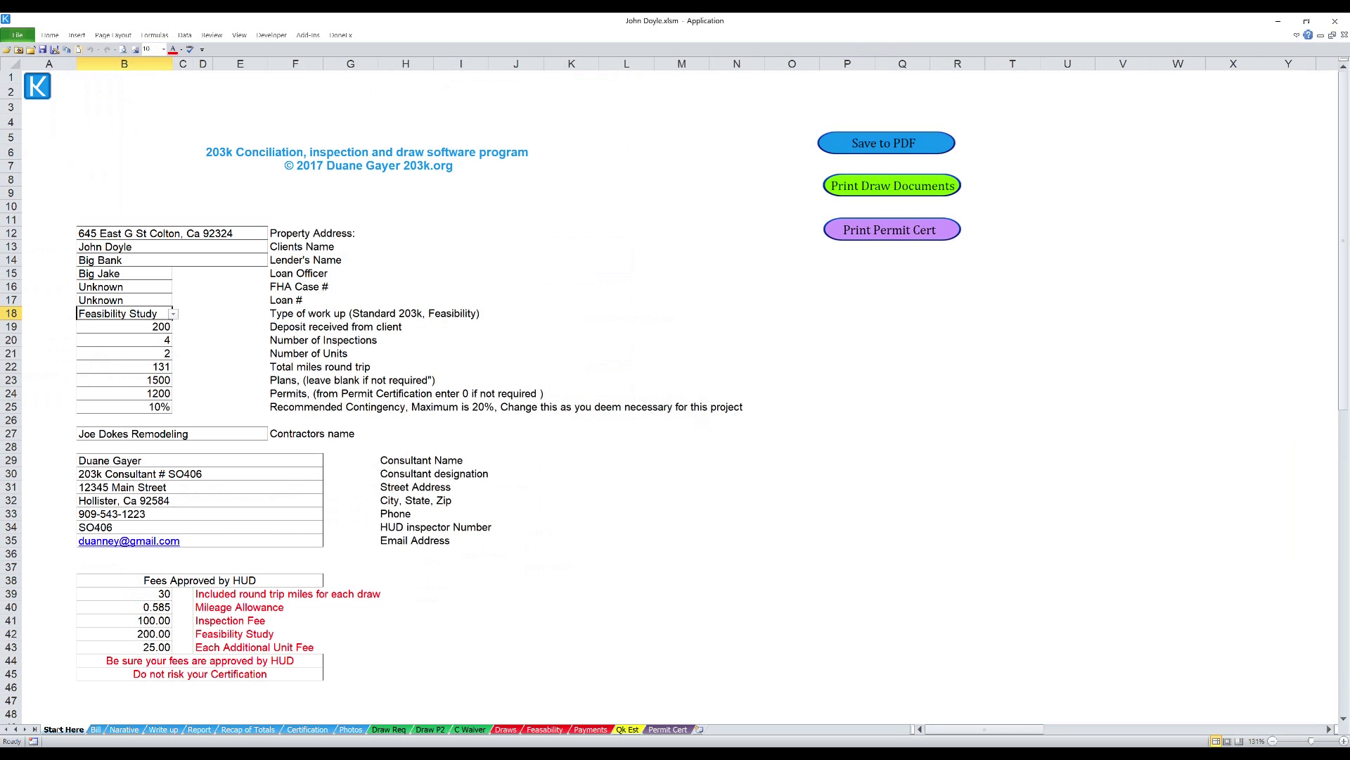
- After a look at the Bill letter, set the B18 work-up type to Standard 203k
left_click(95, 730)
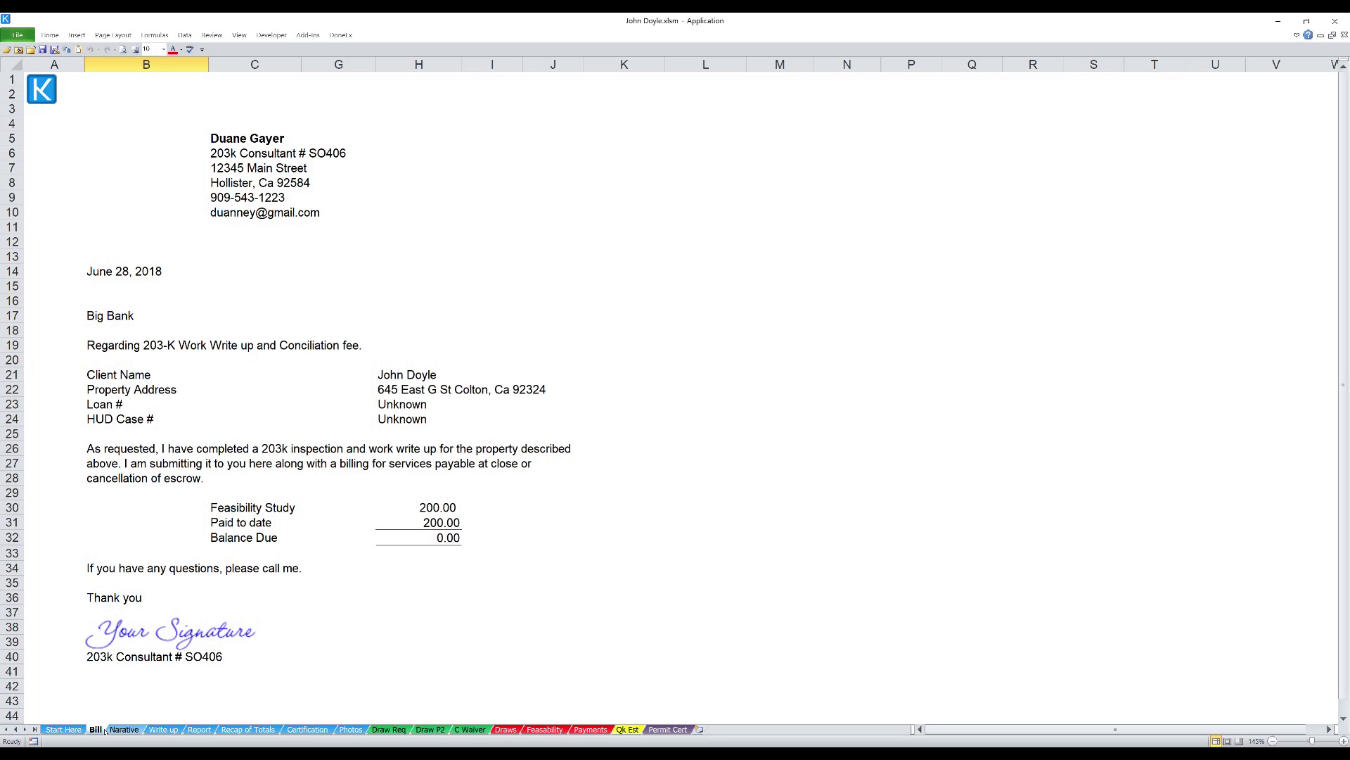
left_click(64, 730)
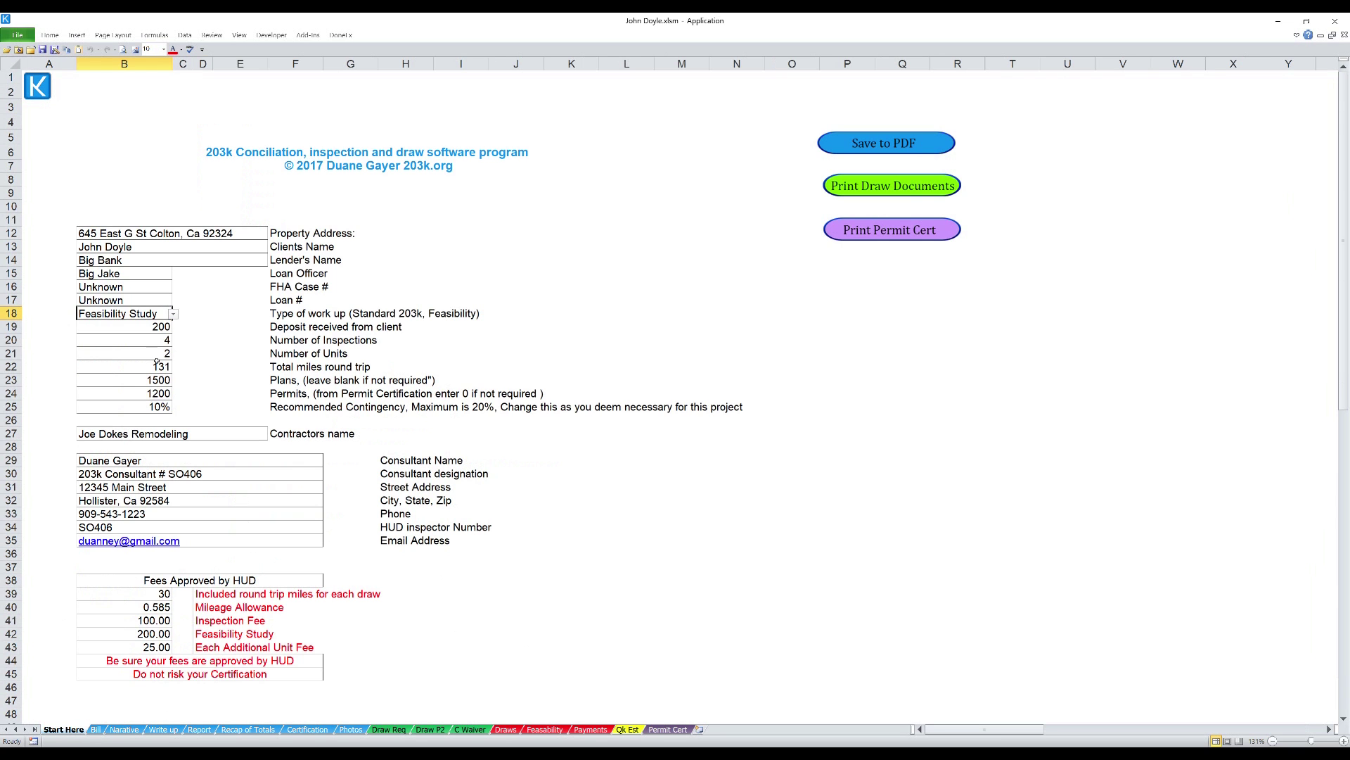
left_click(173, 313)
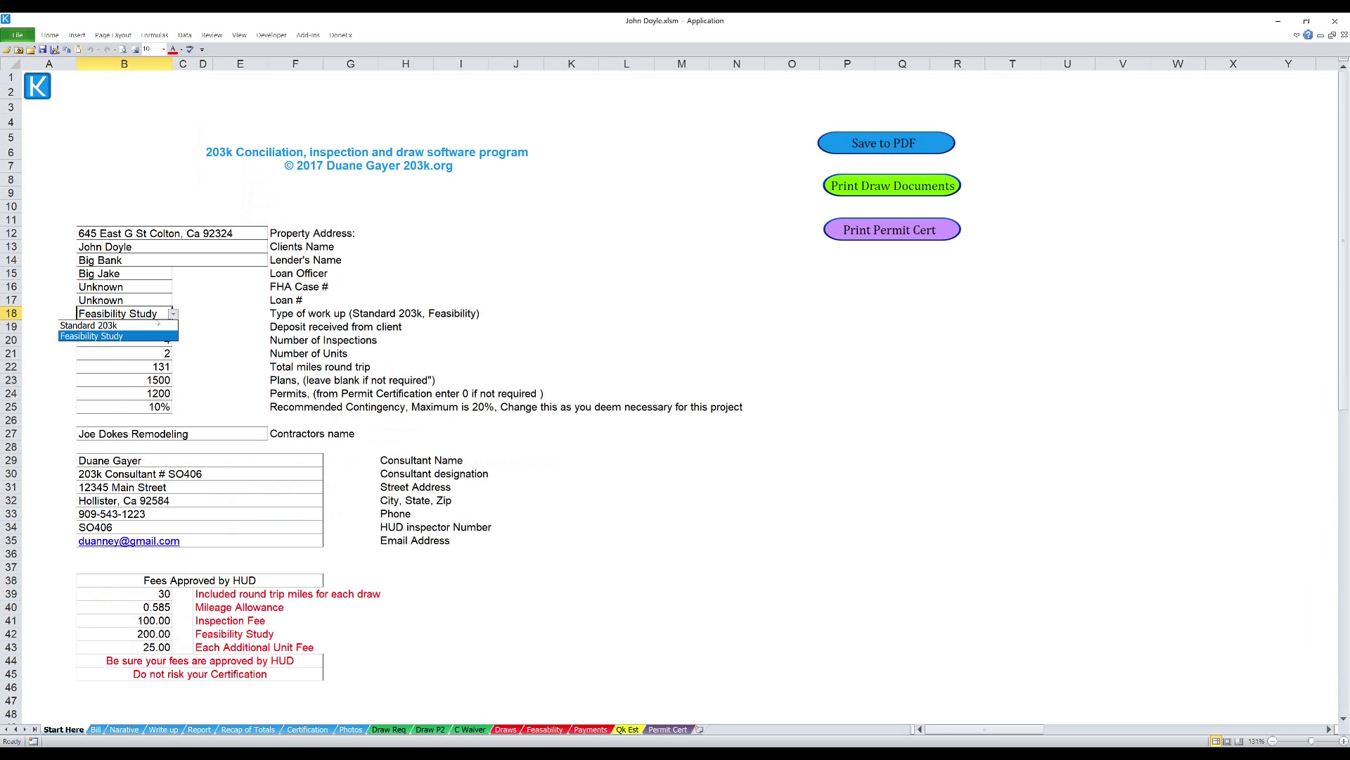
left_click(133, 325)
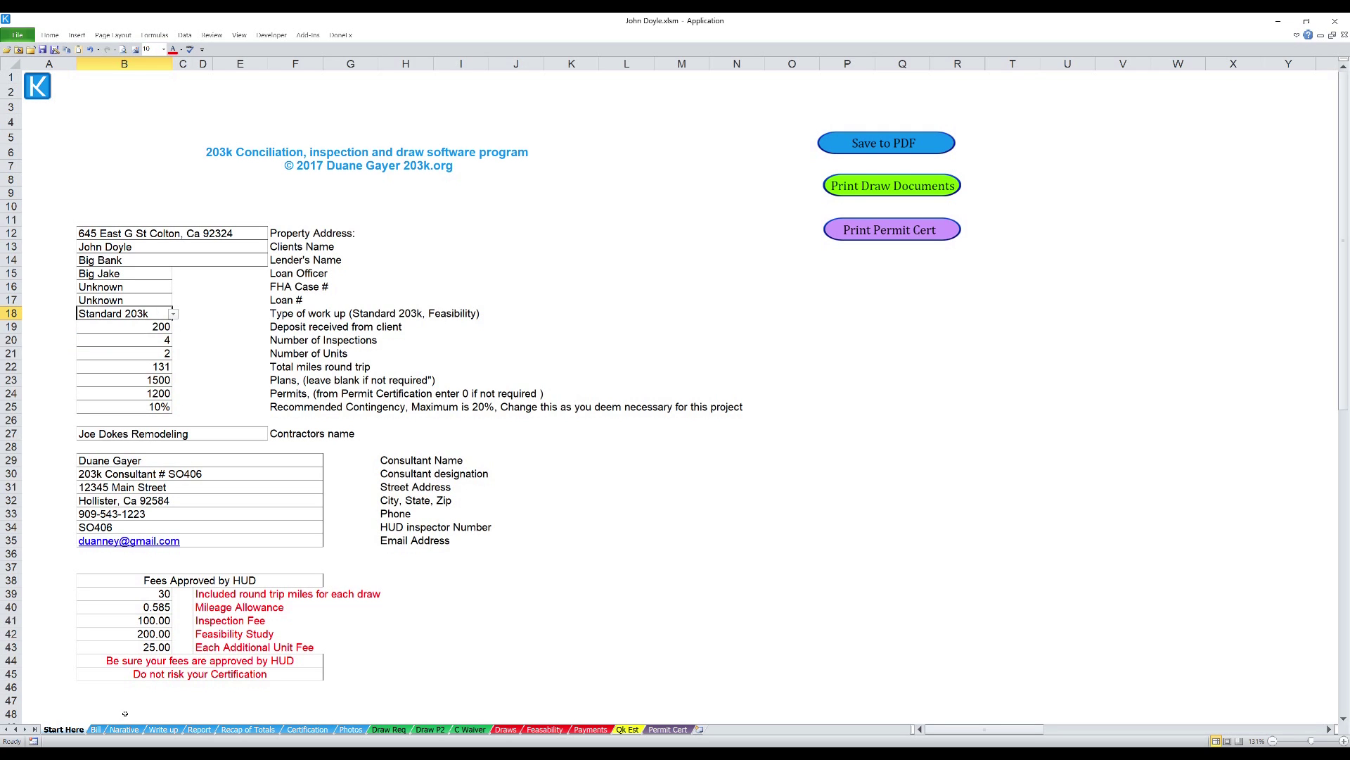
- Verify the bill's 400.00 balance due and the Write up totals, then open the Narative sheet
left_click(96, 730)
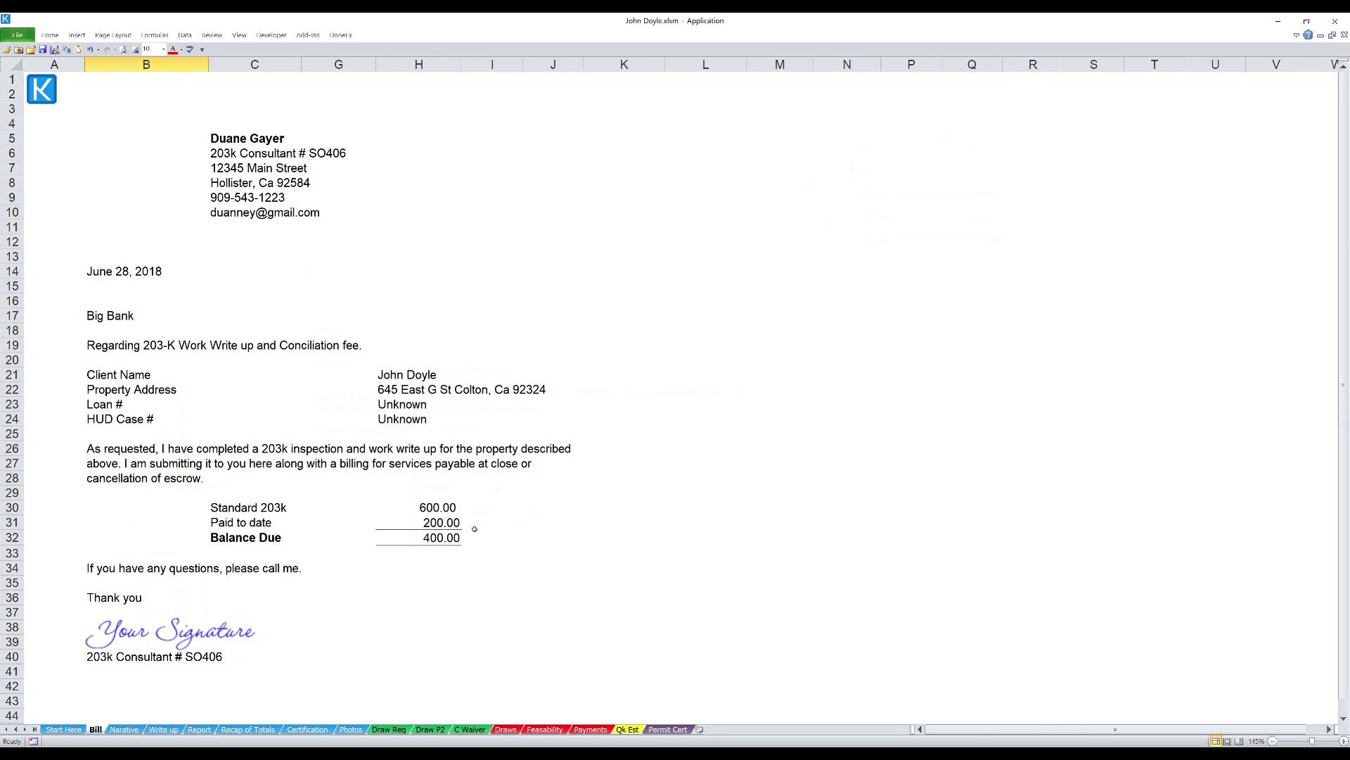
left_click(162, 730)
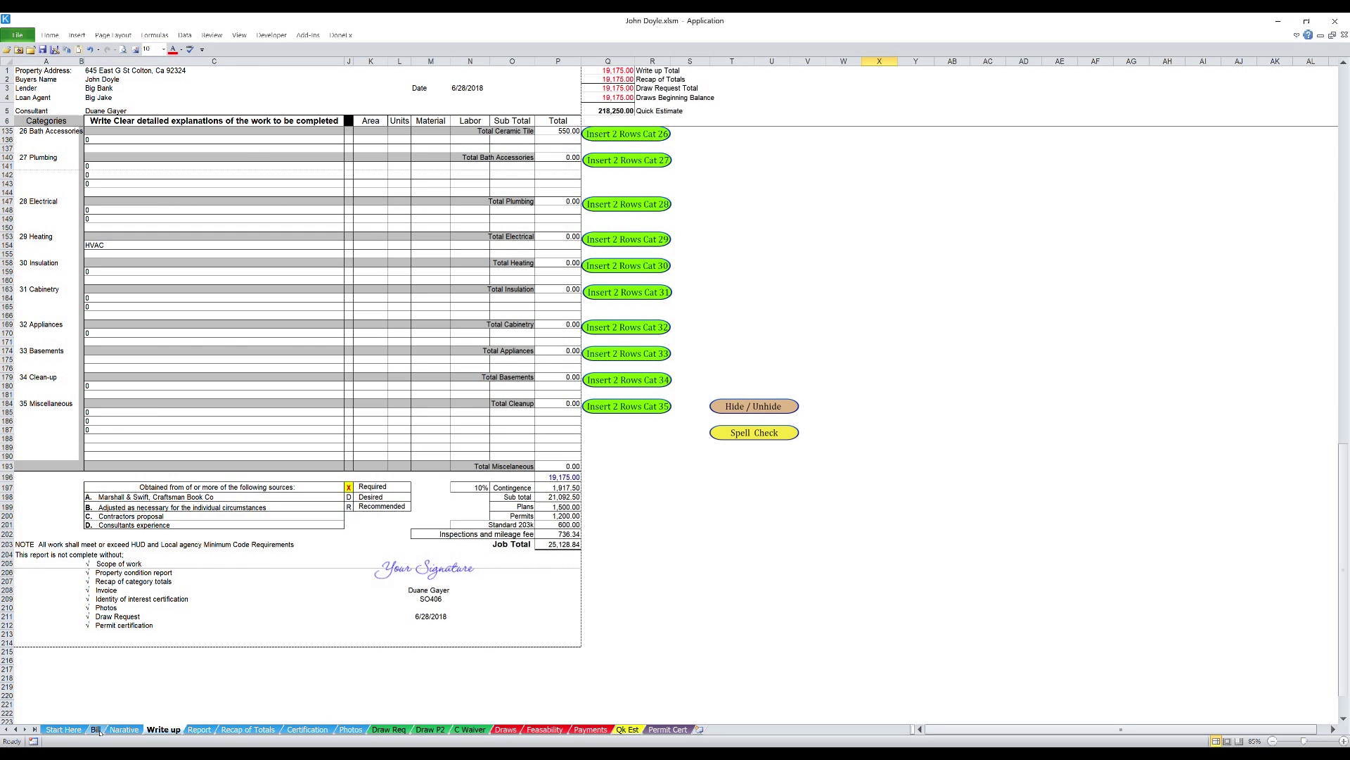
left_click(95, 729)
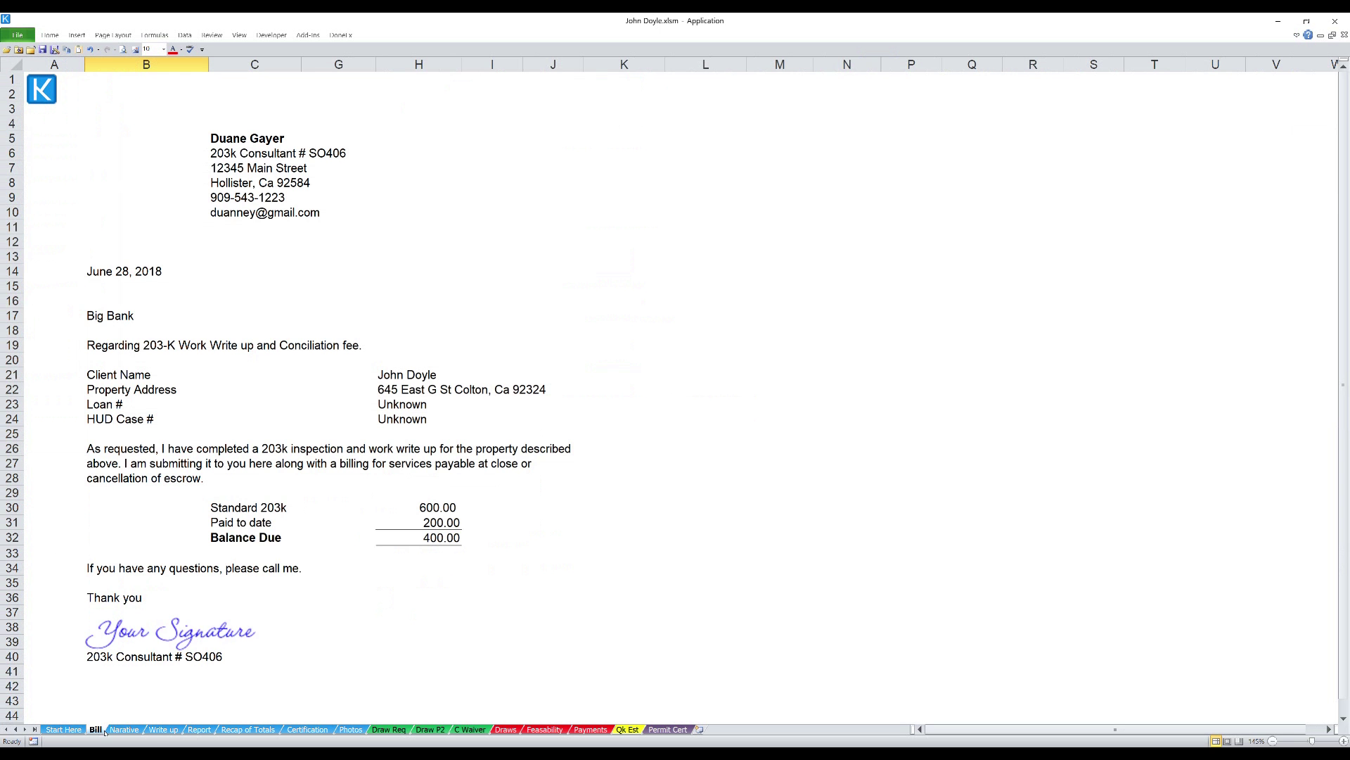
left_click(122, 729)
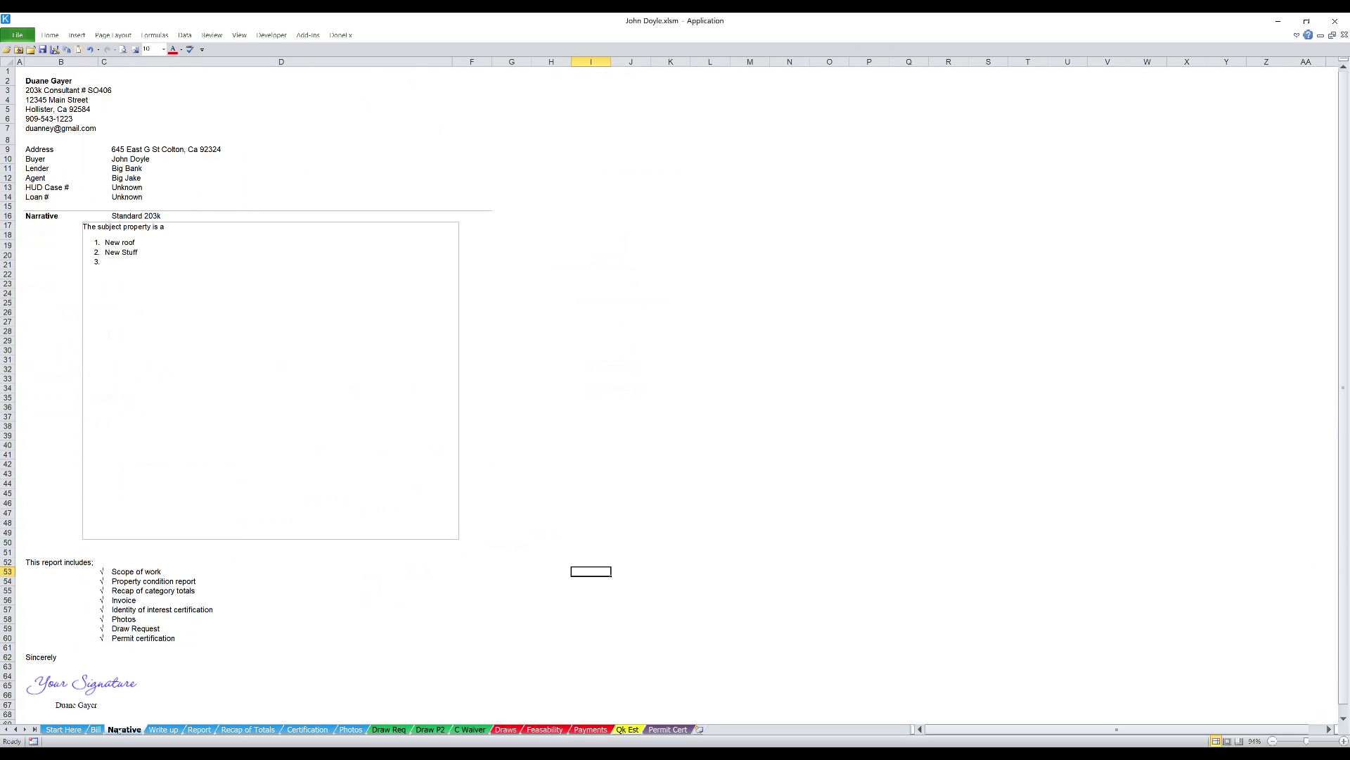
- Edit the narrative's embedded text box, then return to the Write up sheet
left_click(202, 294)
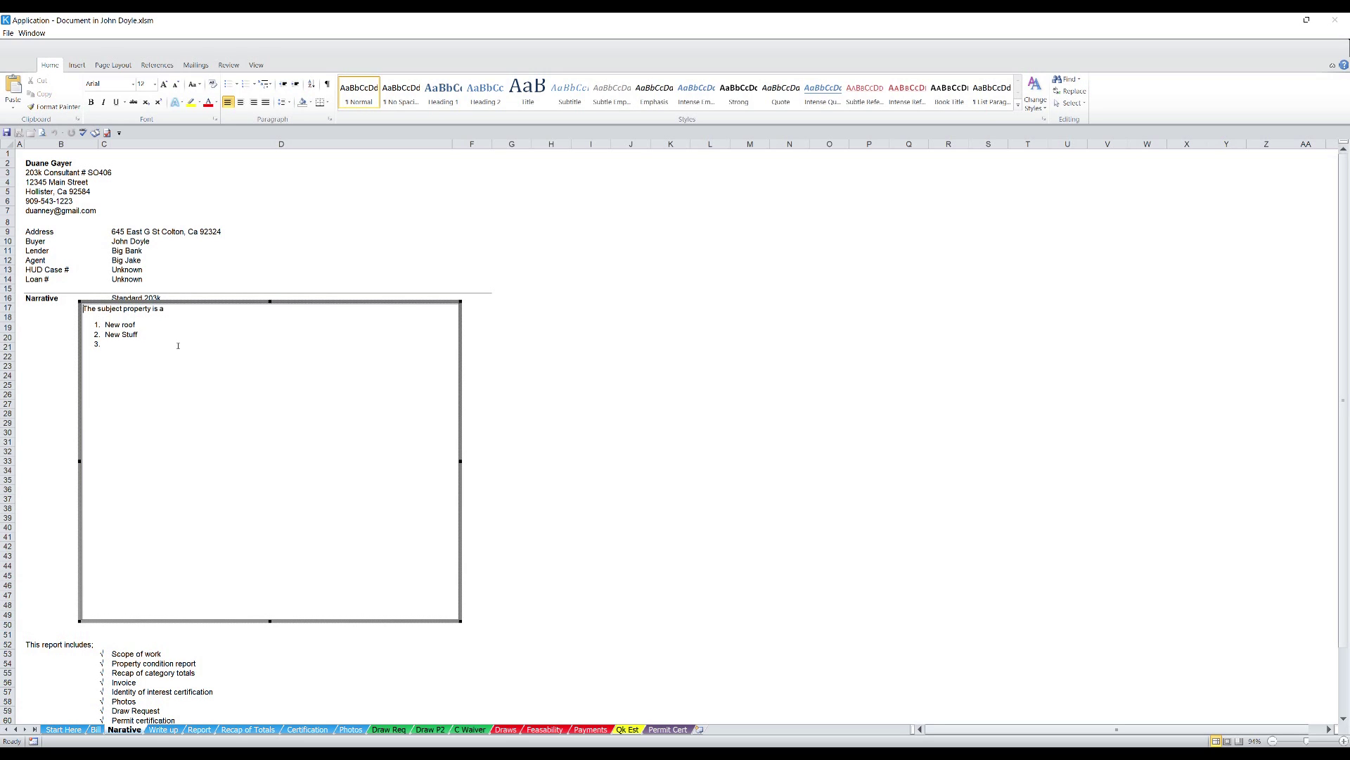
left_click(189, 729)
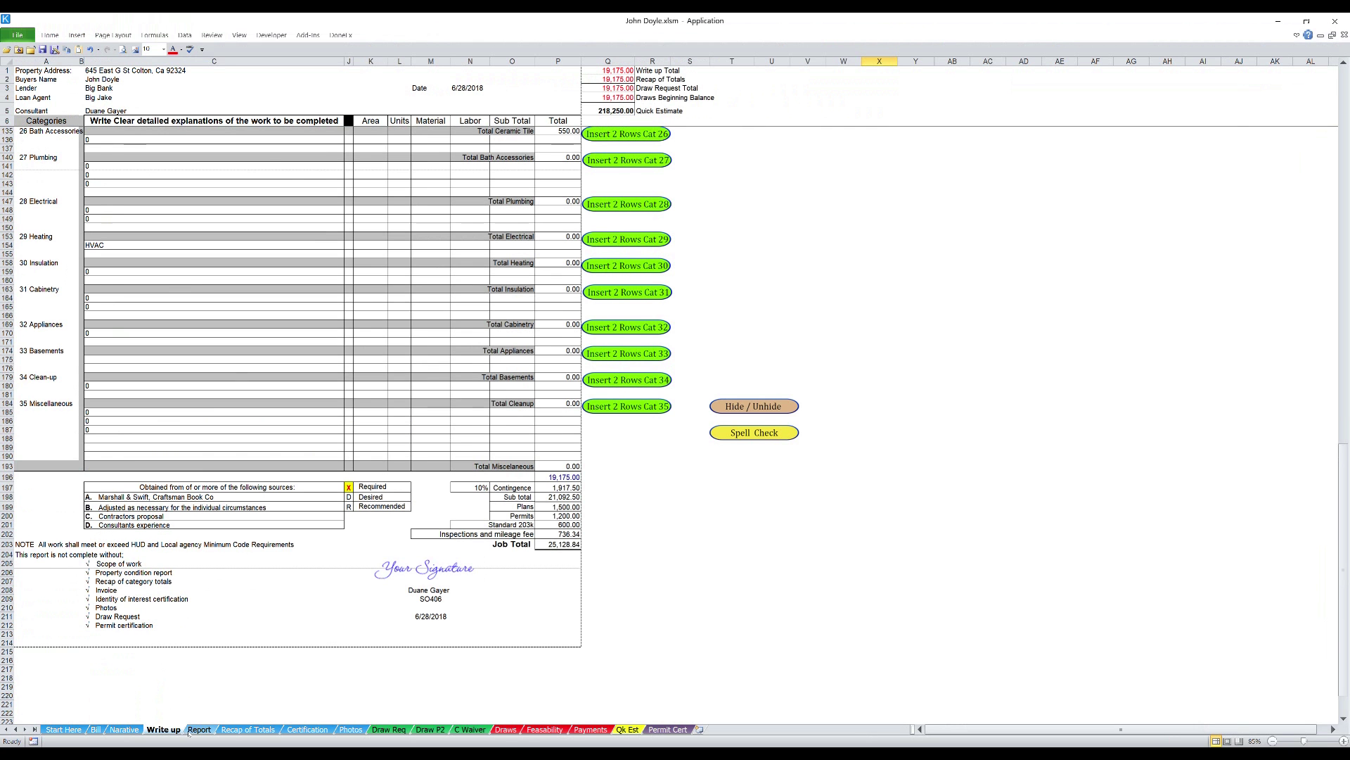
- On the Report sheet, check Electric, Gas and Water on, and Well and Water Pump N/A
left_click(198, 730)
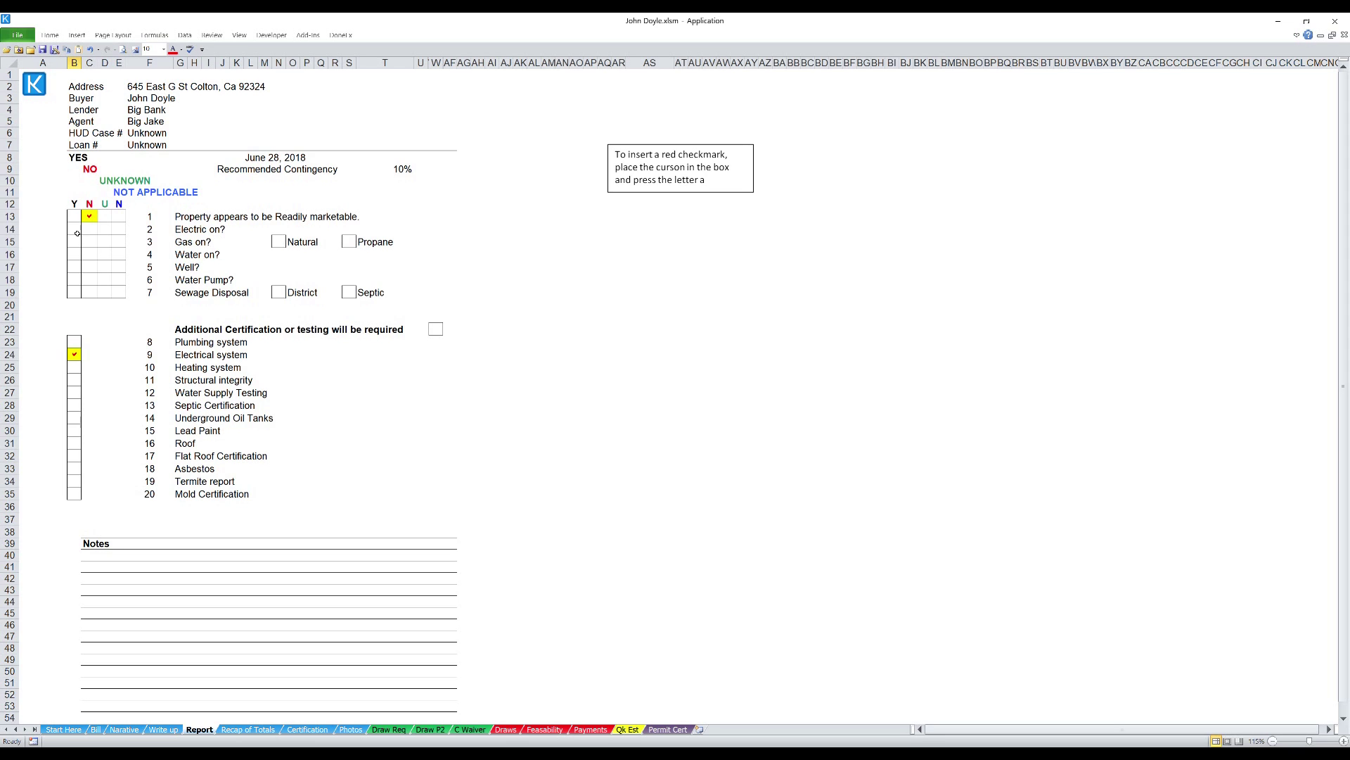
left_click(77, 230)
type("a")
left_click(77, 243)
type("a")
left_click(78, 259)
type("a")
left_click(123, 269)
type("a")
left_click(121, 280)
type("a")
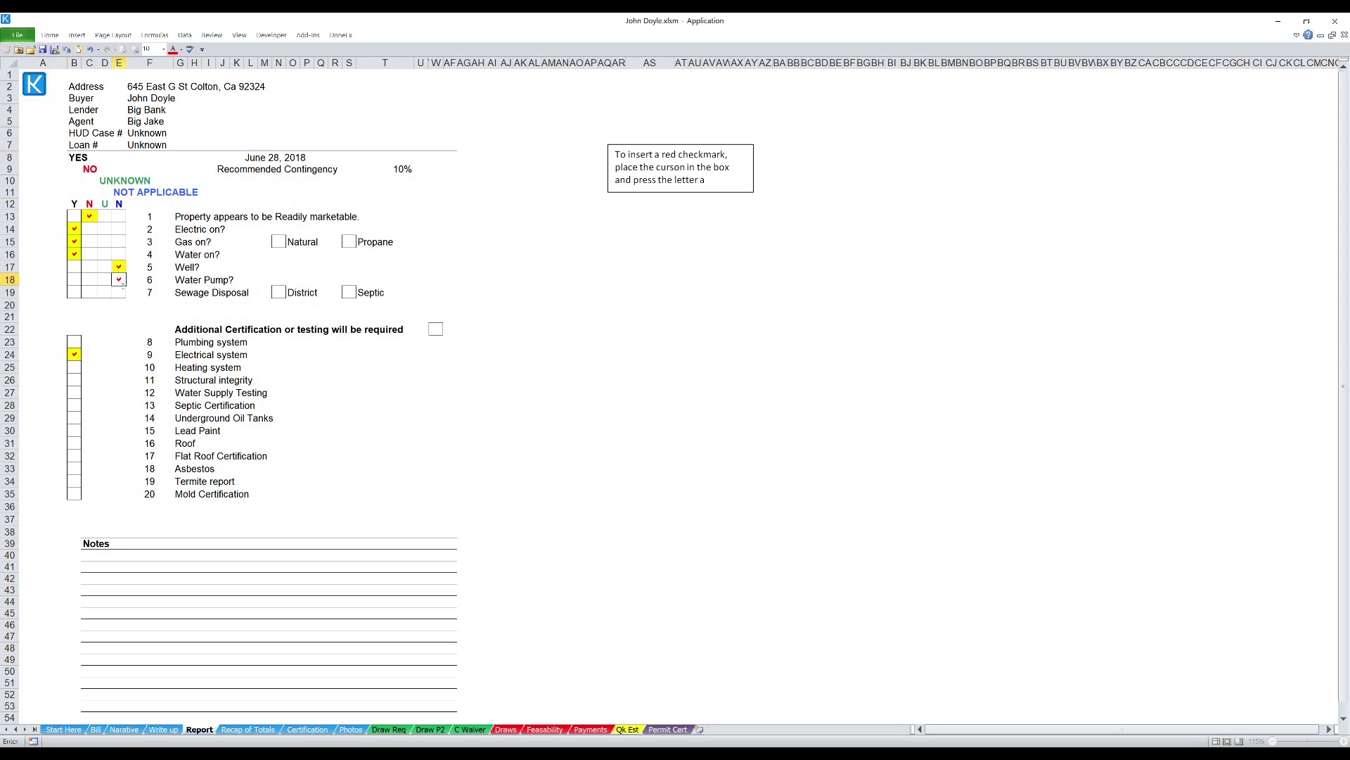
- Check Sewage Disposal Yes with District sewer, and Natural gas as the gas type
left_click(76, 294)
type("a")
left_click(281, 294)
type("a")
left_click(641, 321)
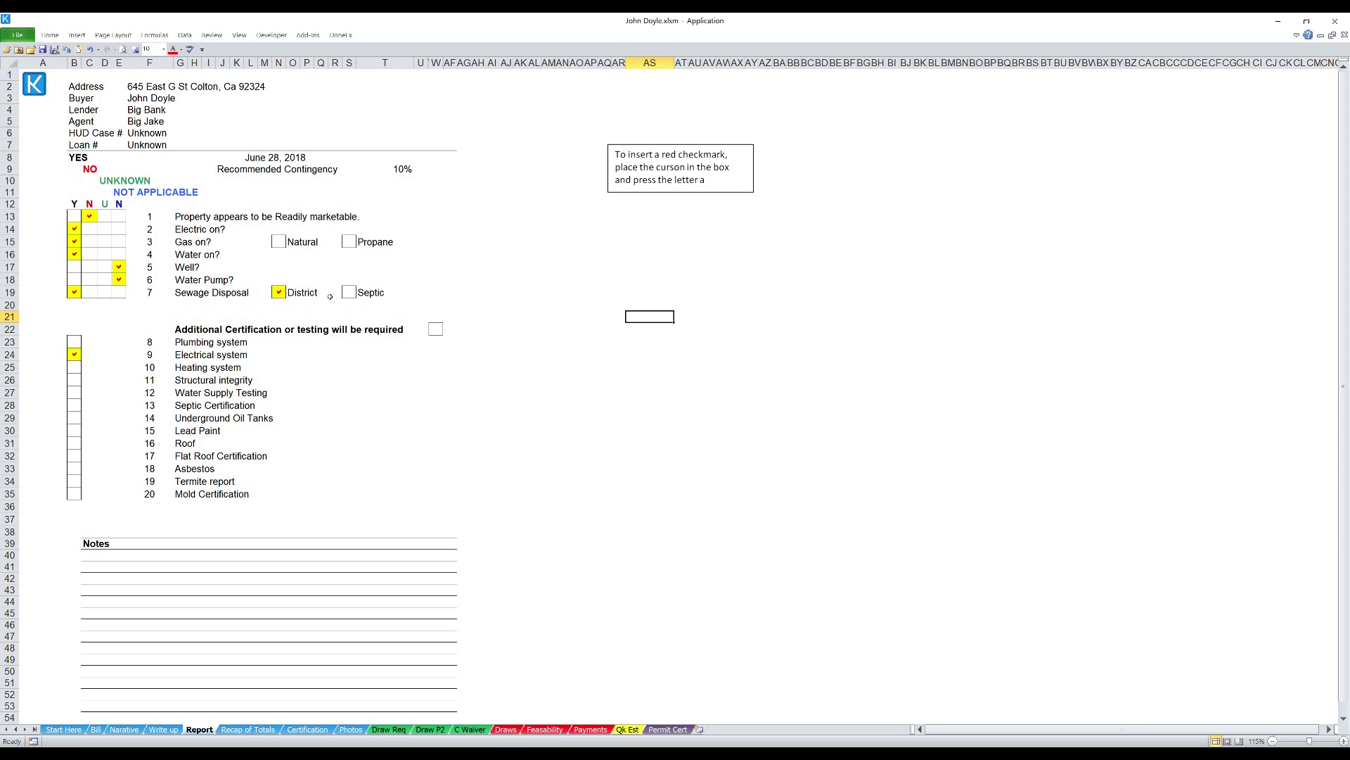
left_click(280, 243)
type("a")
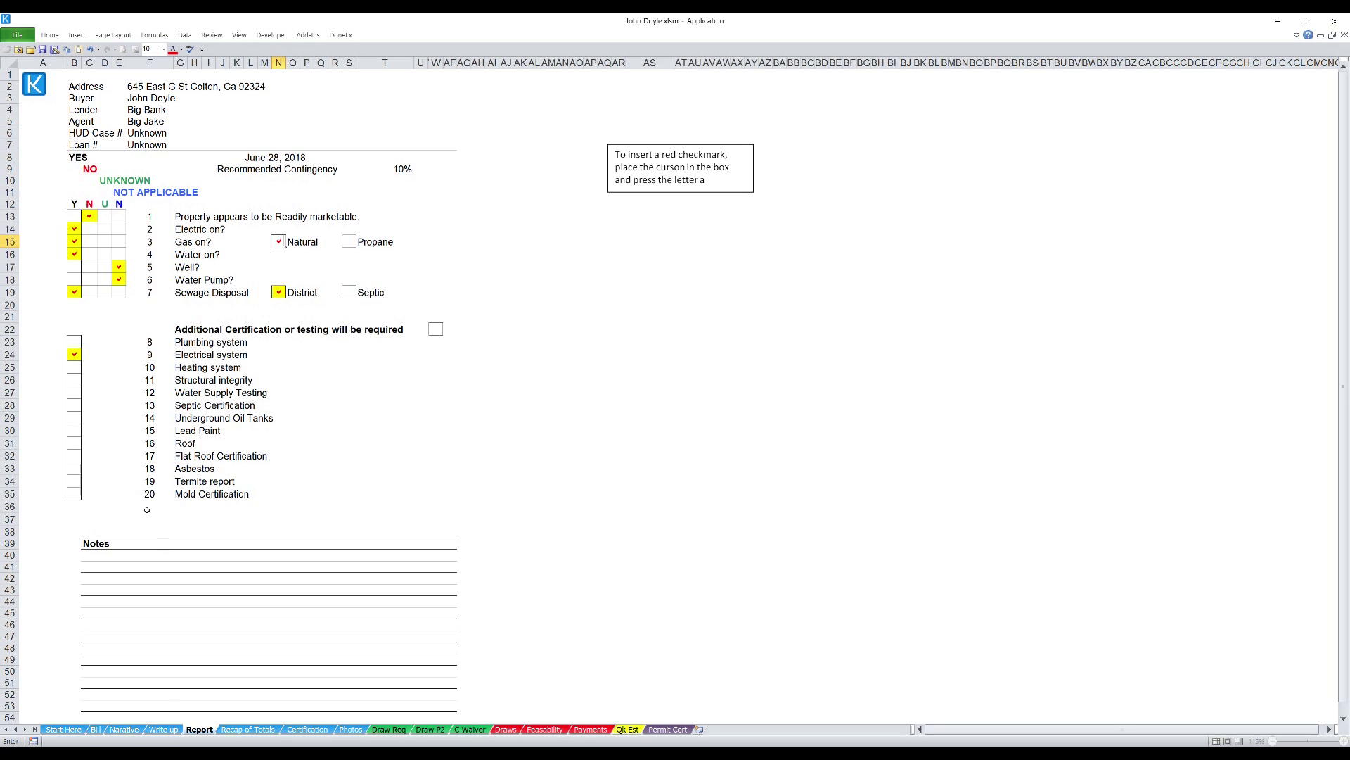
- Check Termite, Flat Roof, Mold and Additional certifications required, then go to Recap of Totals
left_click(74, 482)
type("a")
left_click(77, 461)
type("a")
left_click(73, 497)
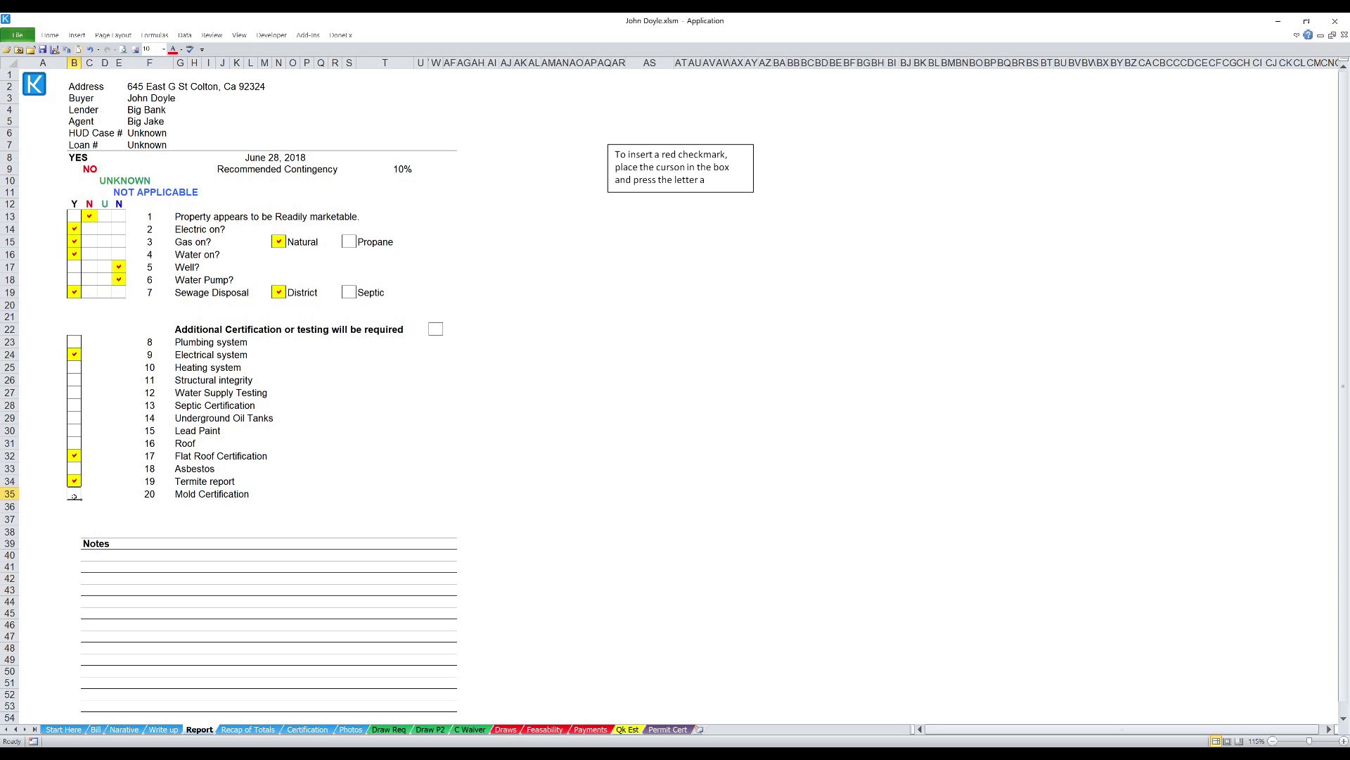
type("a")
left_click(103, 480)
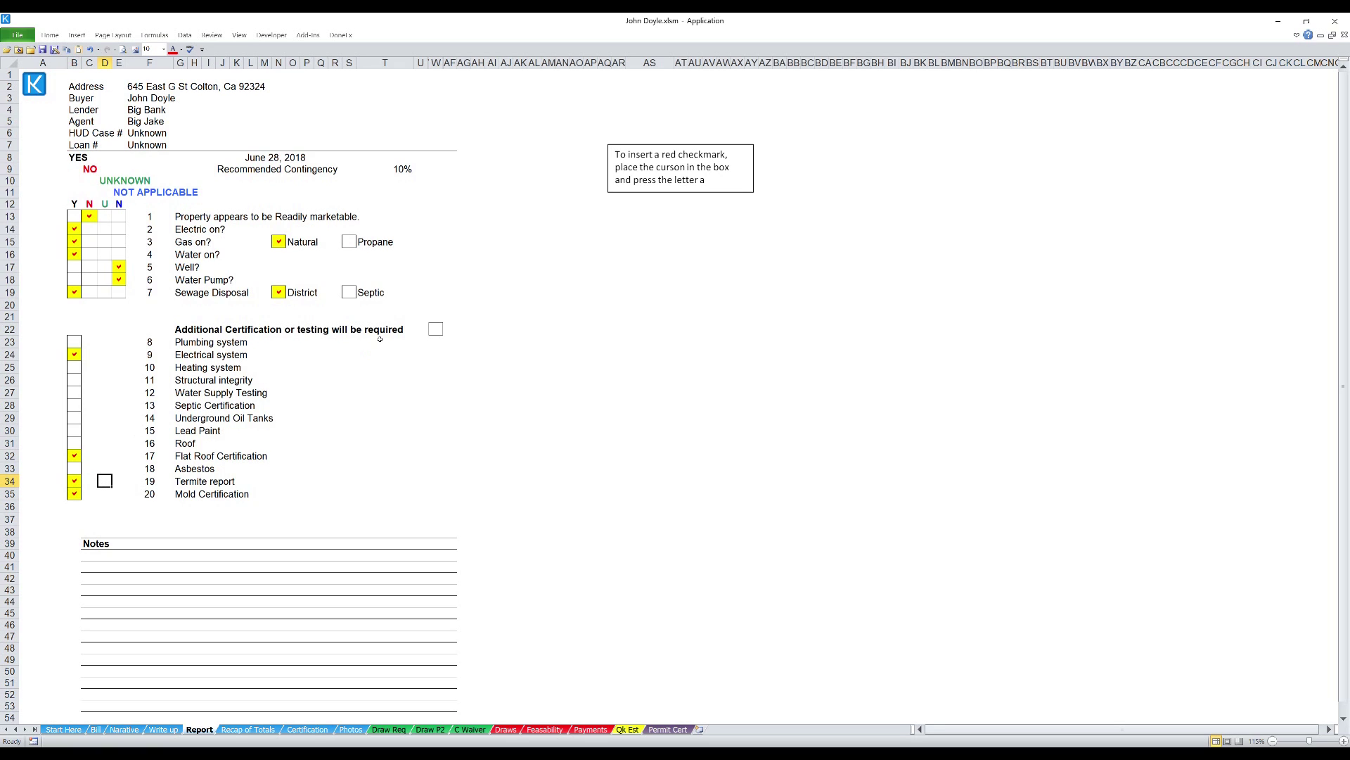
left_click(436, 329)
type("a")
left_click(448, 368)
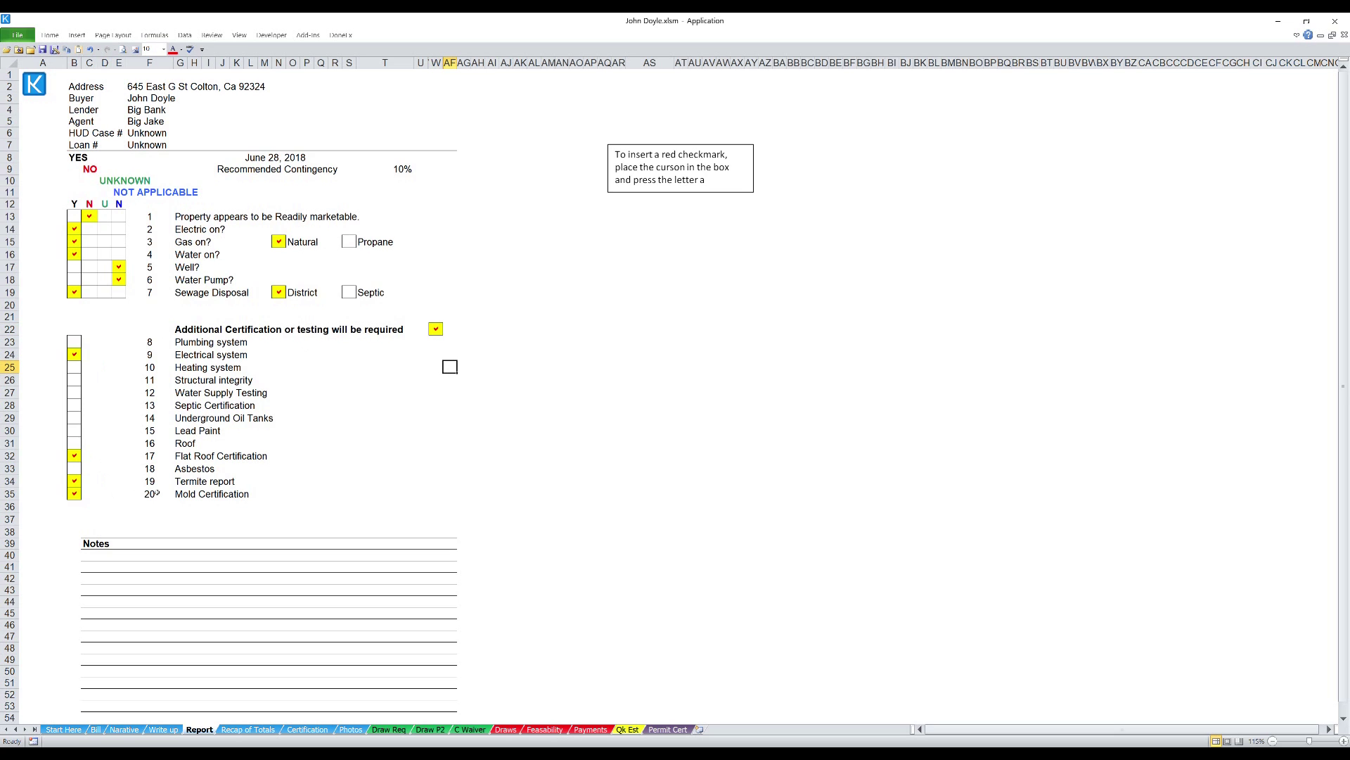
left_click(109, 557)
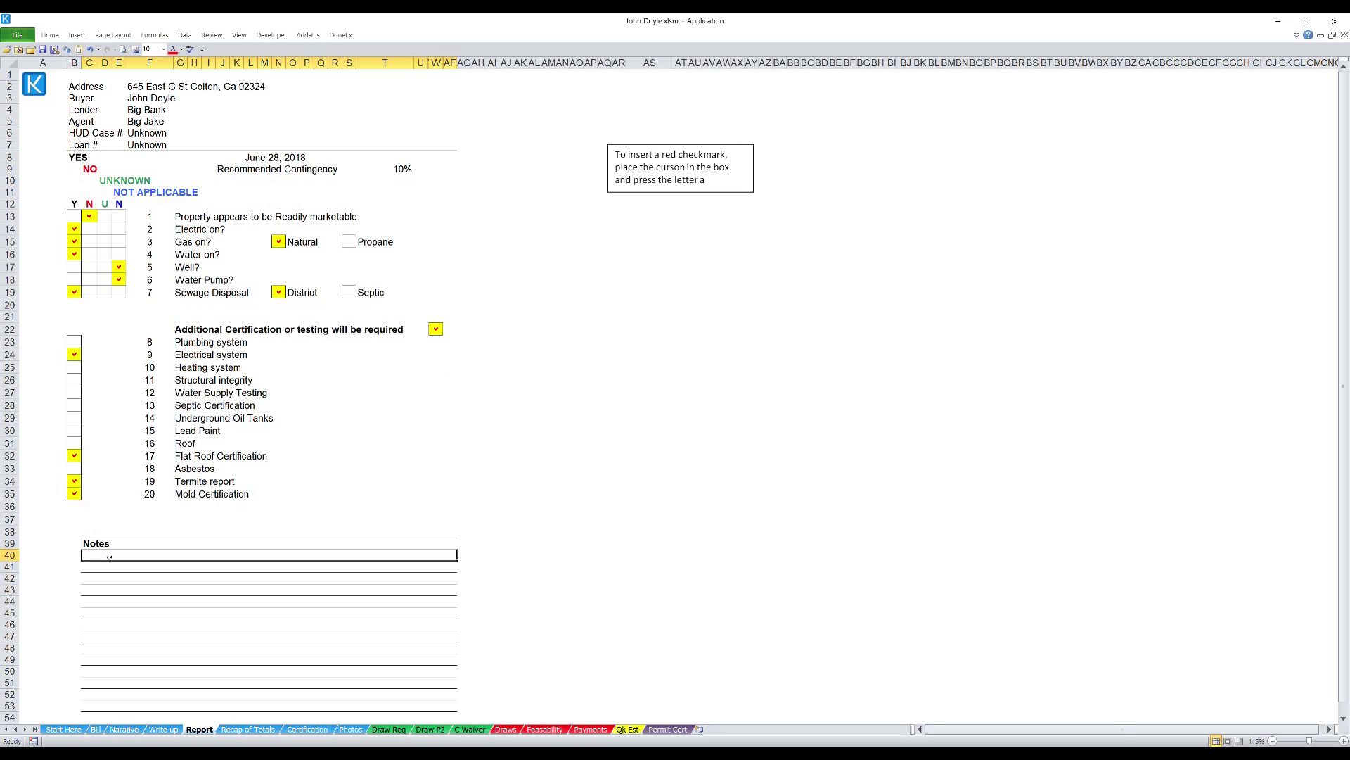
key("ctrl+Page_Down")
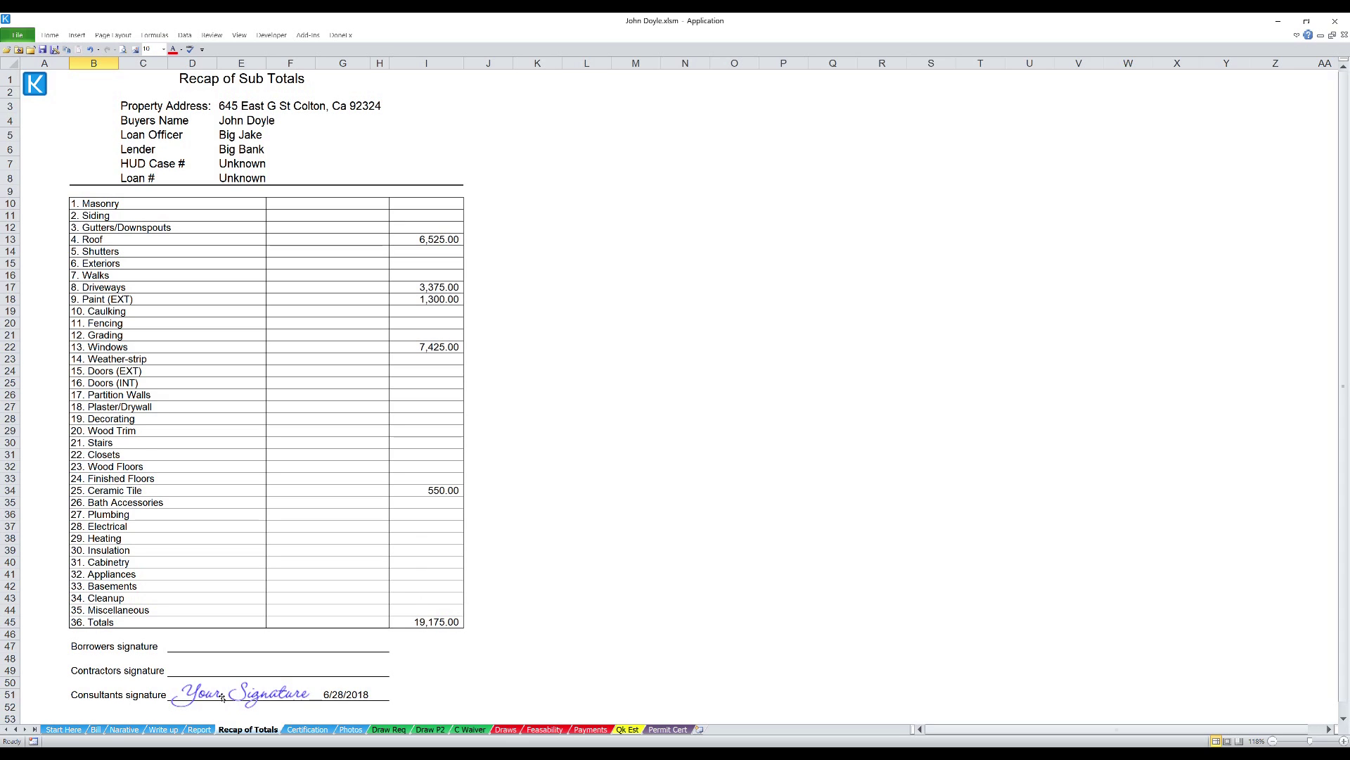
- Put the red signature on the Recap's Consultants signature line, delete the blue copy, then open Certification
left_click(222, 696)
mouse_move(222, 695)
left_mouse_down()
mouse_move(428, 678)
mouse_move(578, 583)
mouse_move(647, 564)
left_mouse_up()
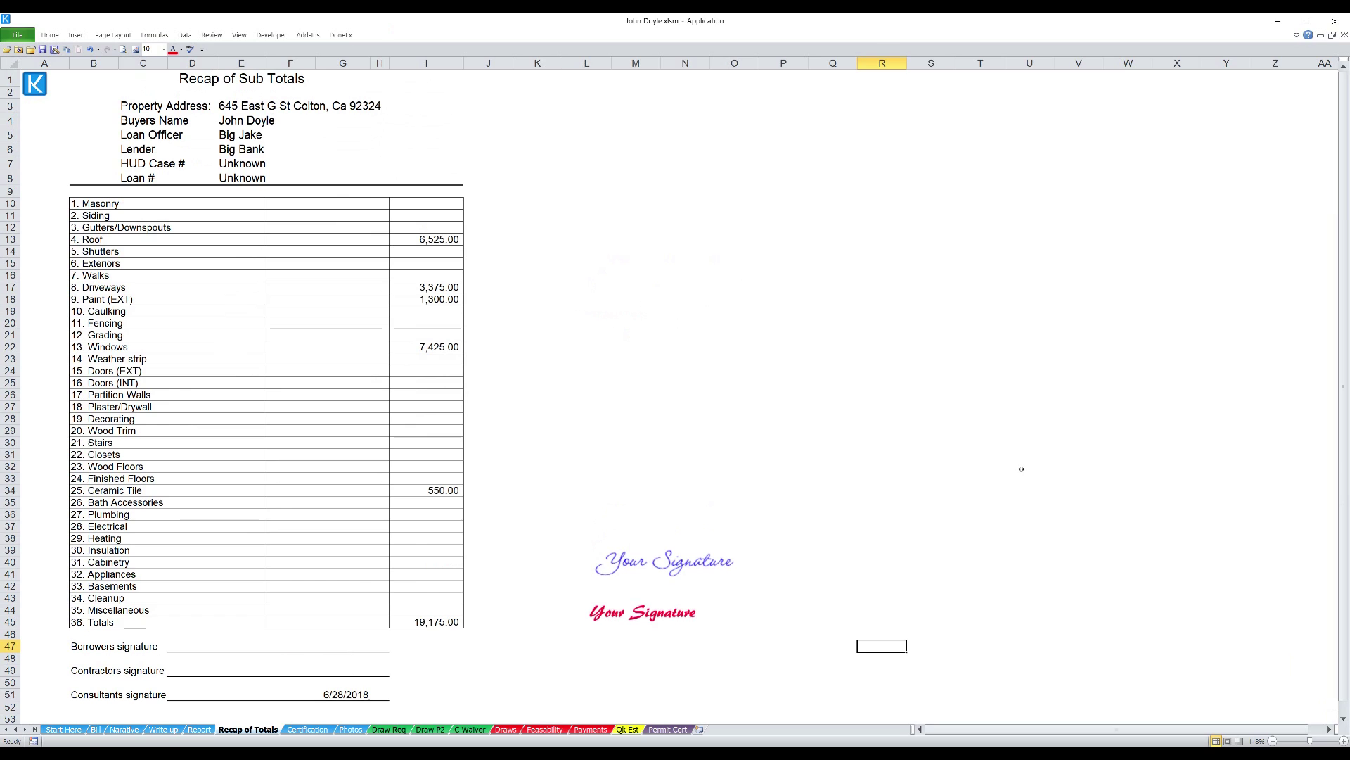
left_click(612, 617)
mouse_move(611, 617)
left_mouse_down()
mouse_move(351, 665)
mouse_move(253, 667)
mouse_move(195, 681)
mouse_move(207, 696)
left_mouse_up()
left_click(659, 571)
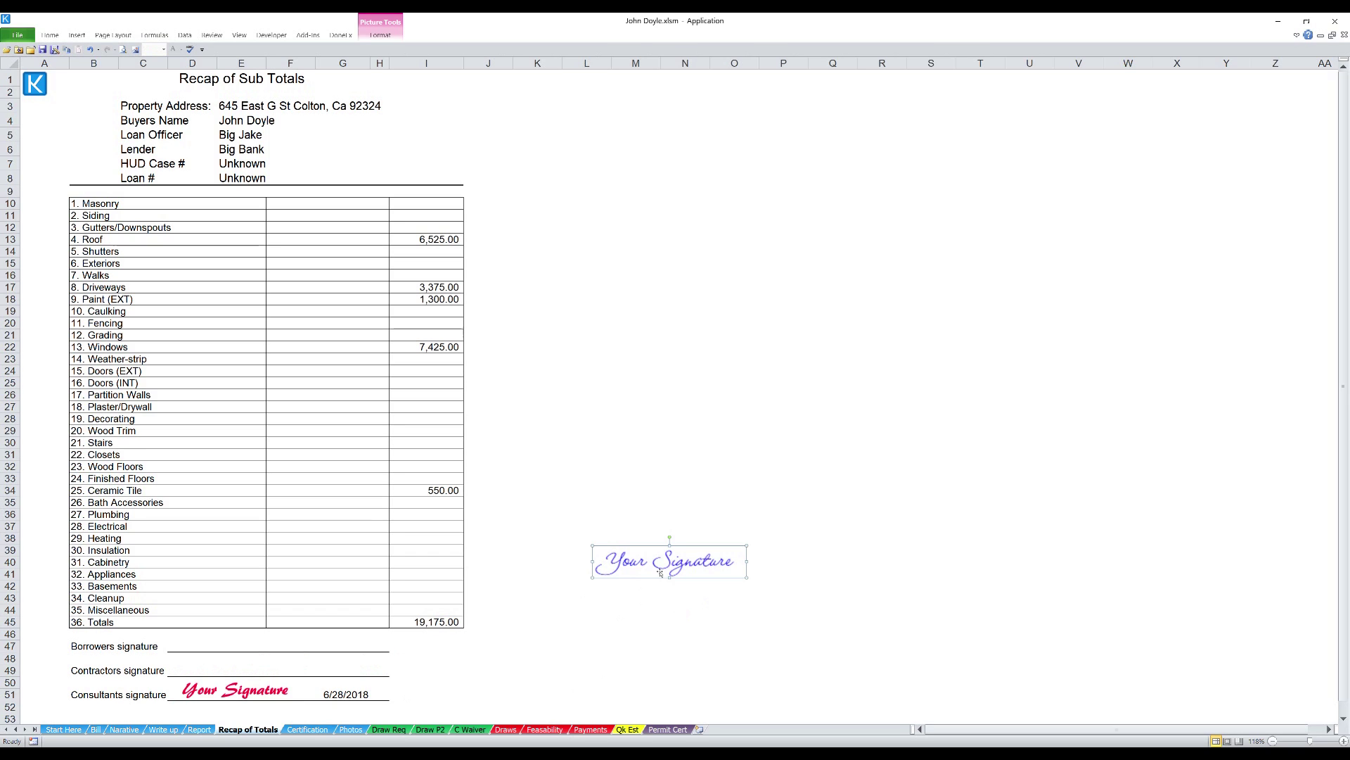
key("Delete")
left_click(234, 696)
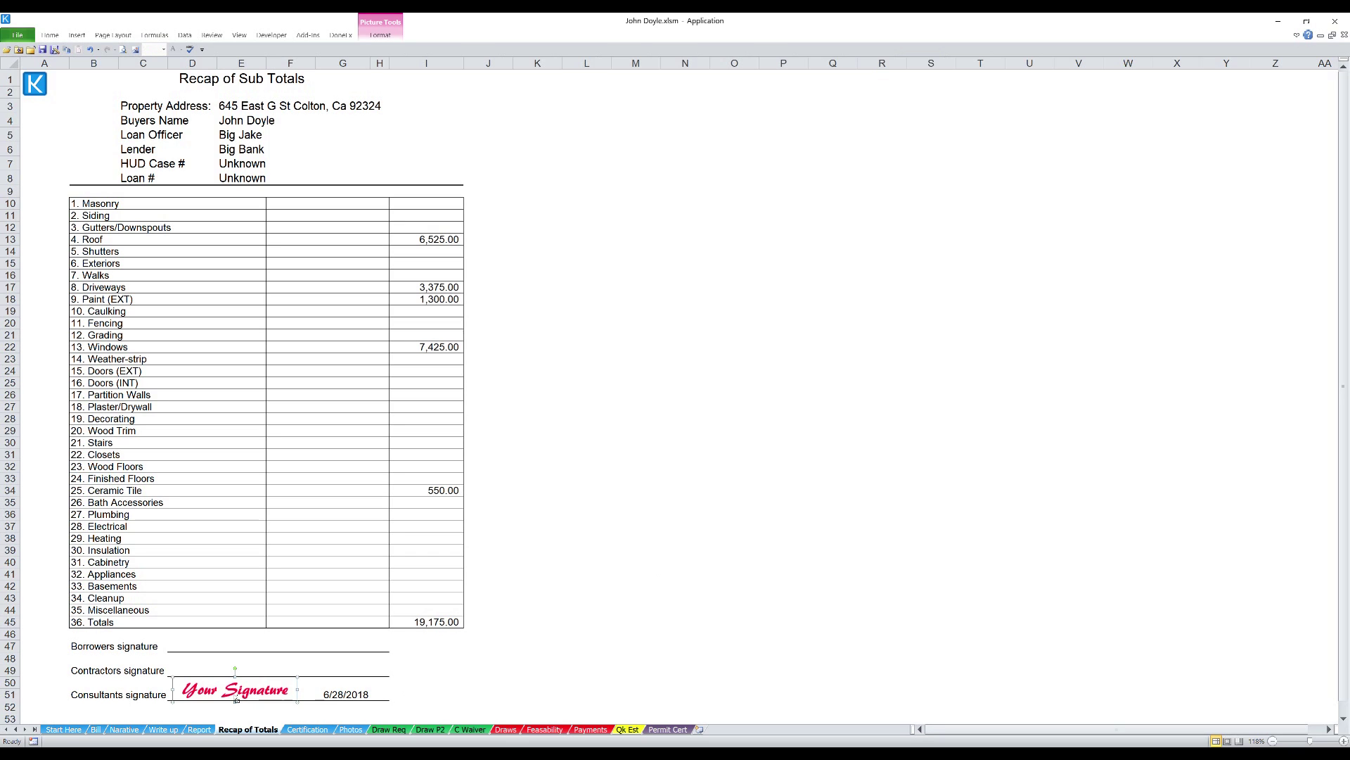
left_click(796, 573)
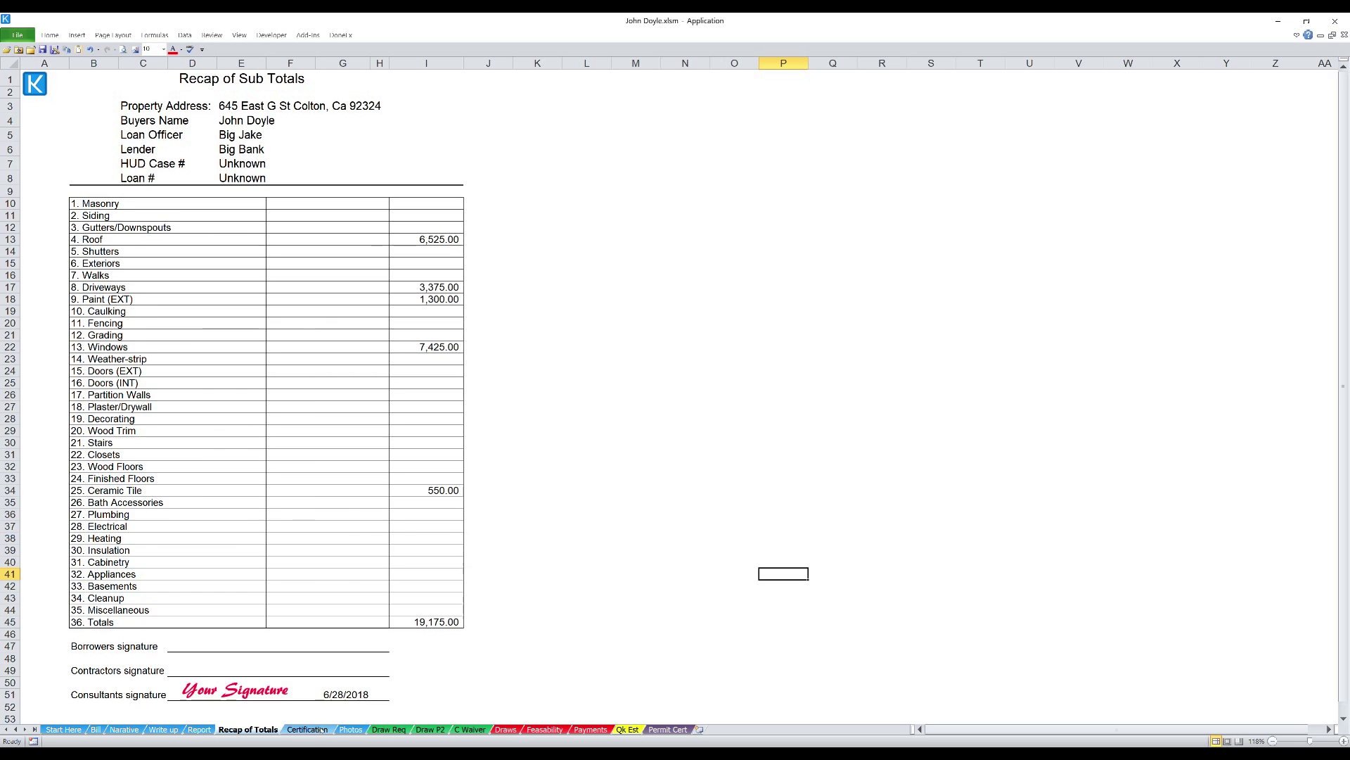
left_click(321, 730)
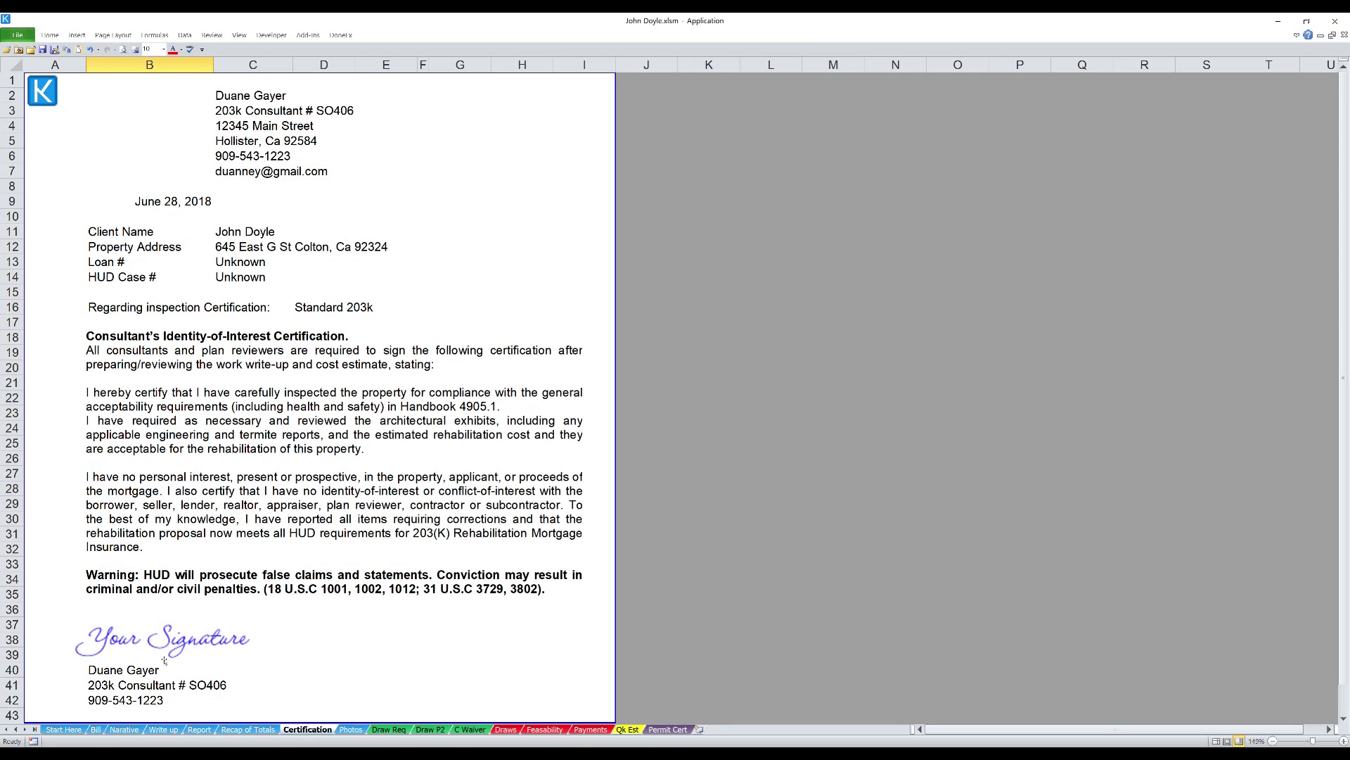
- Paste the red signature above the consultant's name, enlarge it slightly, and delete the blue one
mouse_move(171, 654)
left_mouse_down()
mouse_move(908, 658)
mouse_move(903, 581)
left_mouse_up()
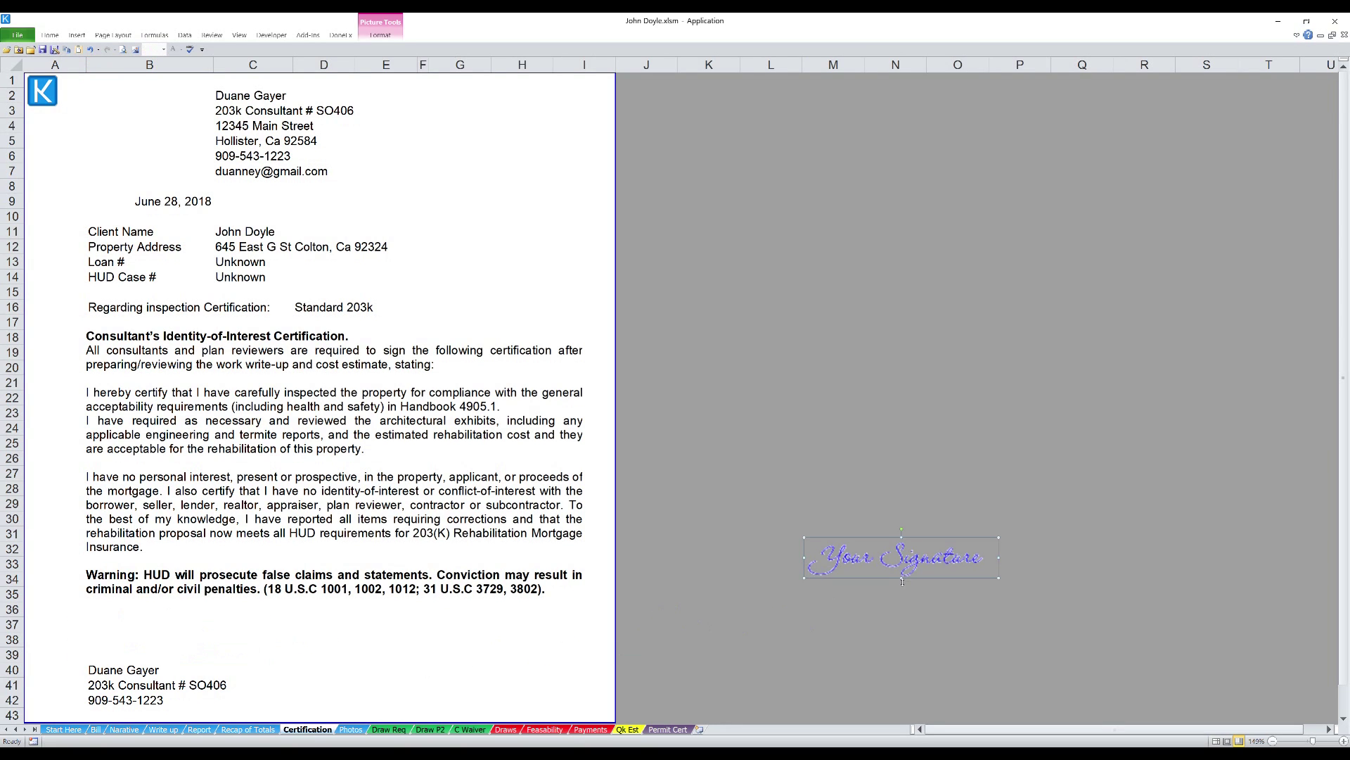
left_click(725, 453)
key("ctrl+v")
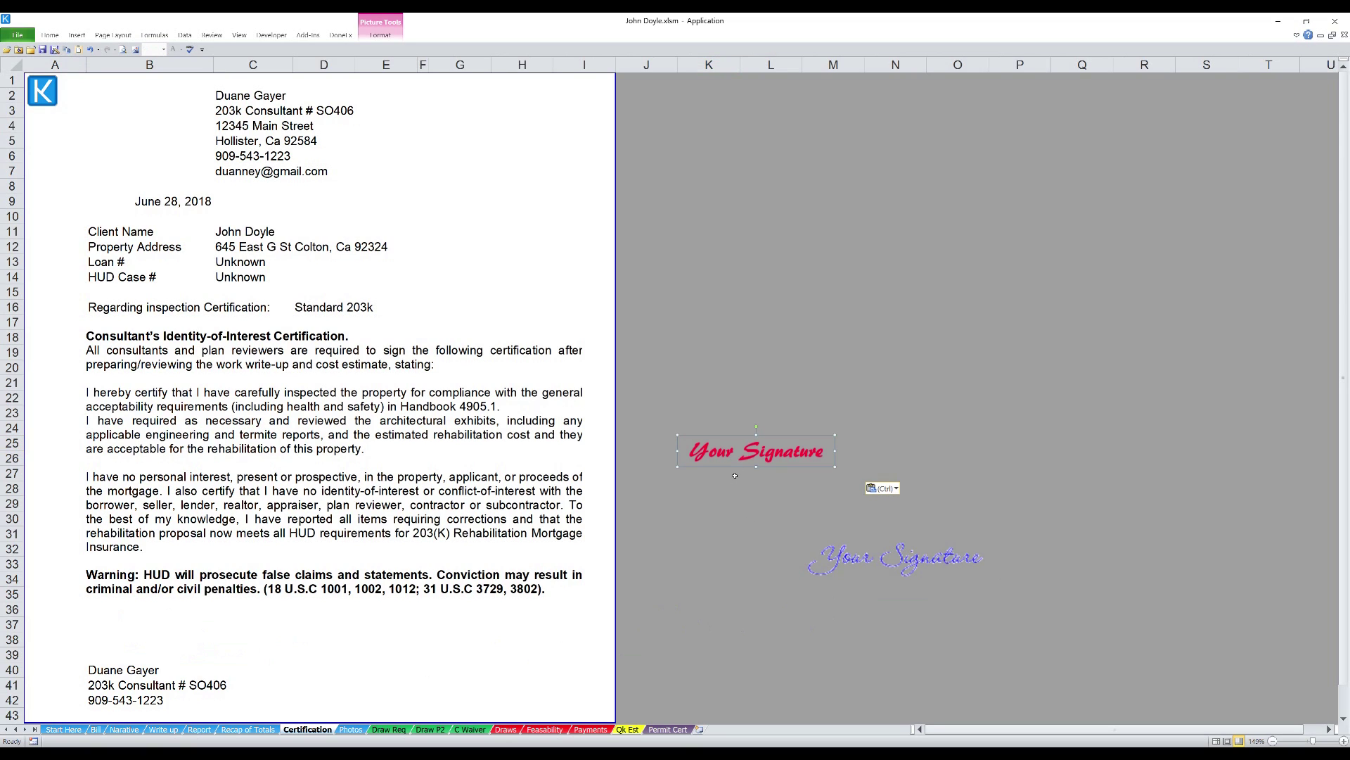
mouse_move(738, 468)
left_mouse_down()
mouse_move(542, 585)
mouse_move(143, 648)
left_mouse_up()
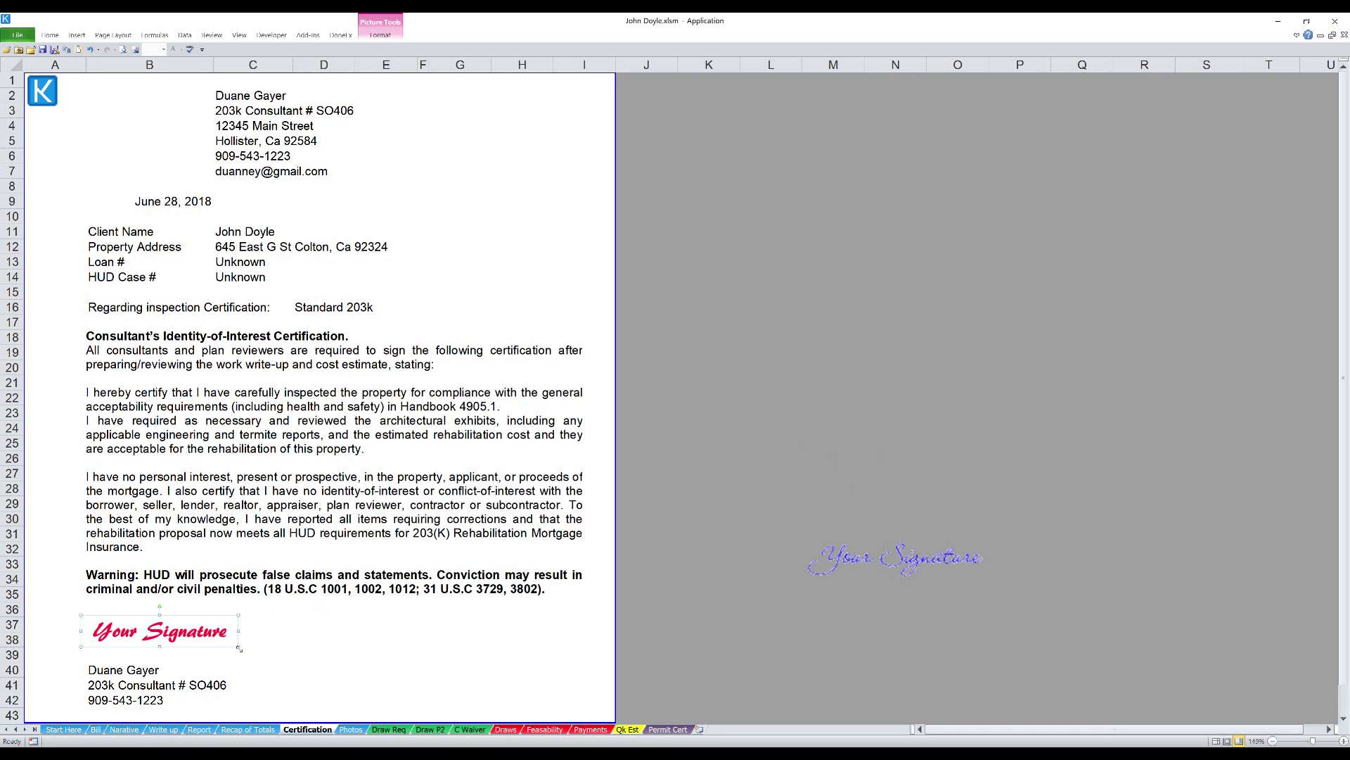
left_click_drag(241, 651, 261, 658)
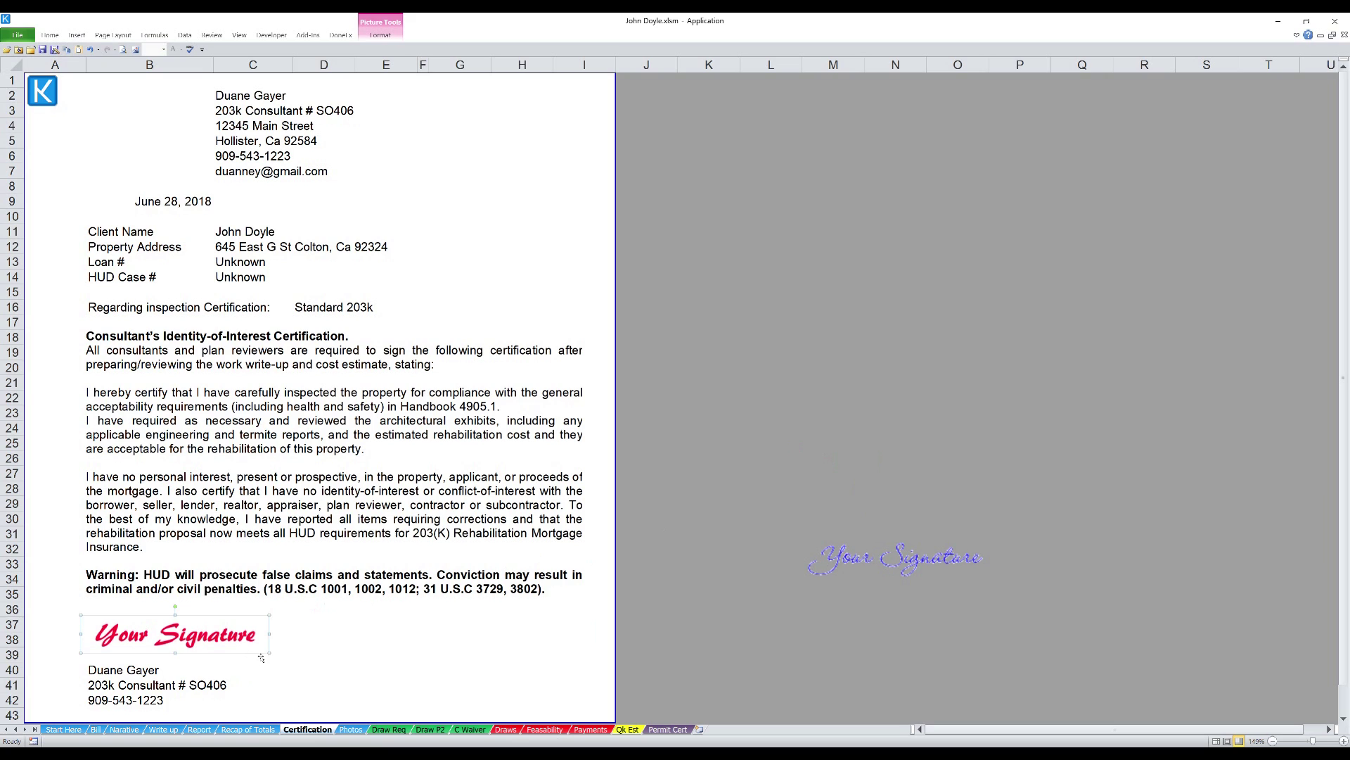
left_click(965, 560)
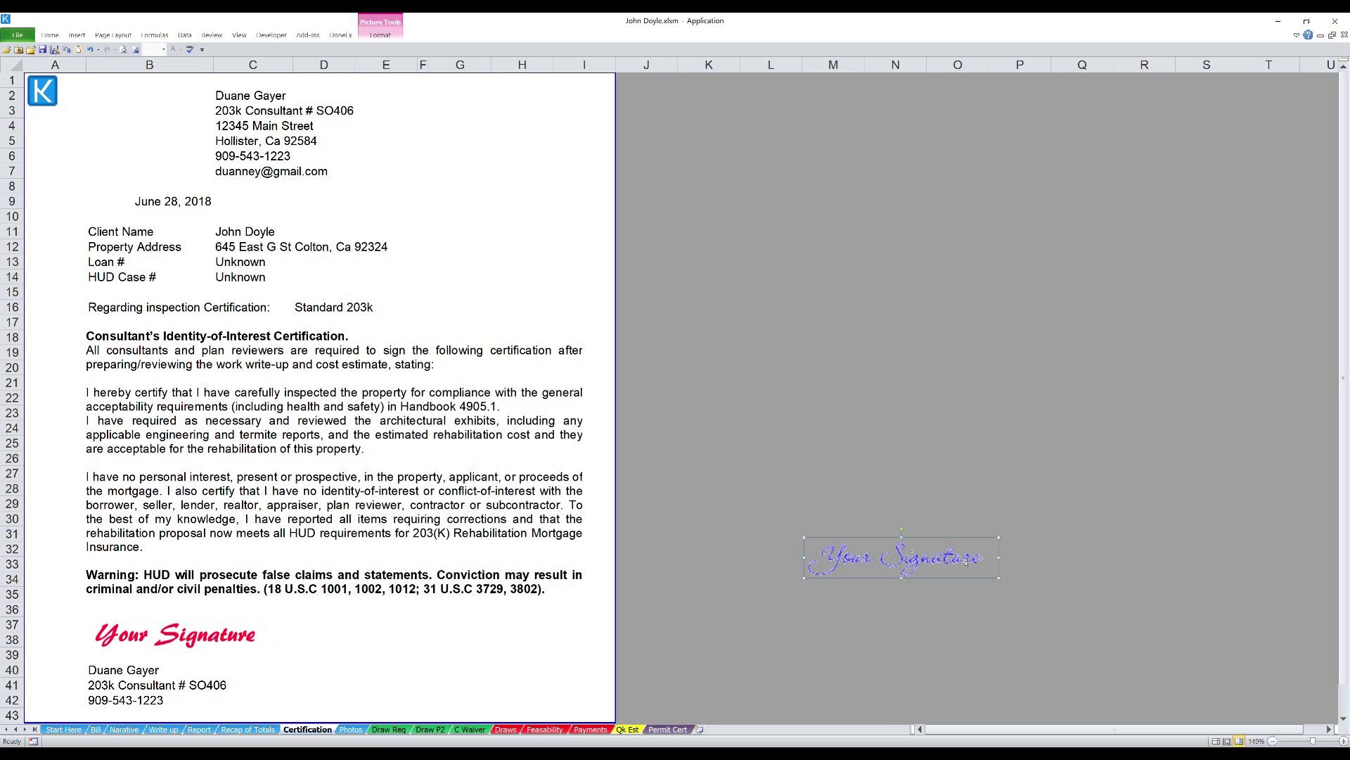
key("Delete")
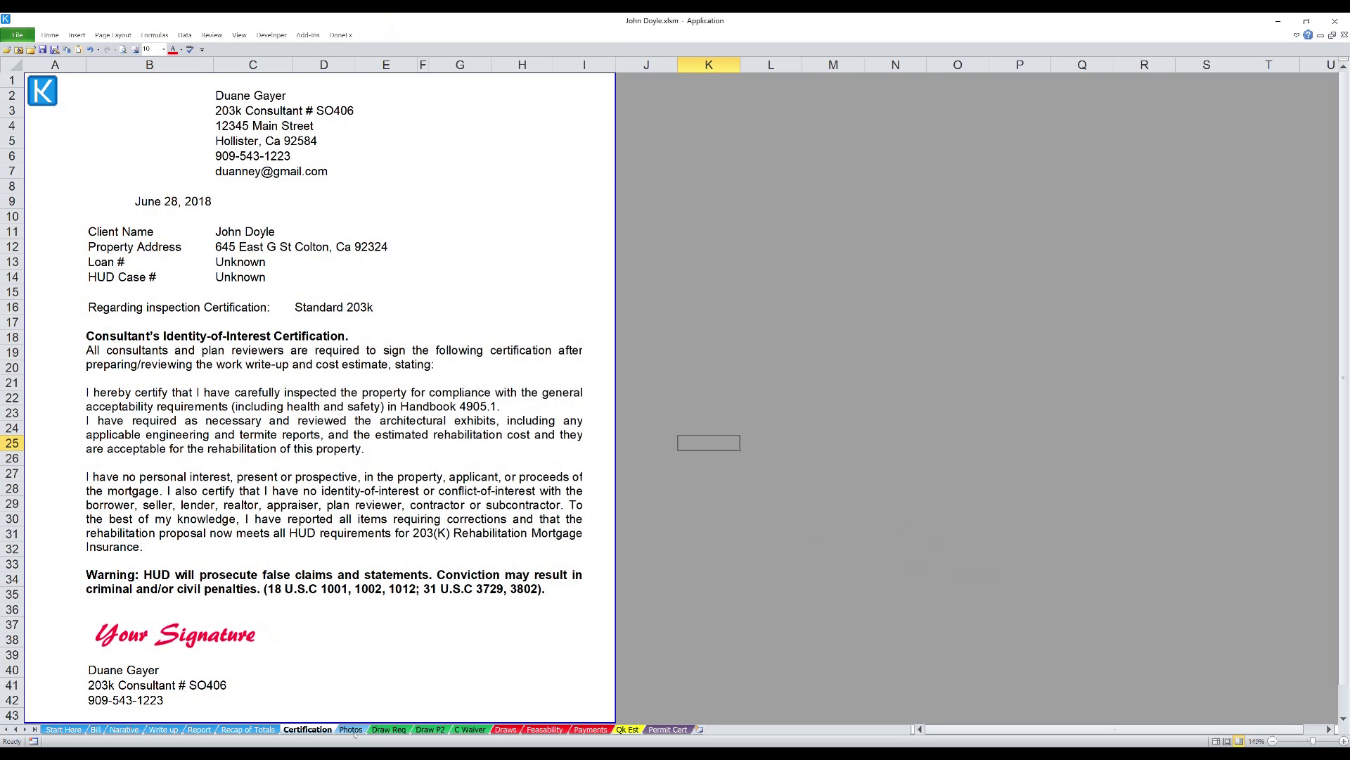
left_click(351, 729)
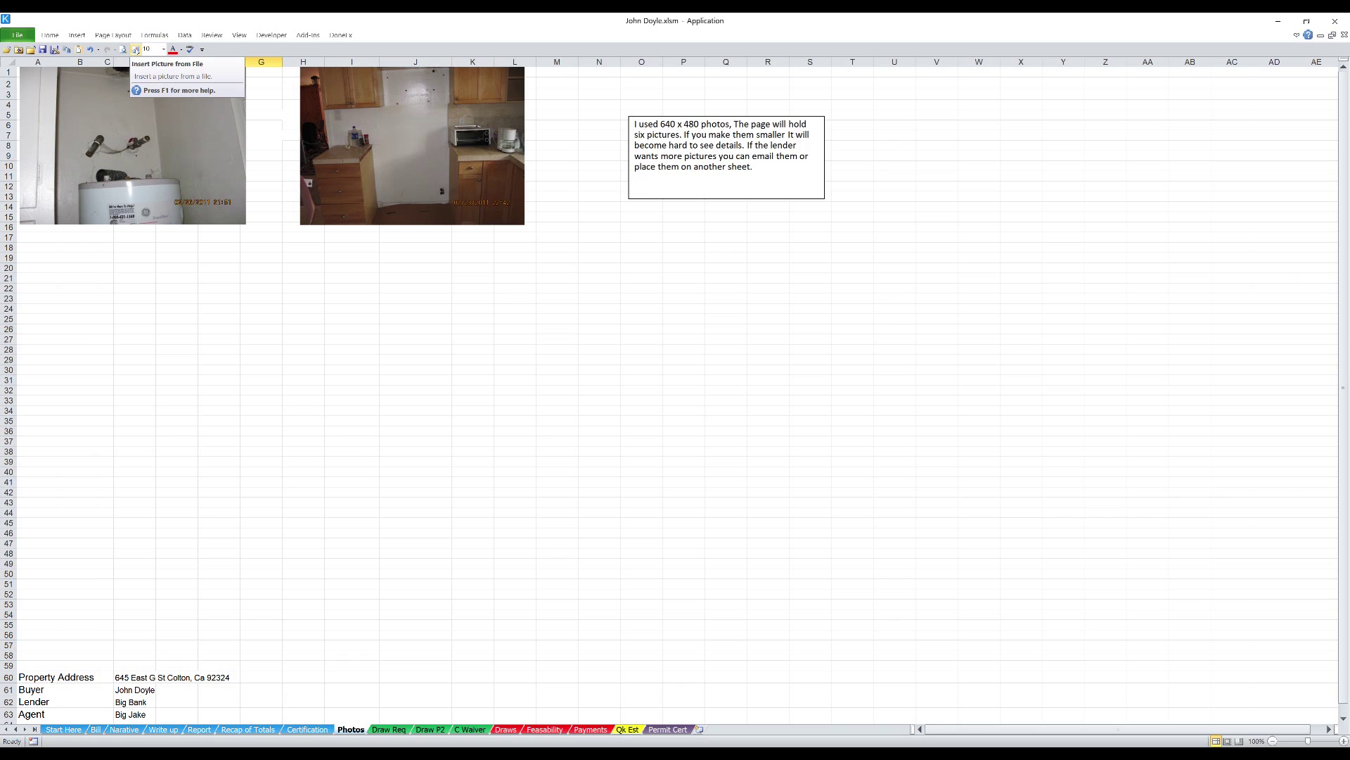
- Insert IMG_3728.JPG from the Photos folder and place the stucco photo below the water heater photo
left_click(136, 50)
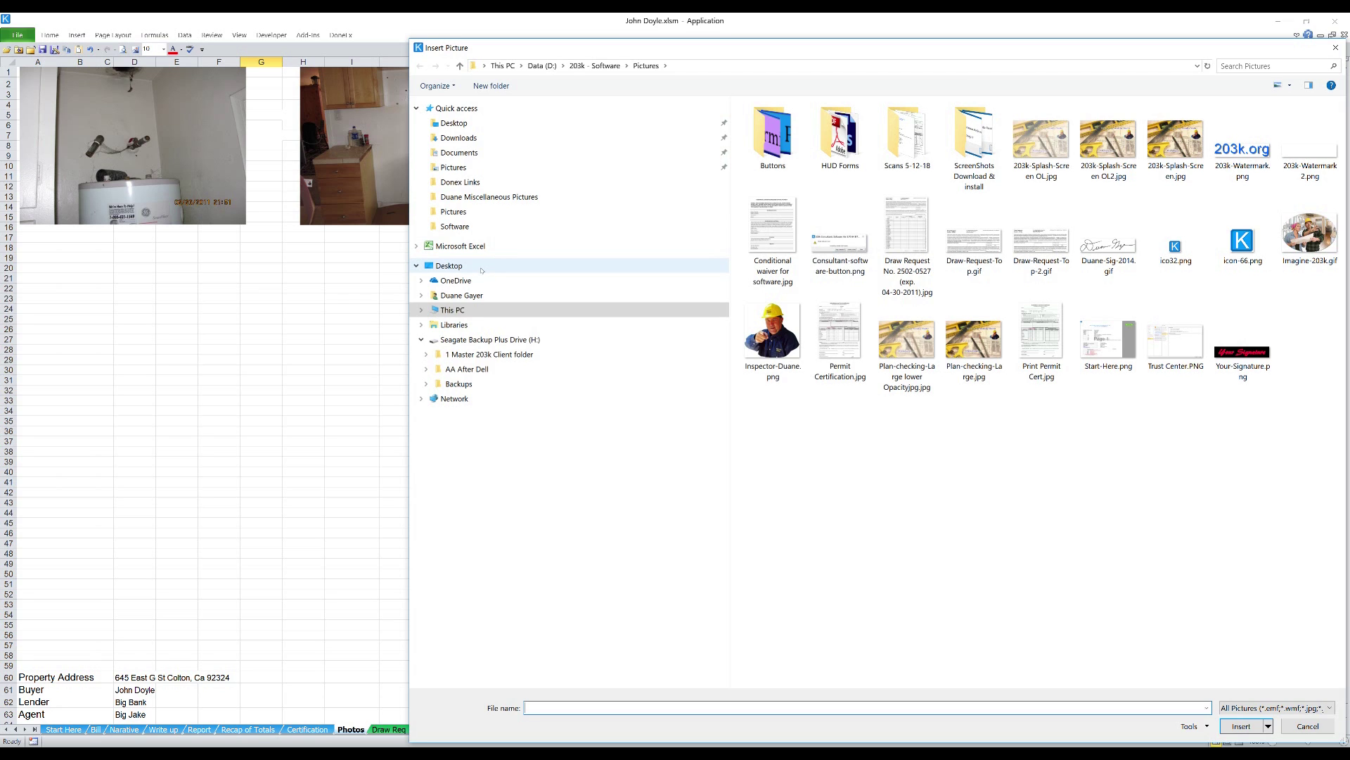
left_click(495, 468)
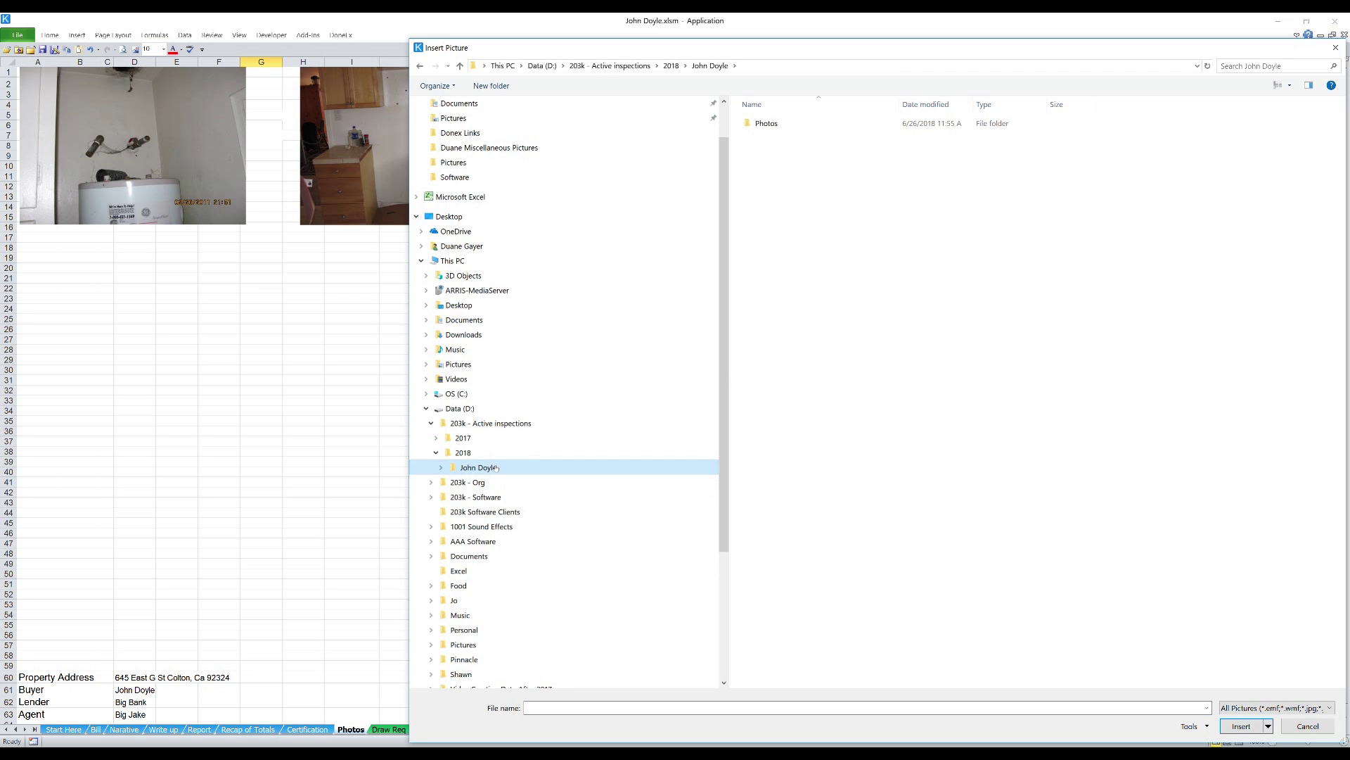
double_click(766, 124)
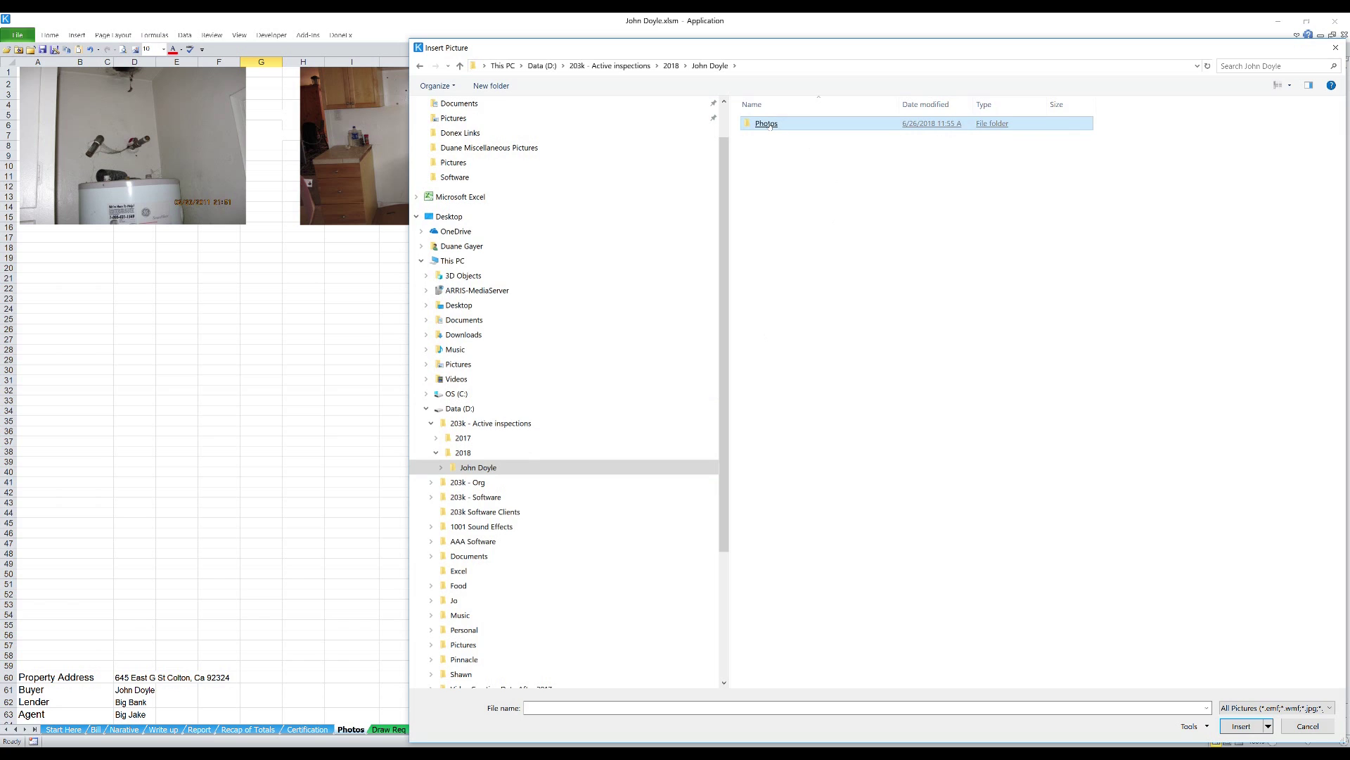
left_click(769, 126)
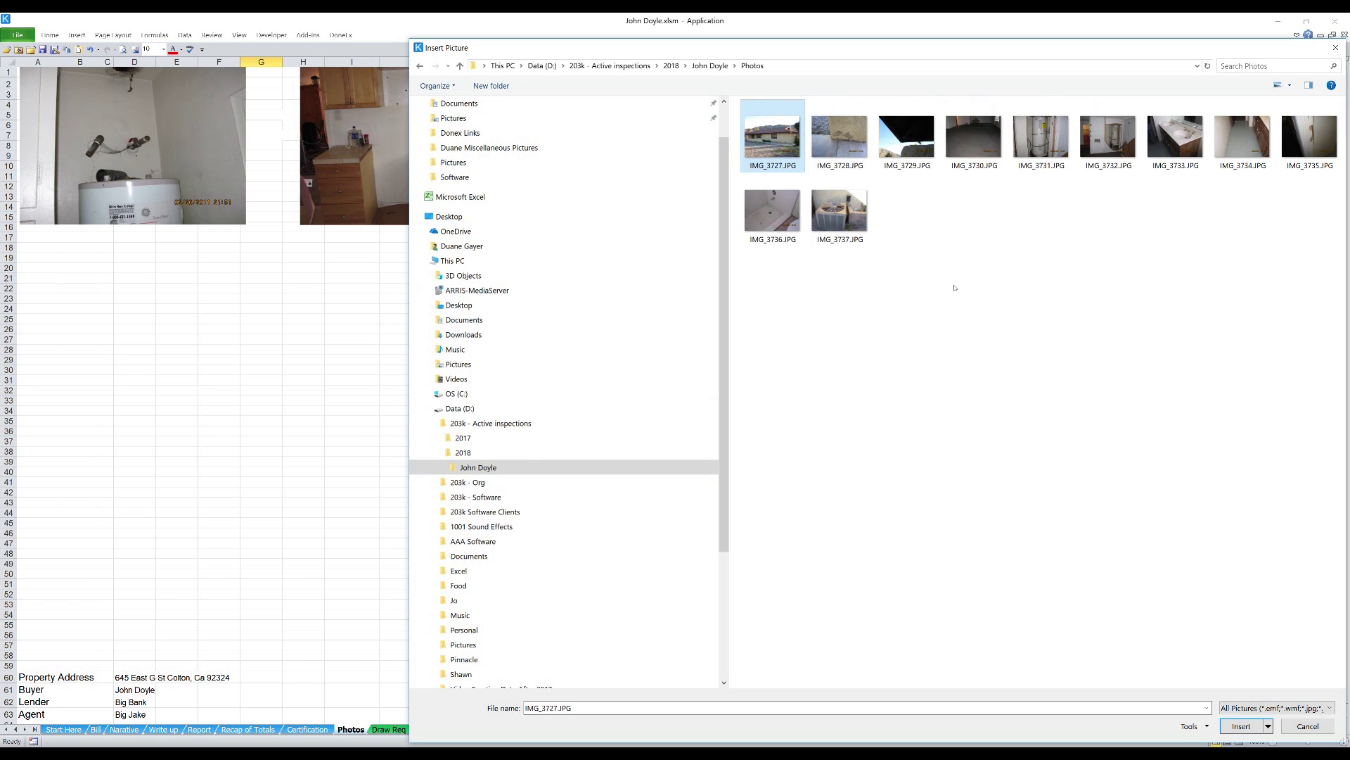
left_click(846, 136)
double_click(846, 136)
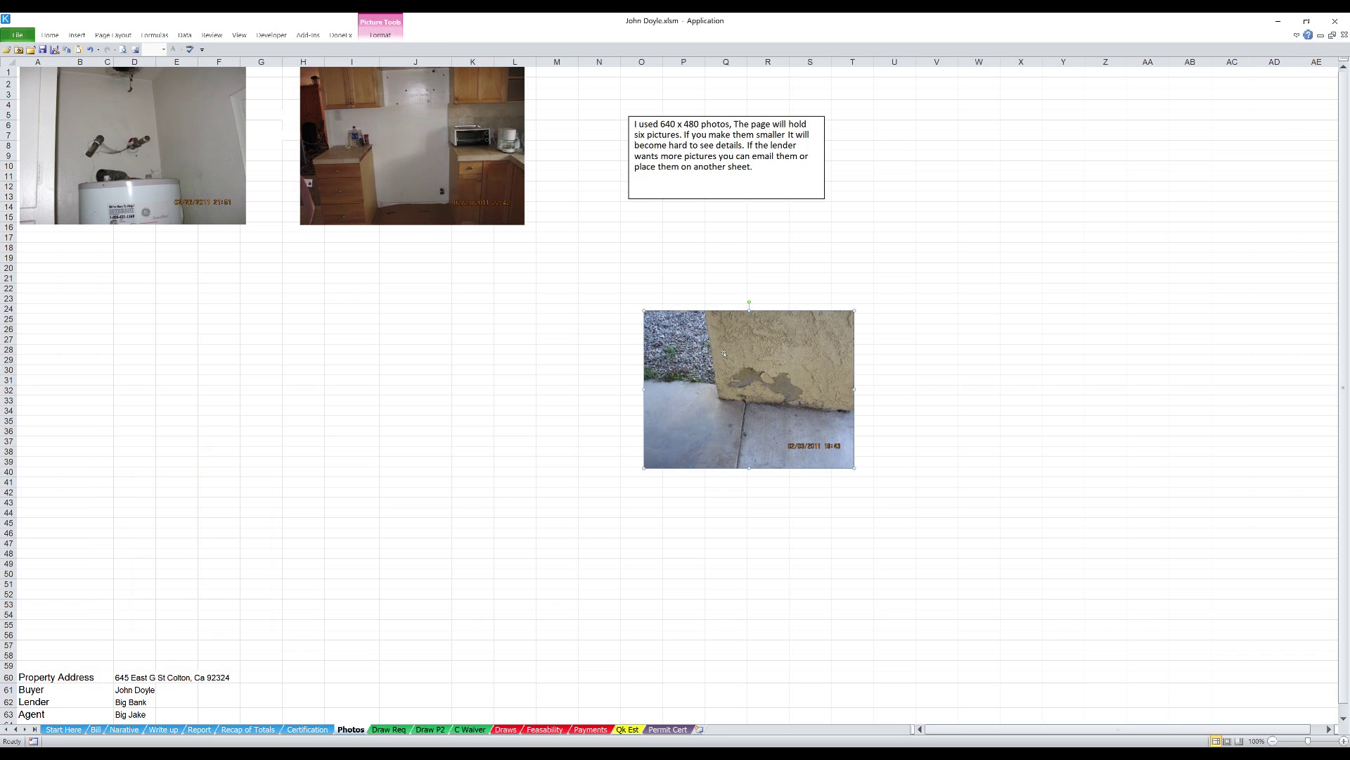
left_click_drag(769, 362, 124, 316)
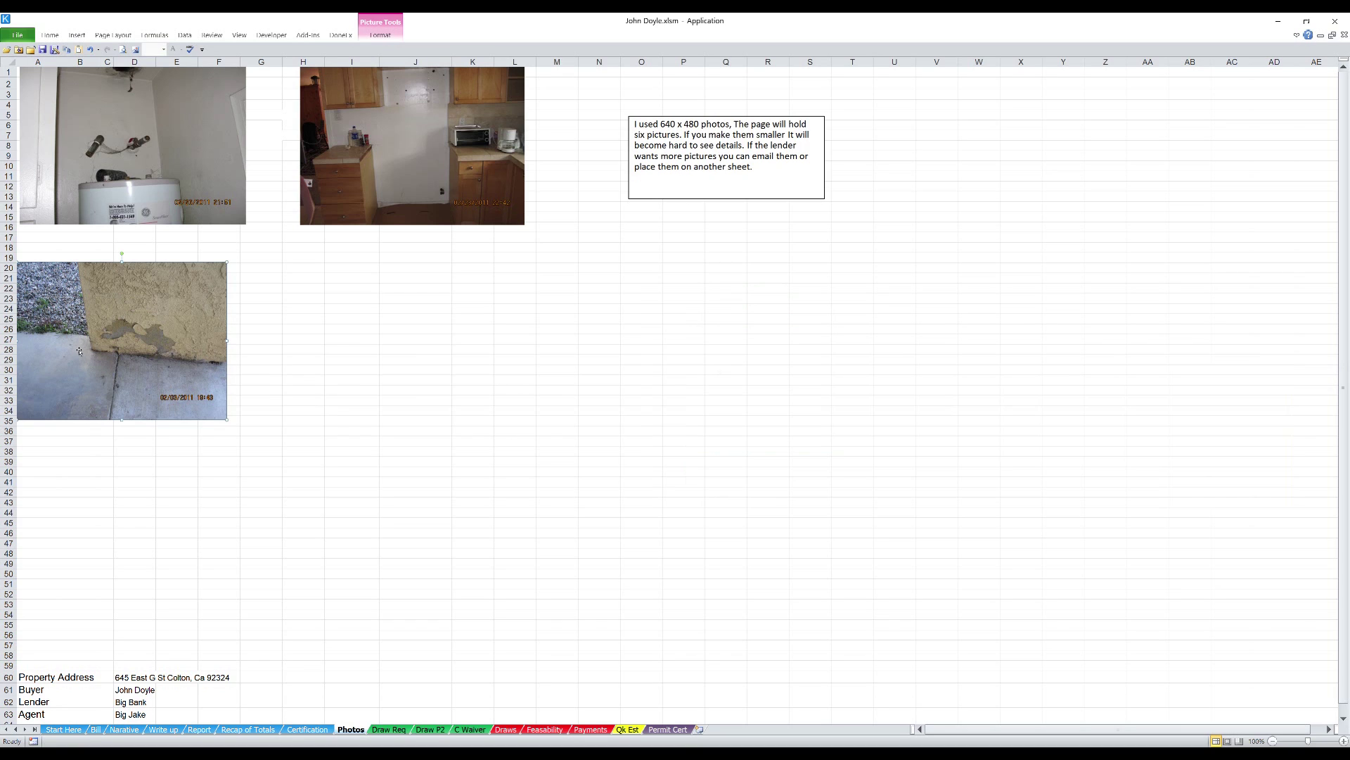
left_click(303, 268)
- Insert the IMG_3736 shower photo under the kitchen photo, sized to match, then open Draw Req
left_click(124, 50)
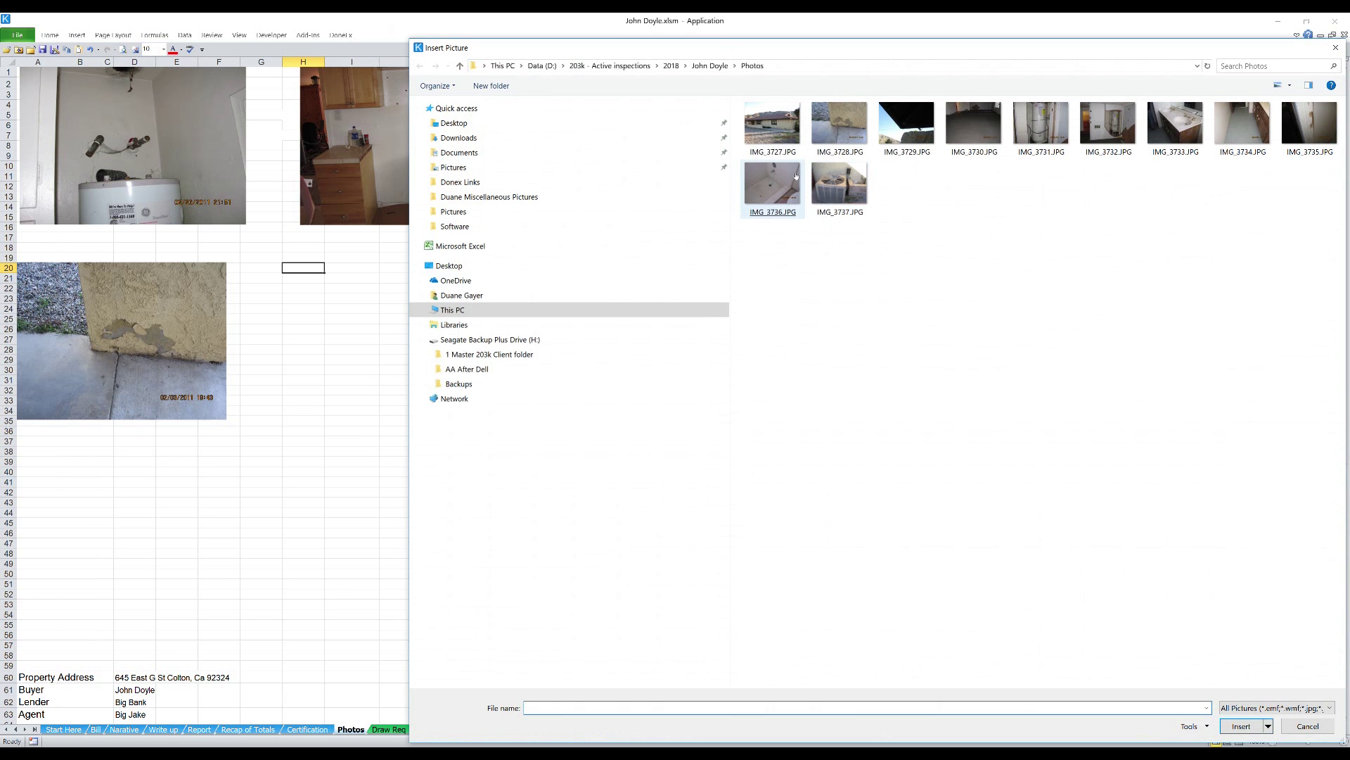
double_click(791, 177)
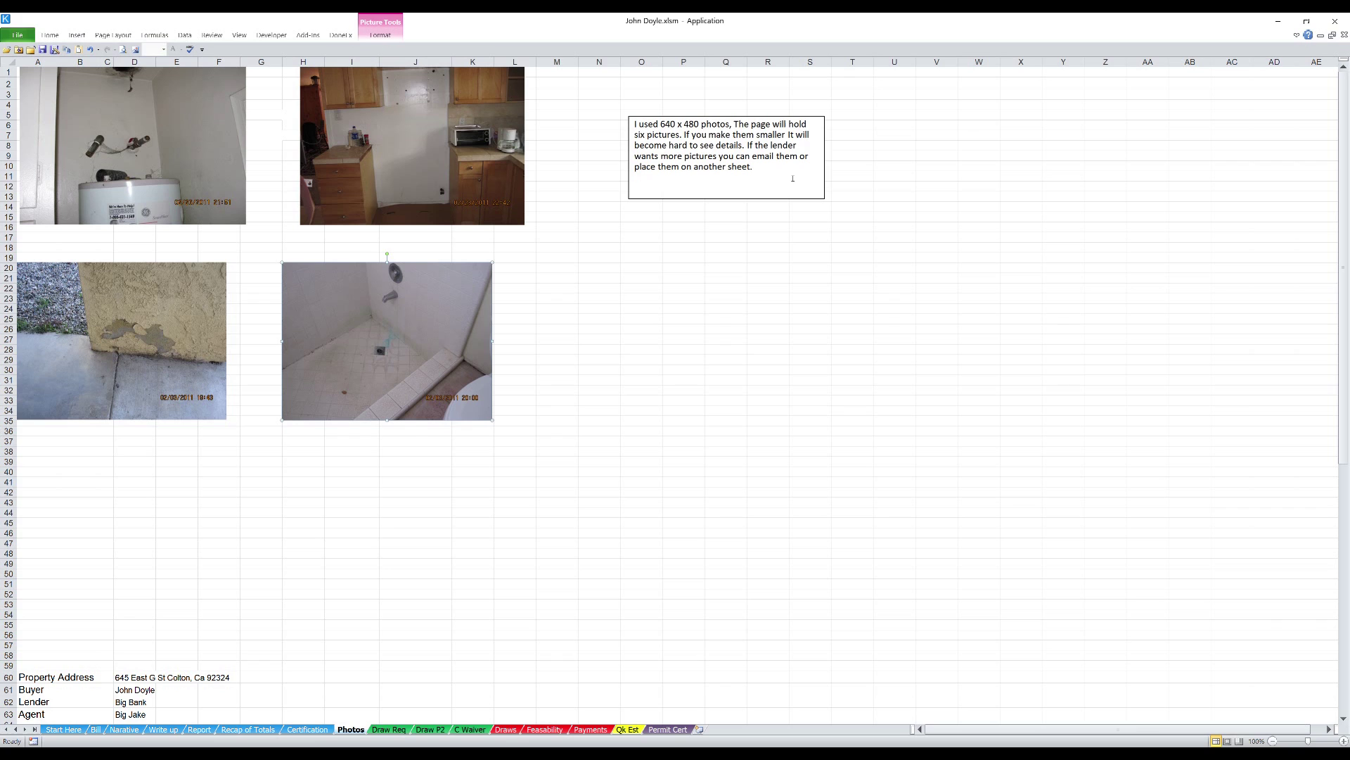
left_click_drag(450, 342, 473, 342)
left_click_drag(482, 341, 485, 341)
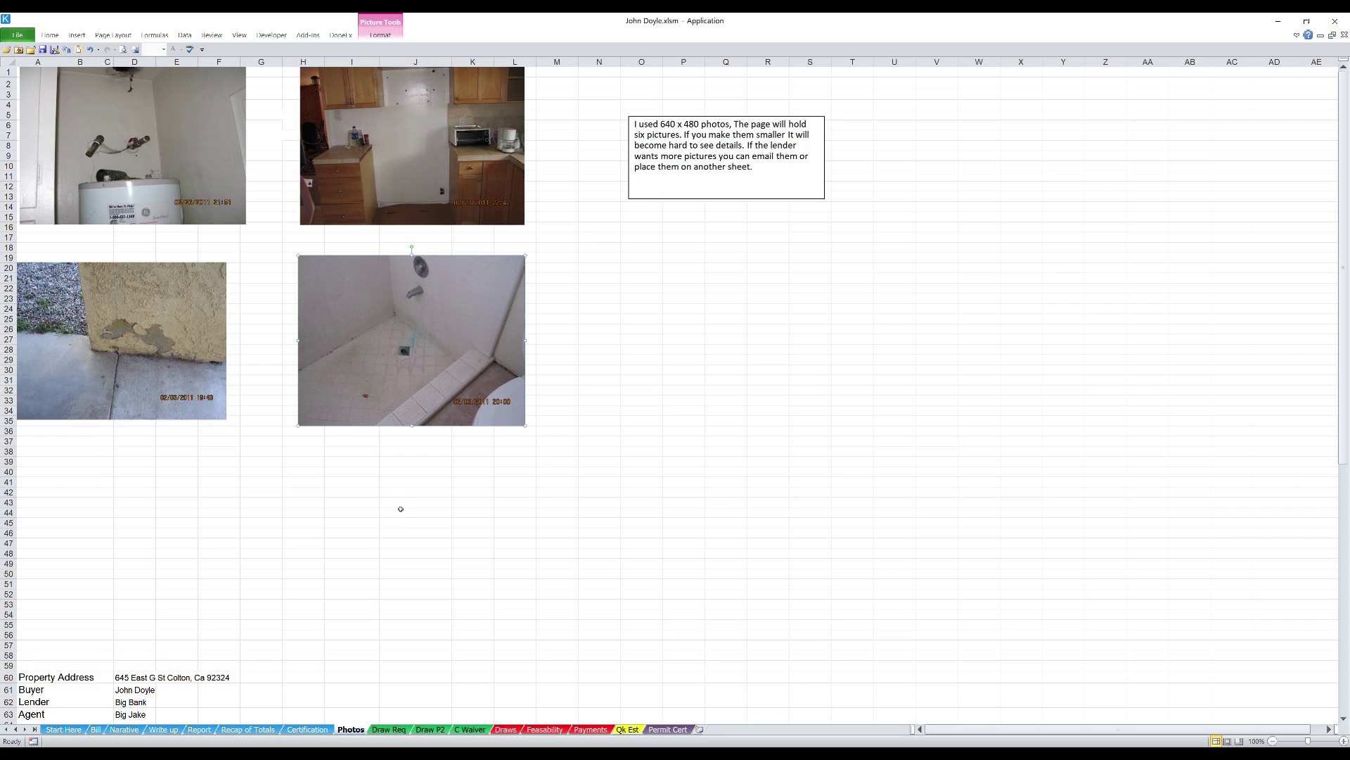
left_click(385, 729)
scroll(580, 341, "down", 3)
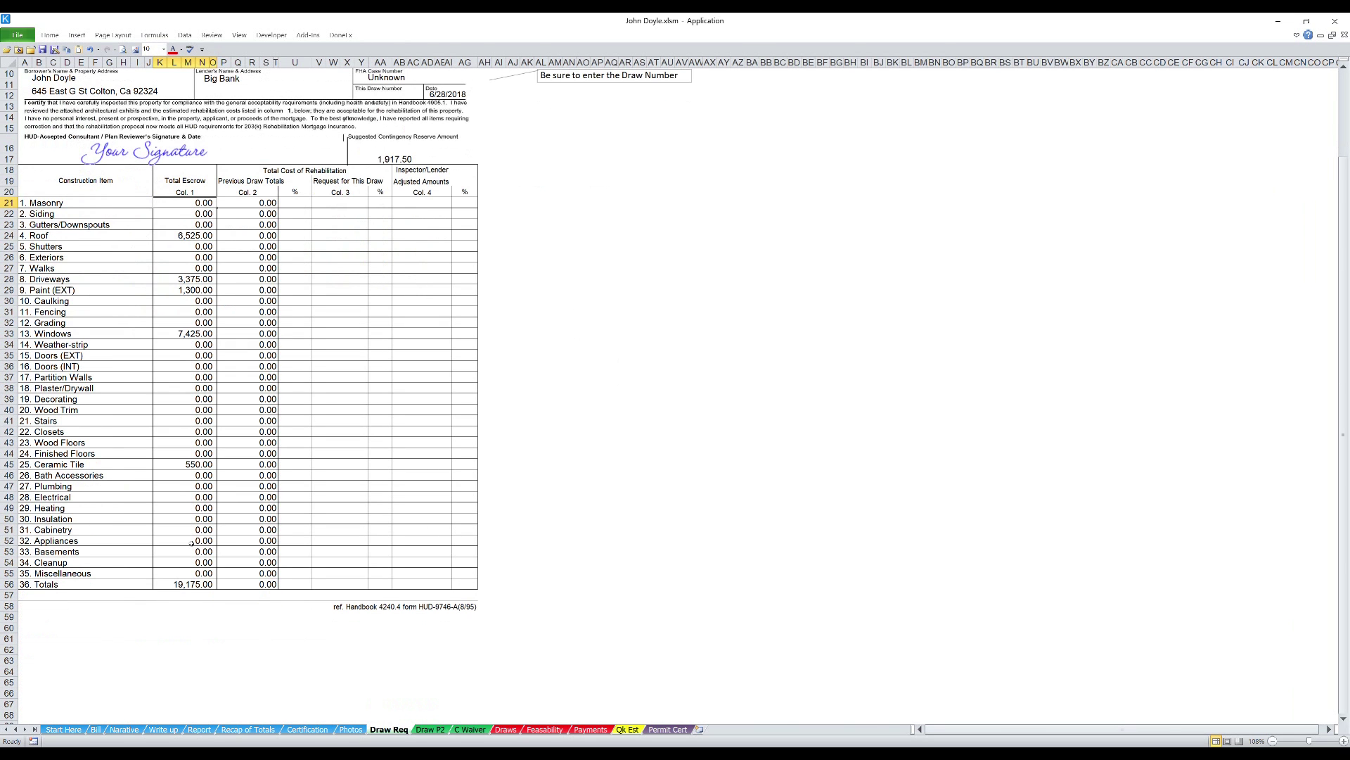
- Return Draw Req to the top and switch to the Draw P2 sheet
scroll(658, 388, "up", 3)
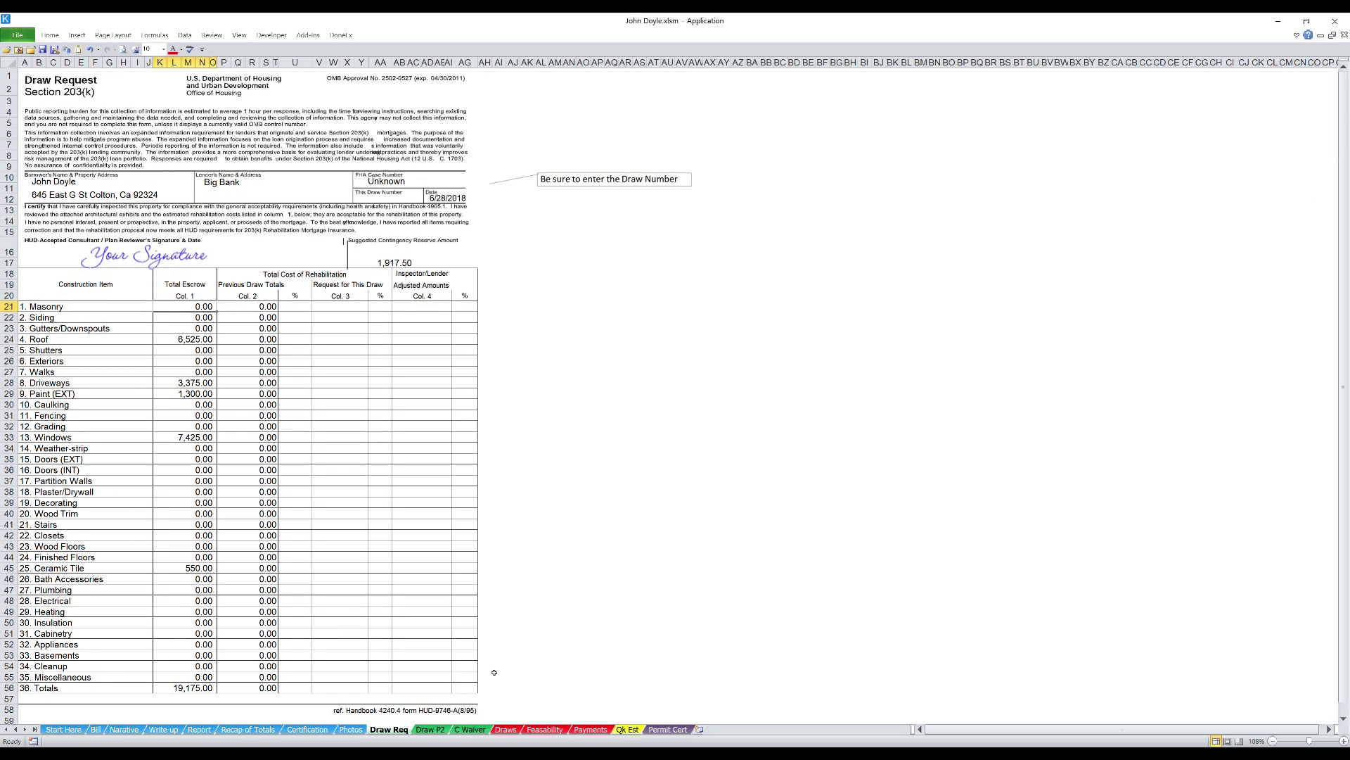
left_click(430, 730)
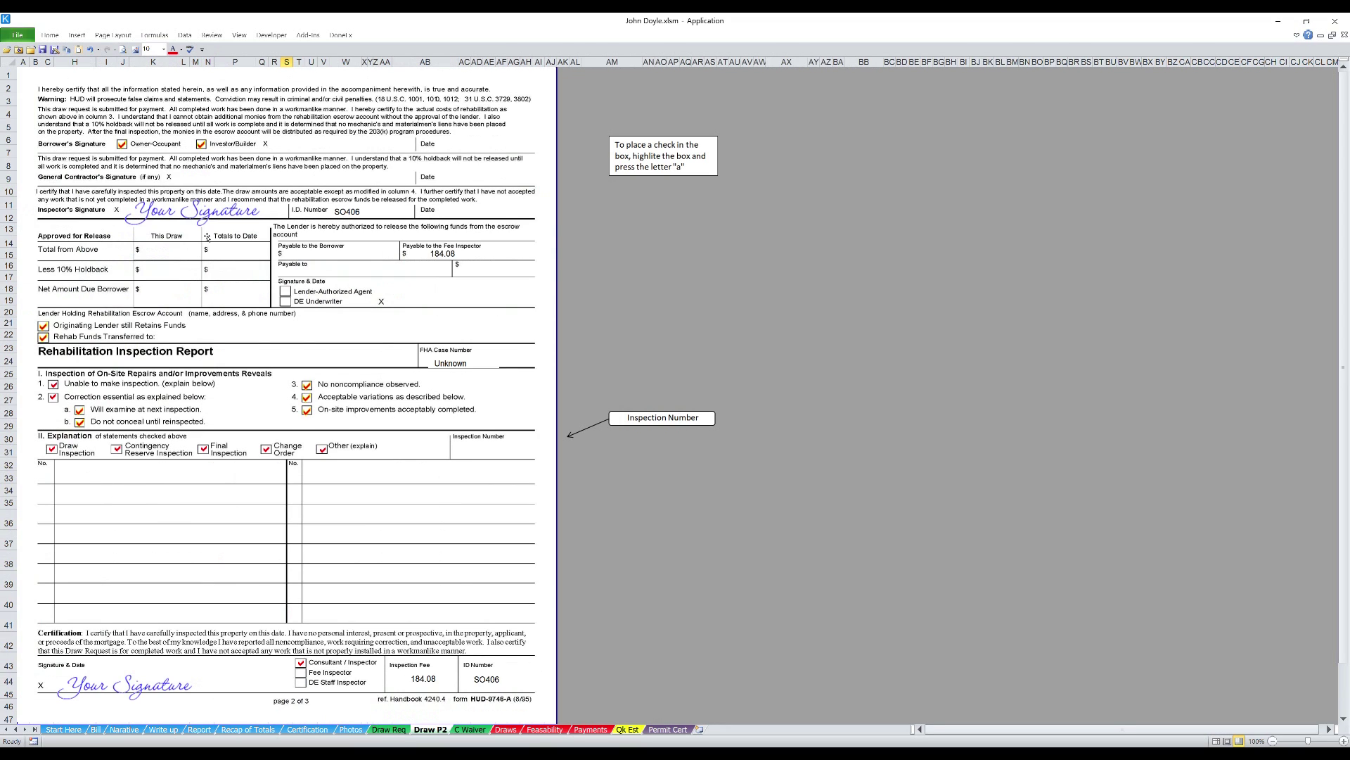
- Move the blue inspector signature off the form into the grey area and paste the red signature
left_click(610, 264)
left_click_drag(194, 215, 857, 239)
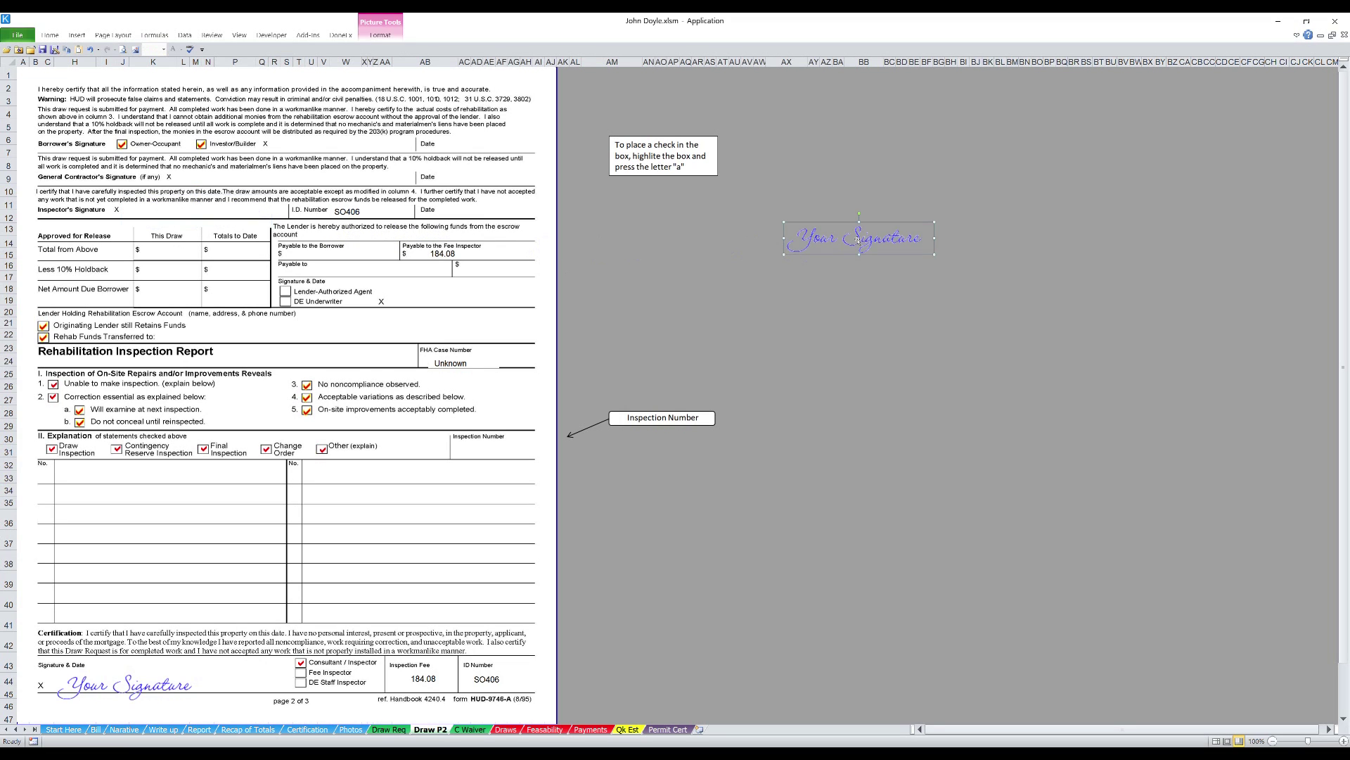
left_click(633, 253)
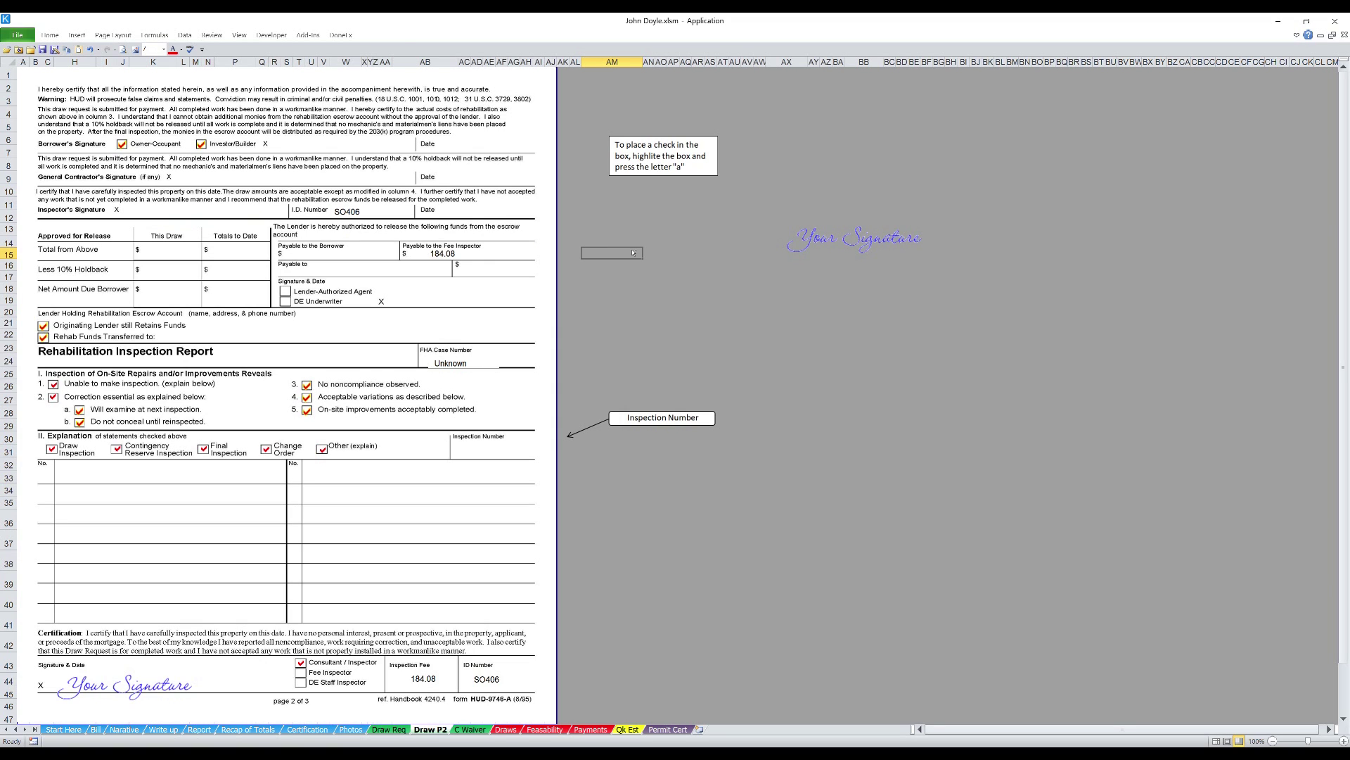
key("ctrl+v")
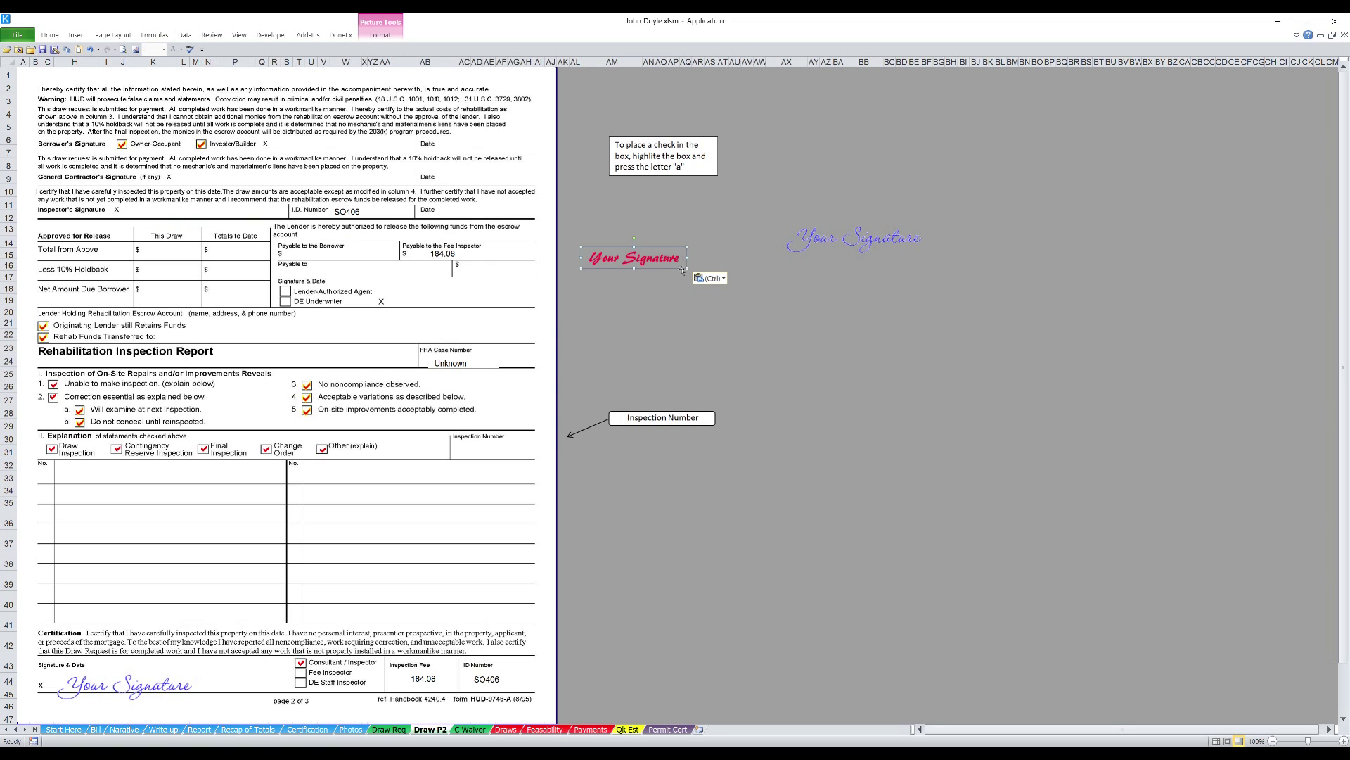
- Place the red signature on the Inspector's Signature line, then go to the C Waiver sheet
mouse_move(676, 275)
left_mouse_down()
mouse_move(450, 264)
mouse_move(246, 230)
left_mouse_up()
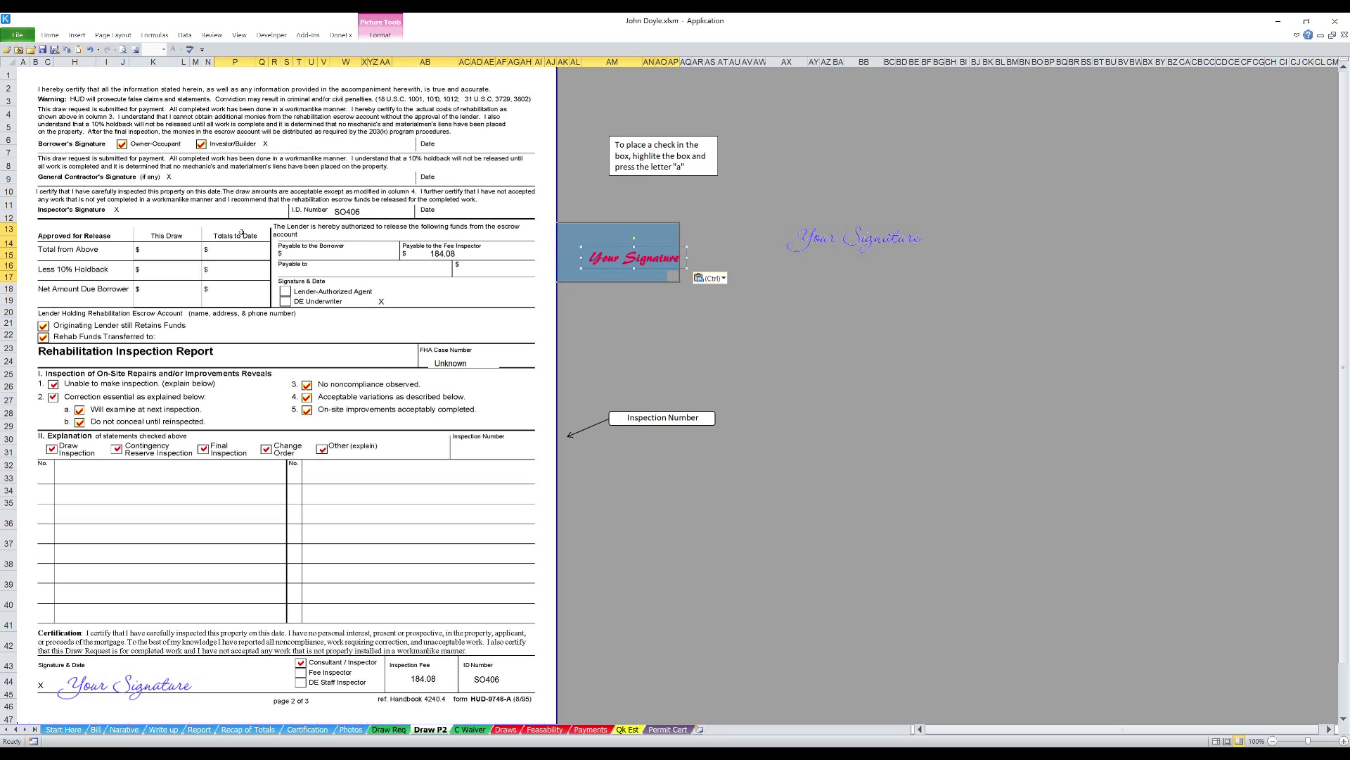
left_click(617, 269)
mouse_move(616, 270)
left_mouse_down()
mouse_move(237, 218)
mouse_move(172, 223)
left_mouse_up()
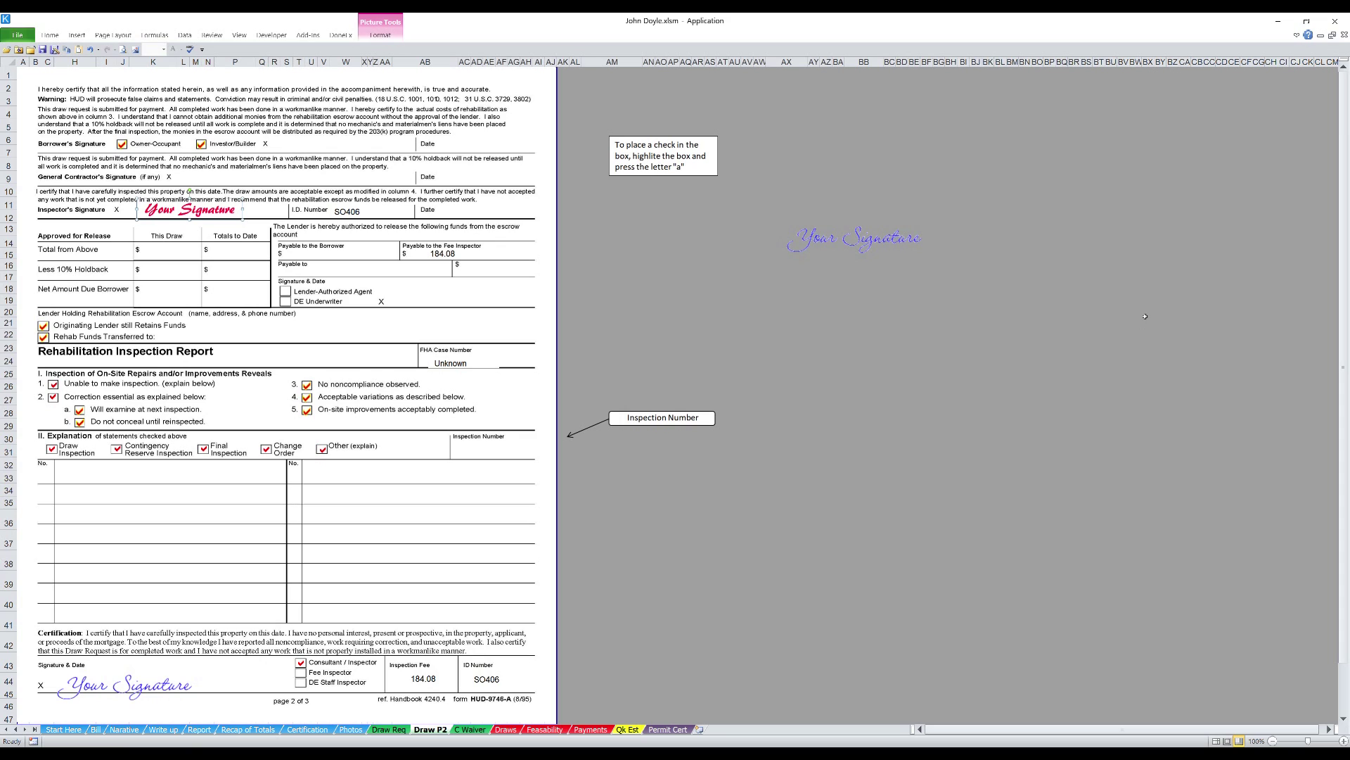
left_click(782, 538)
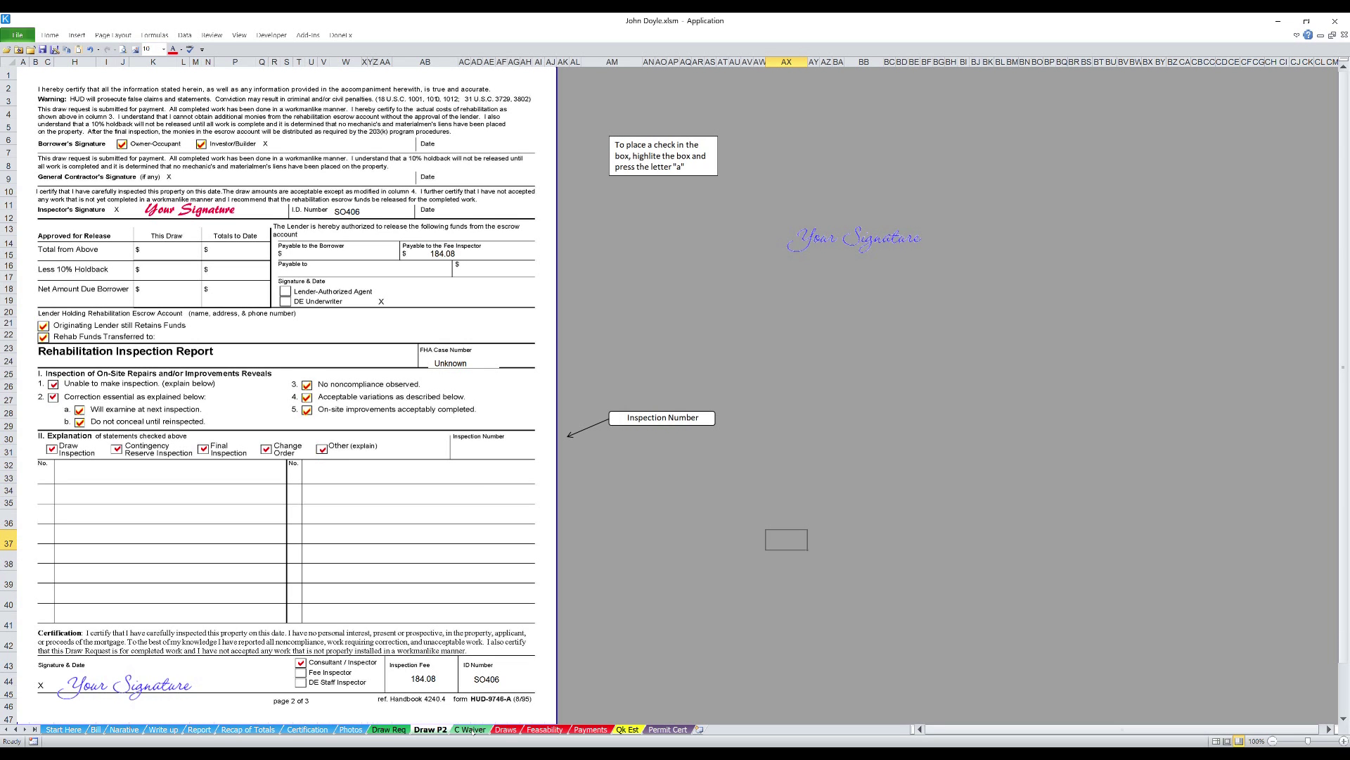
left_click(473, 730)
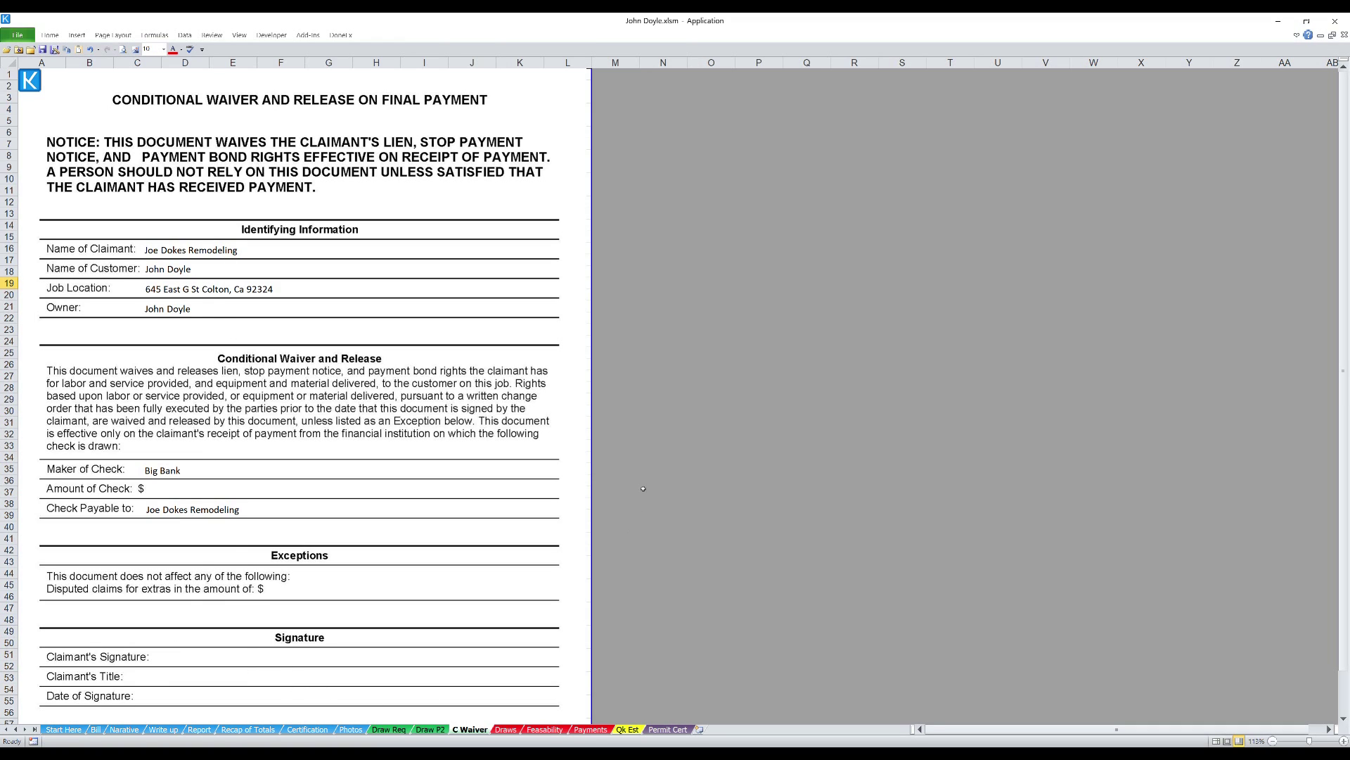
- Switch to the Draws sheet showing the 19,175.00 beginning balances
left_click(506, 729)
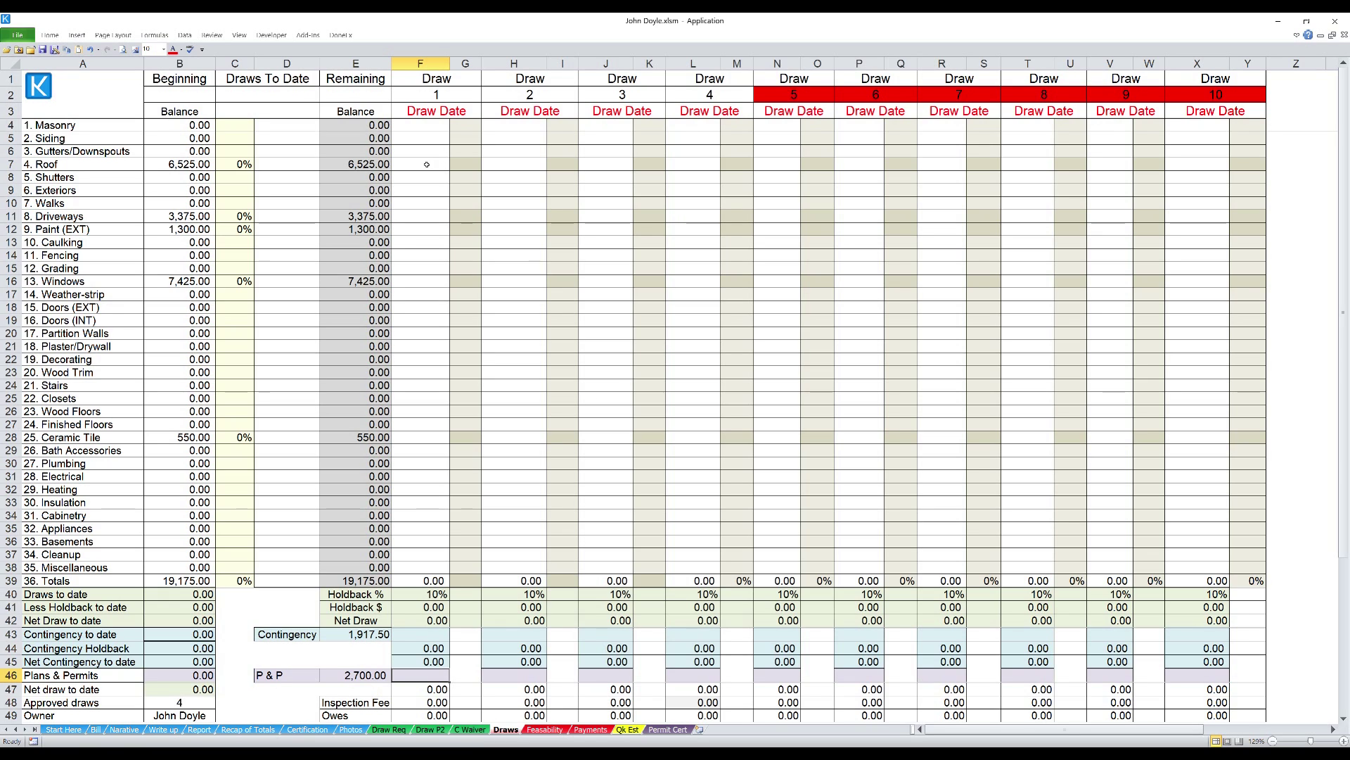
- Enter 6/28/18 as the draw 1 date
left_click(425, 111)
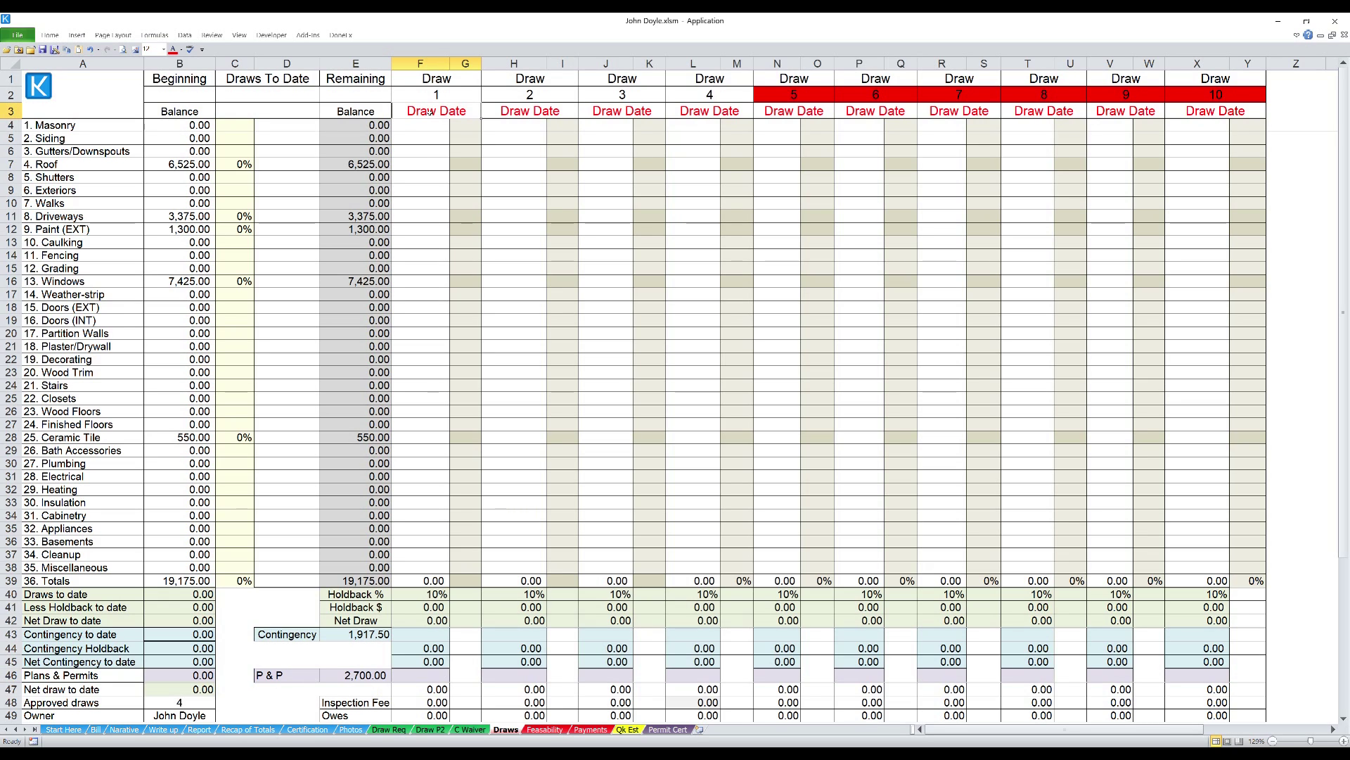
type("6/")
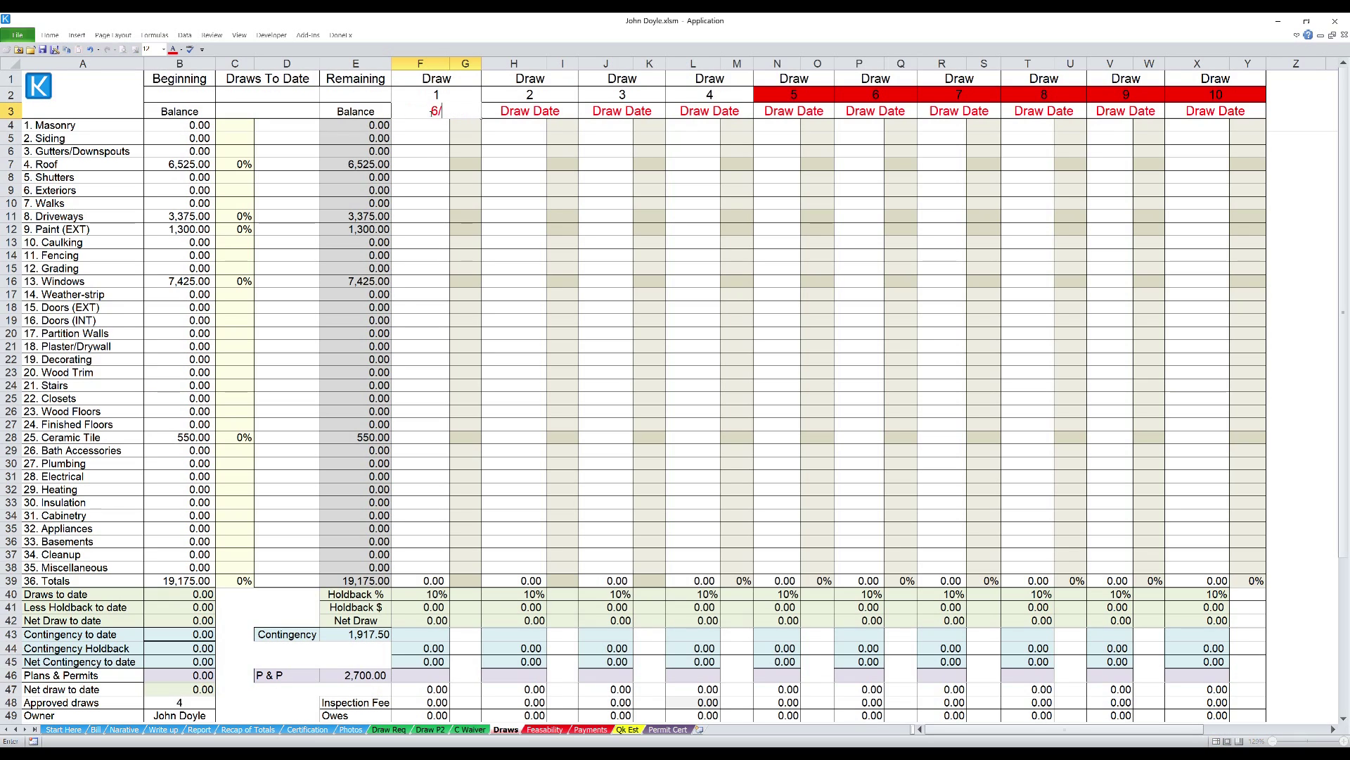
type("28/18")
key("Return")
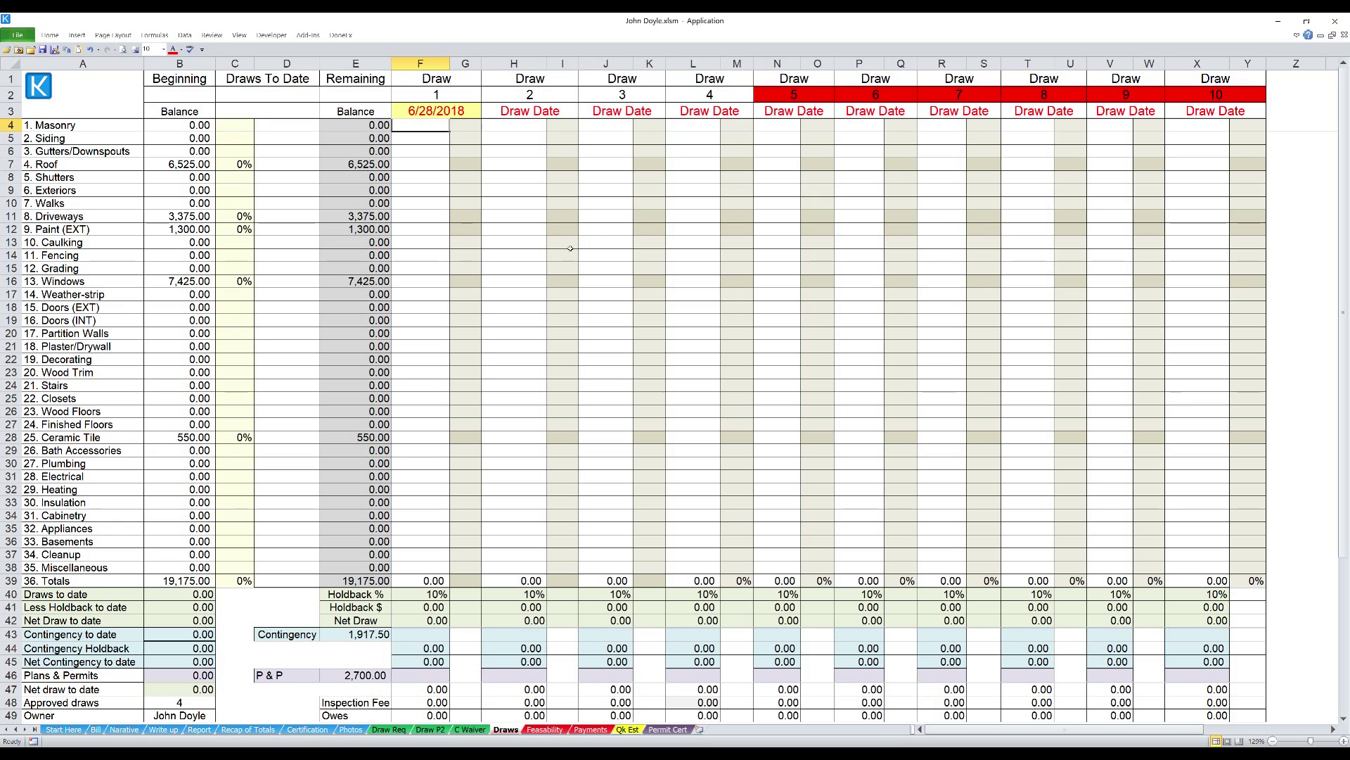
- Enter draw 1 payments: Roof 3,000, Driveways 1,200 and Windows 3,500
left_click(432, 166)
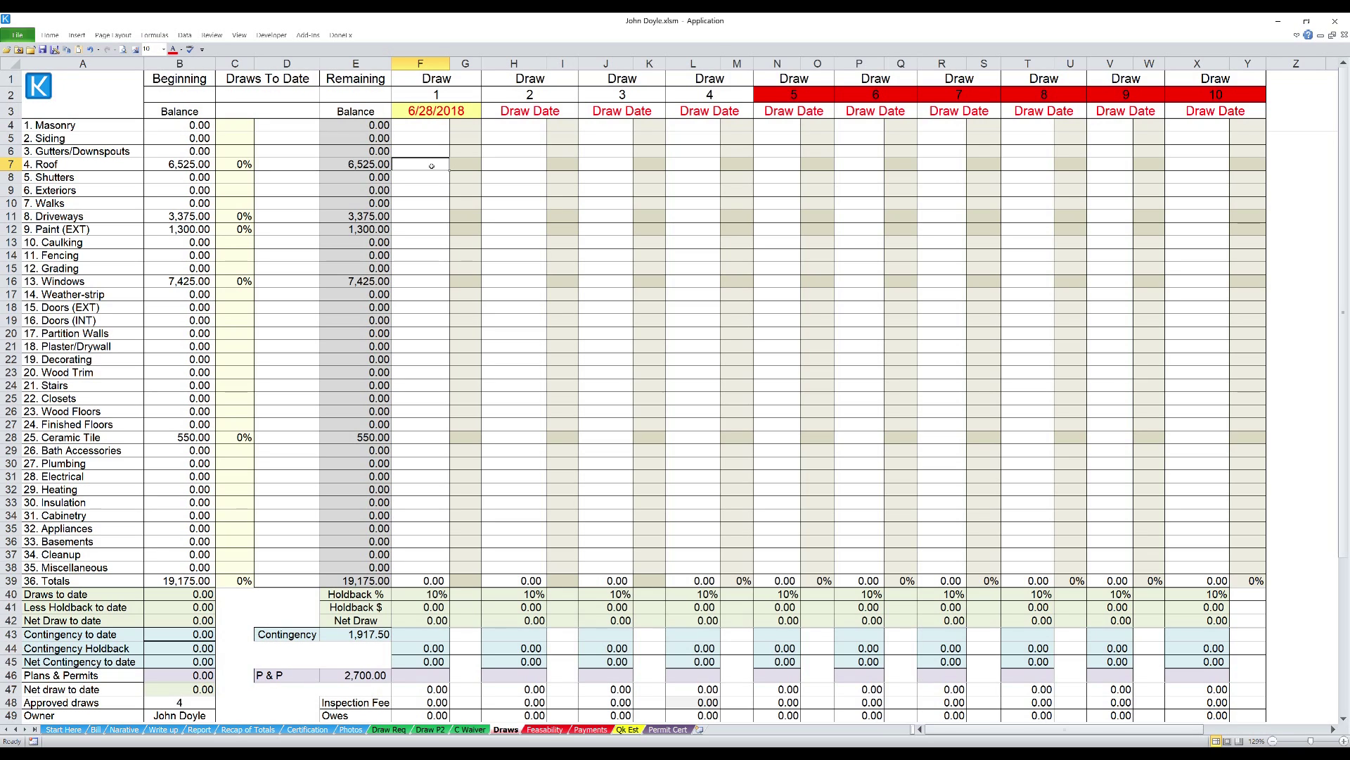
type("3000")
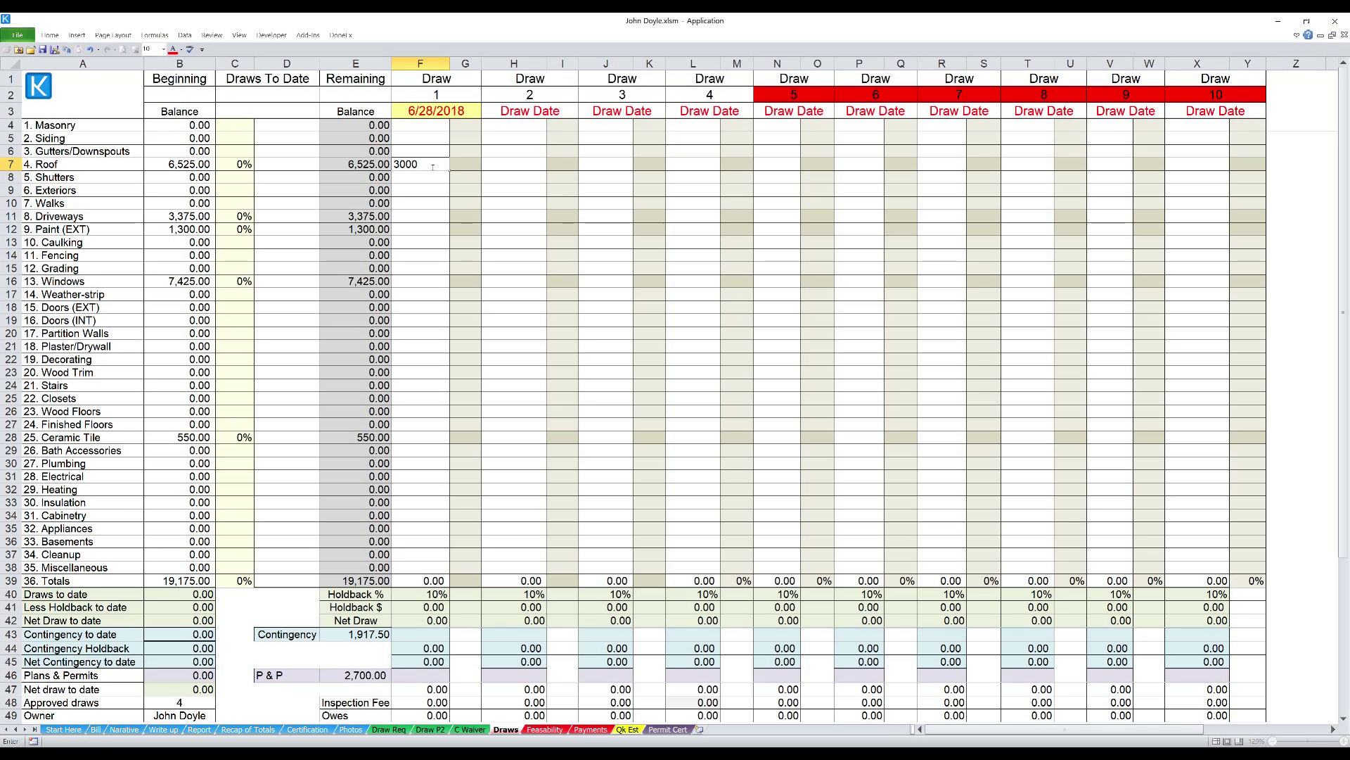
key("Return")
key("Return")
key("Return")
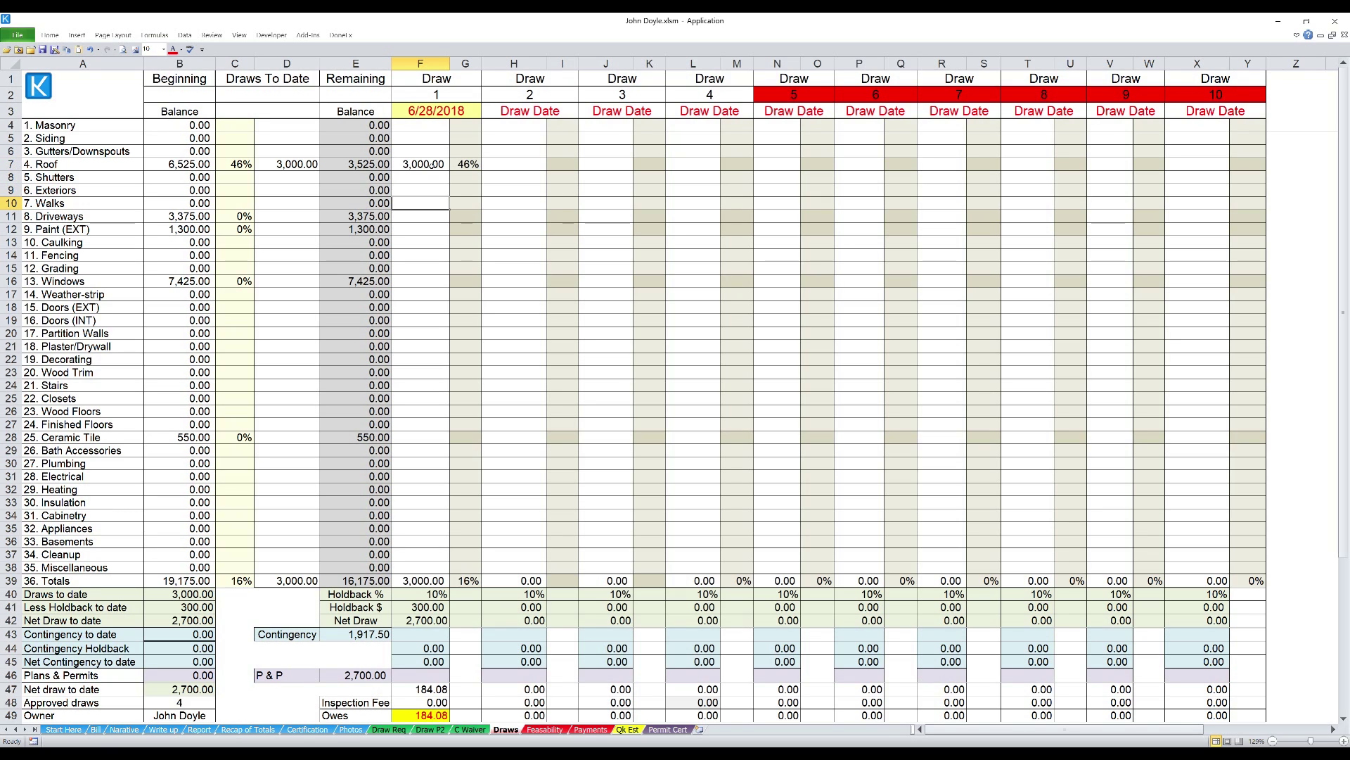
key("Return")
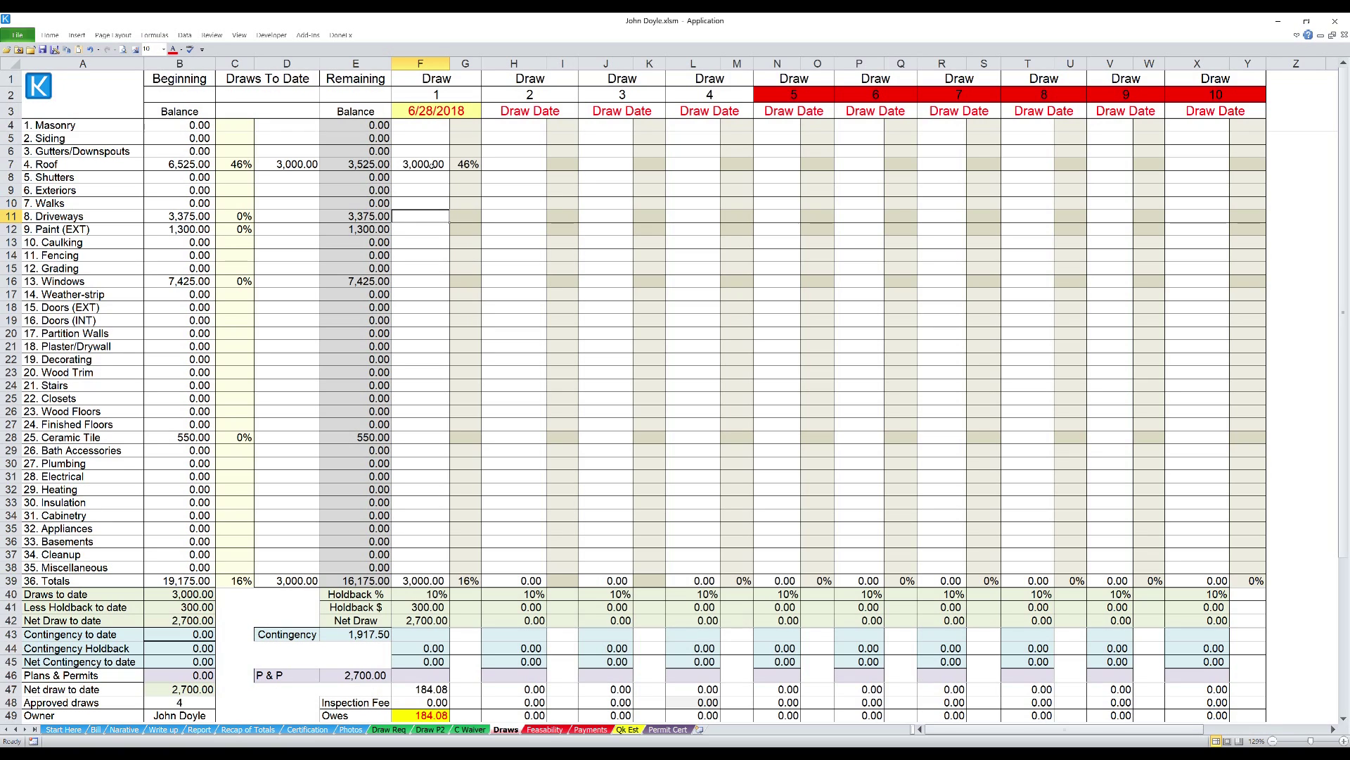
type("1200")
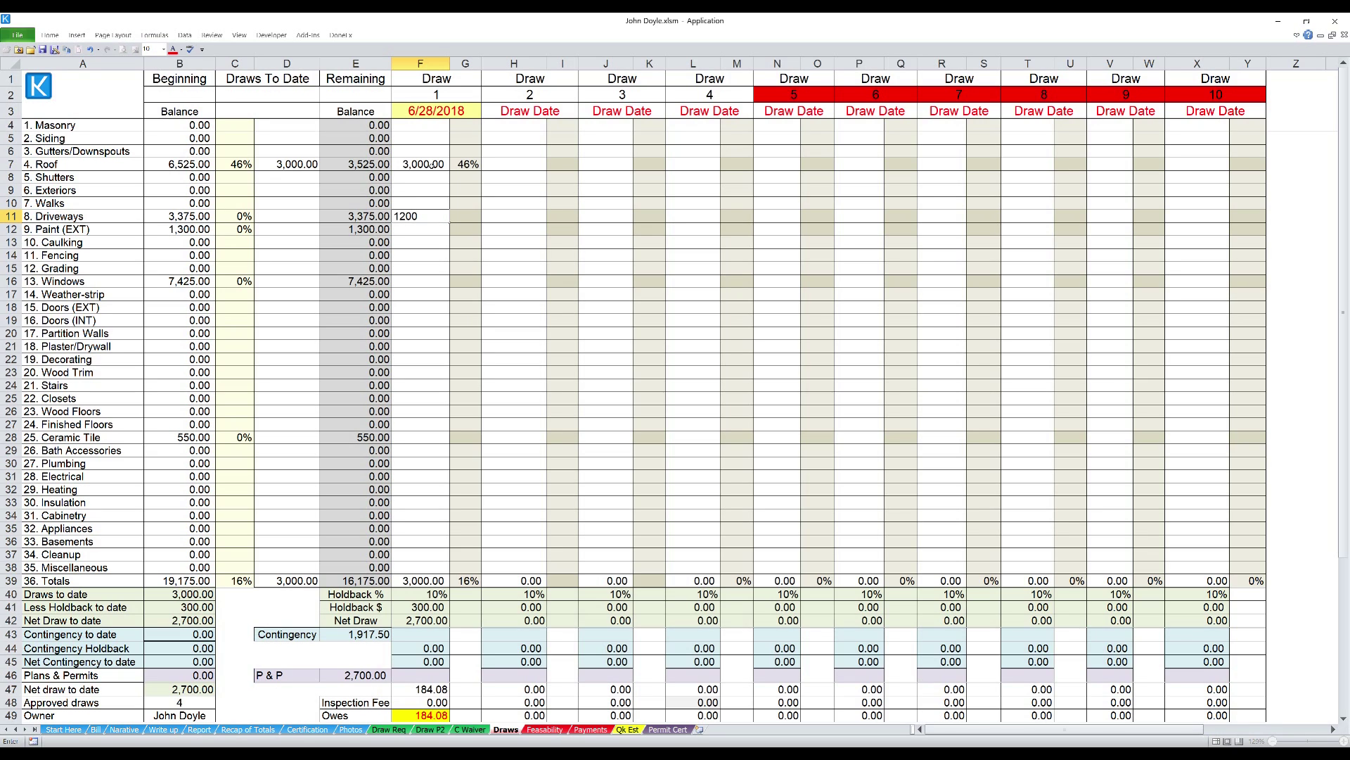
key("Return")
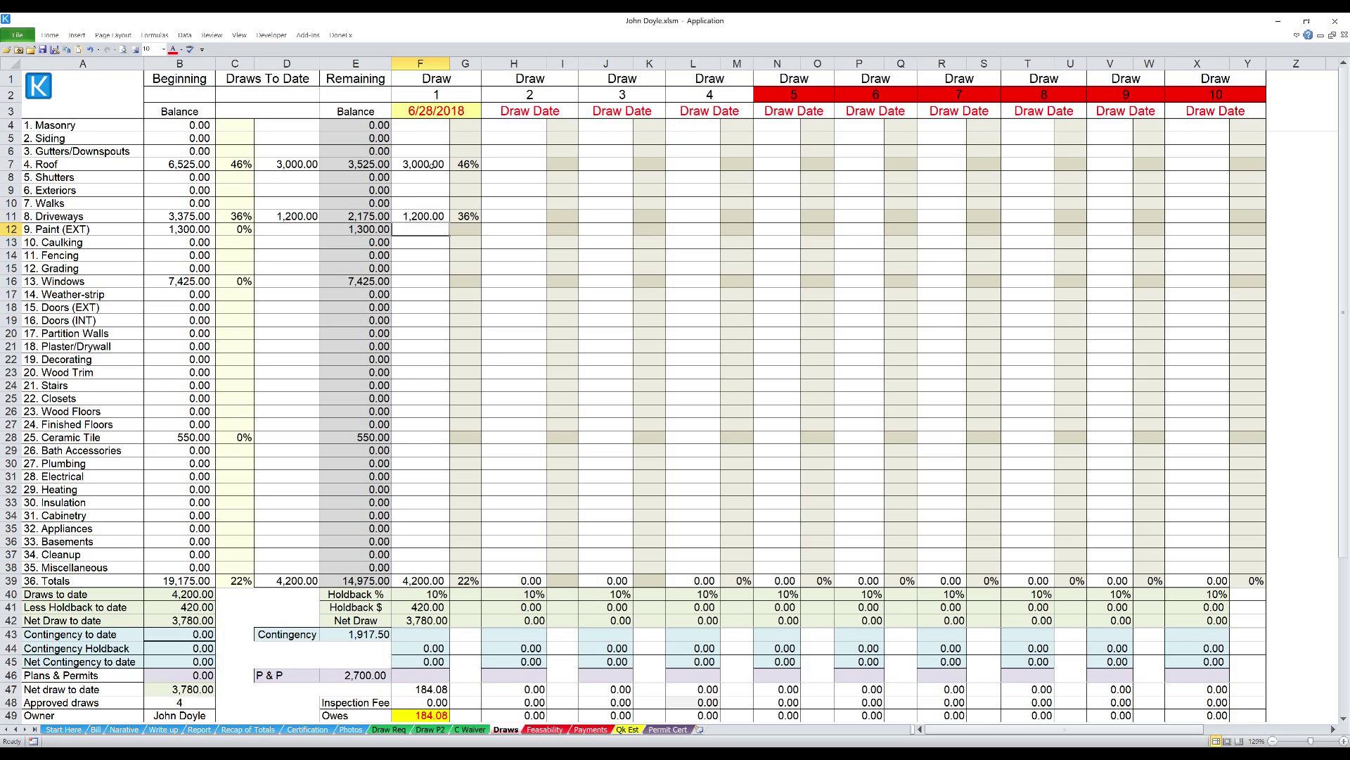
key("Down")
key("Down")
key("Down")
key("Down")
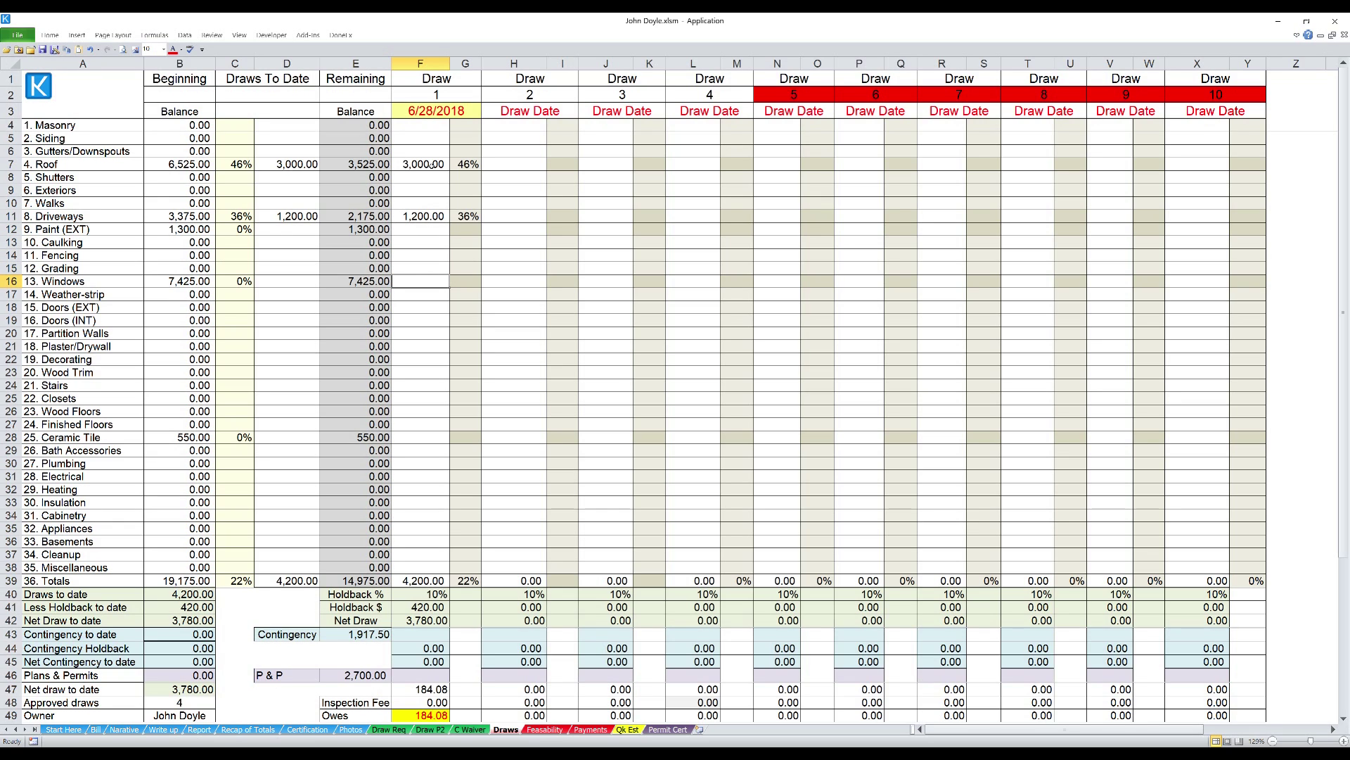
type("3,50")
type("00")
key("Return")
key("Down")
key("Down")
key("Down")
key("Down")
key("Down")
key("Down")
key("Down")
key("Down")
key("Down")
key("Down")
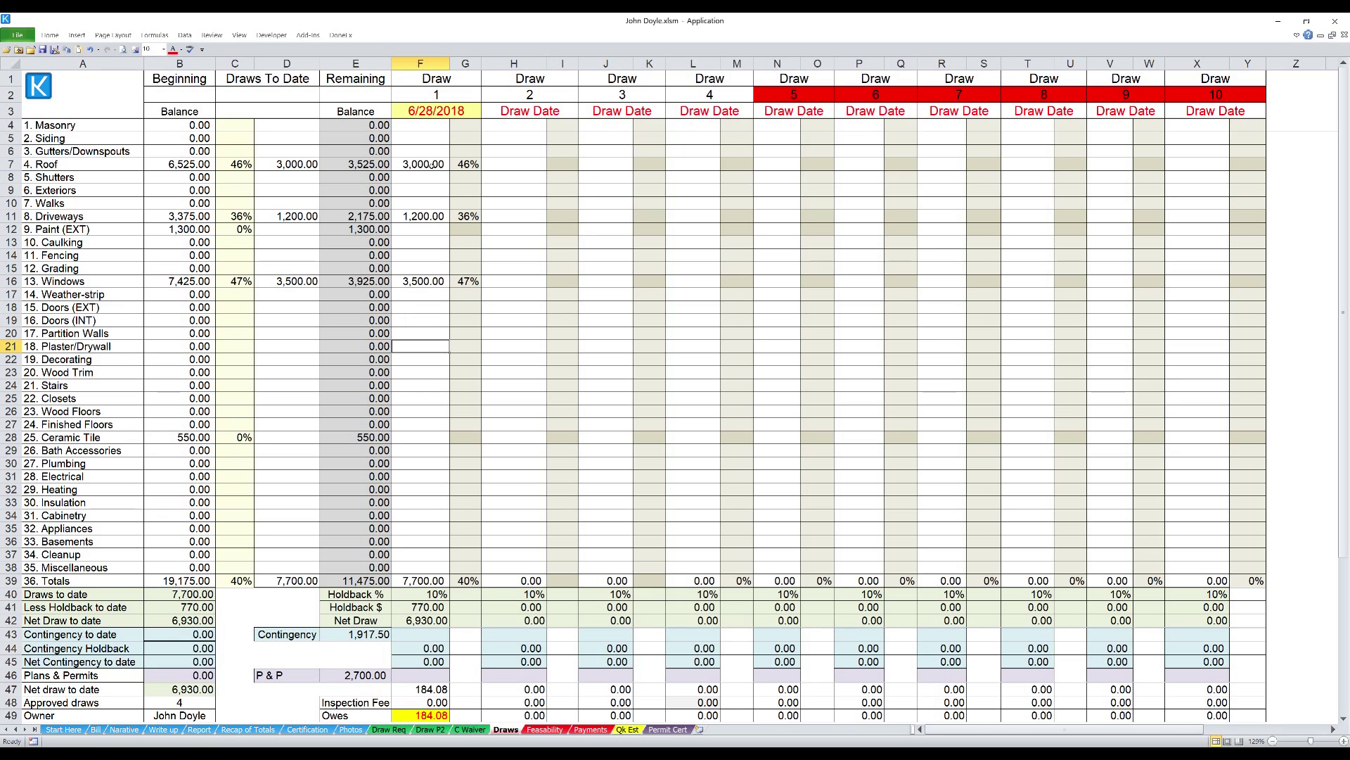
key("Down")
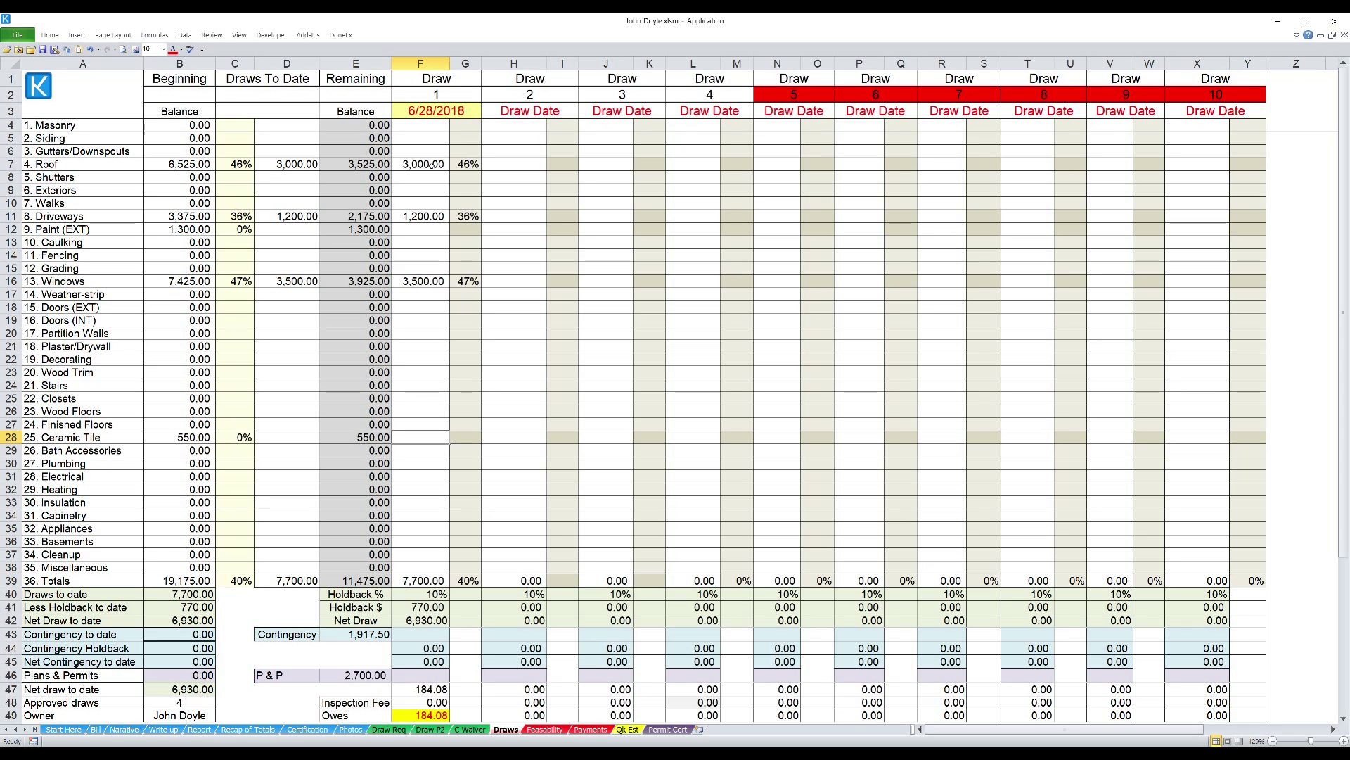
key("Down")
key("Down")
key("Down")
key("Down")
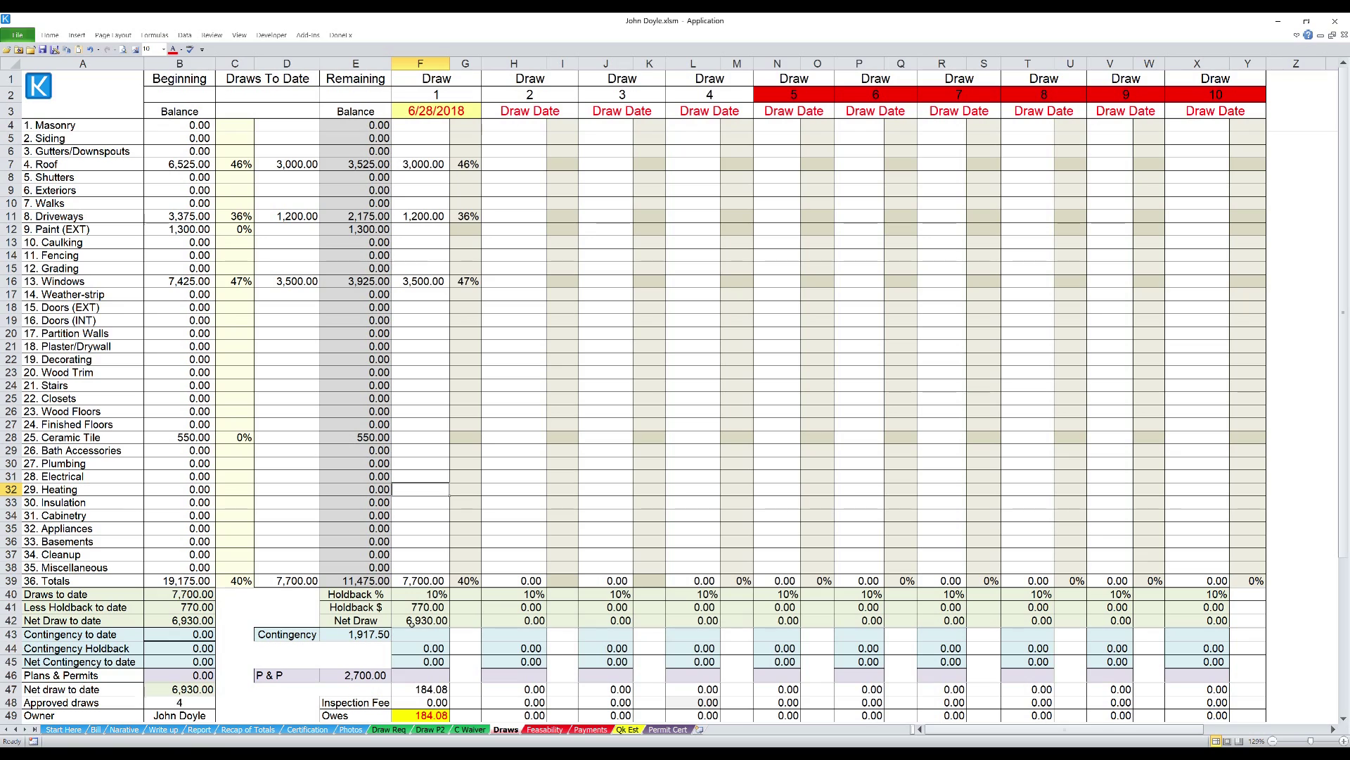
- Set draw 1's Plans & Permits to 2,700, correcting the initial 4,000 entry
left_click(425, 675)
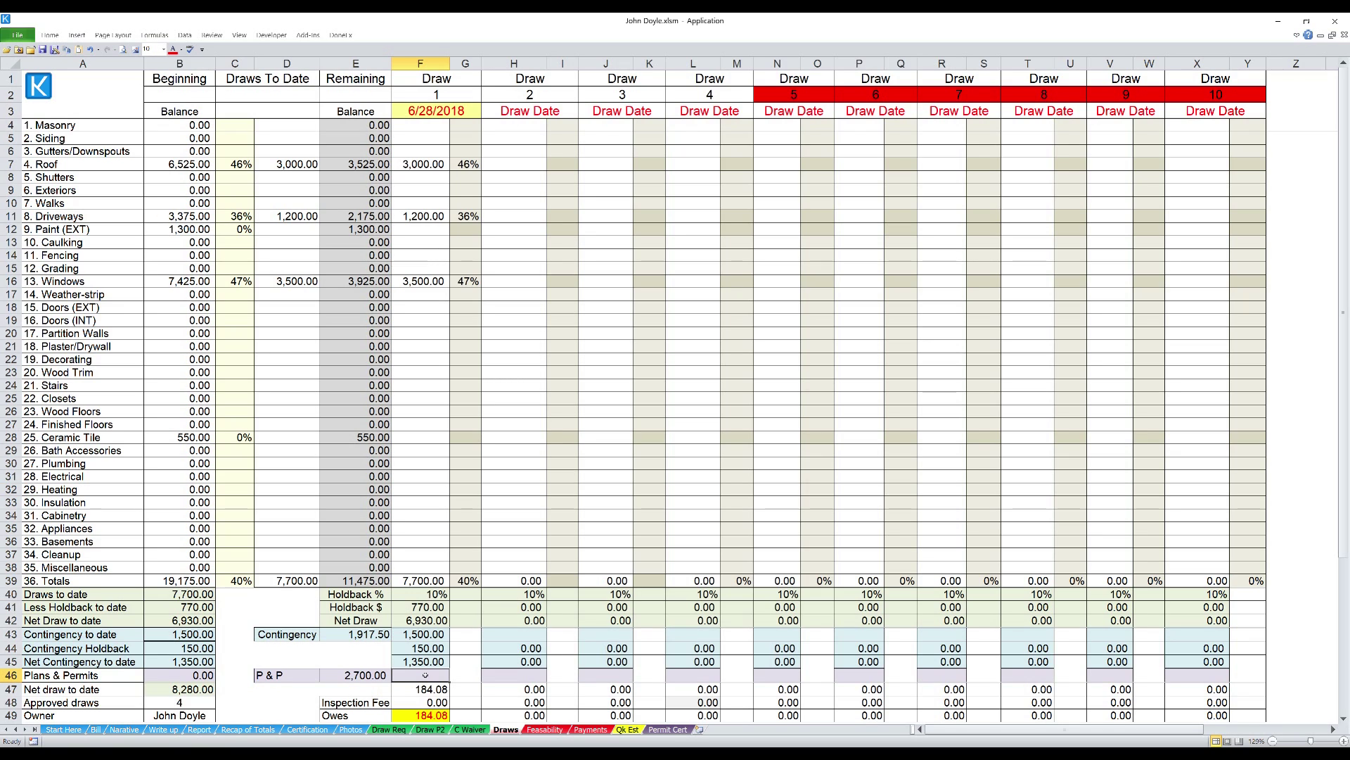
type("4000")
key("Return")
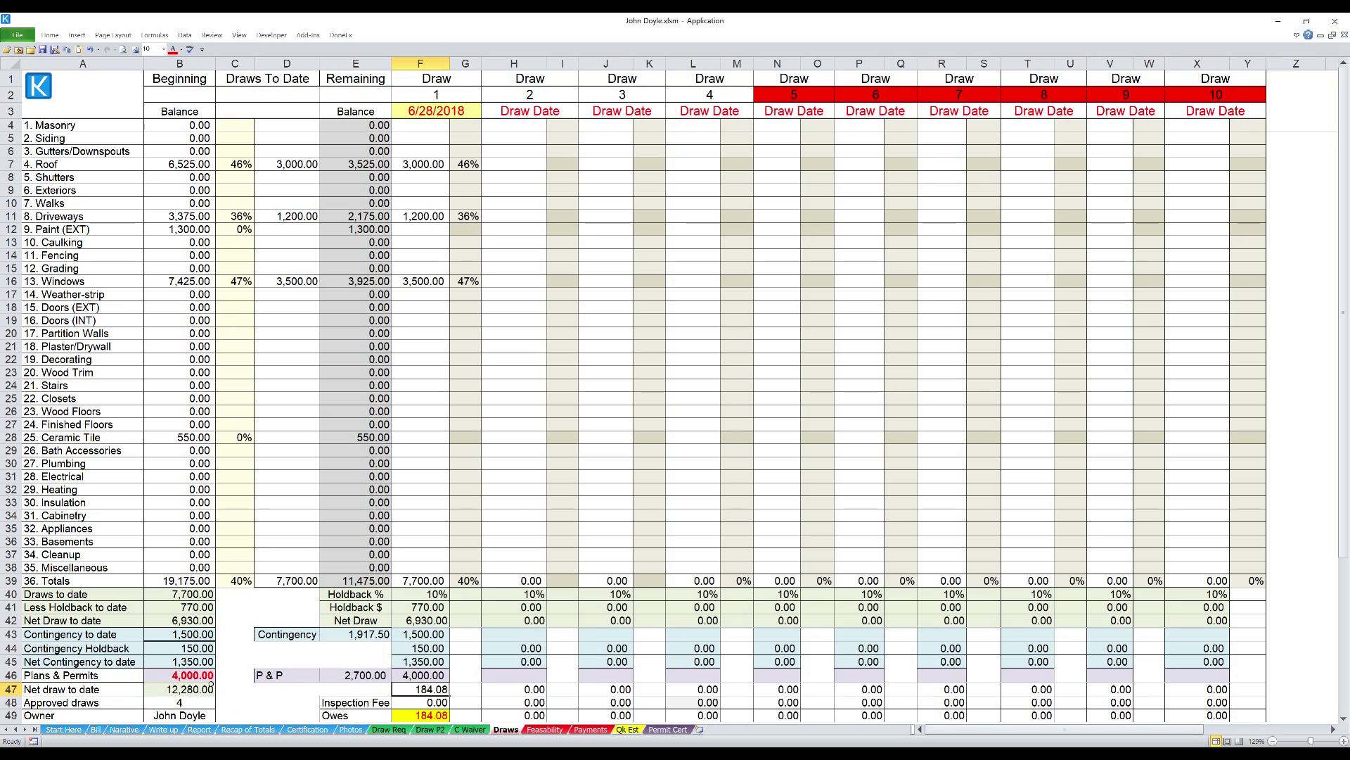
left_click(426, 678)
type("2")
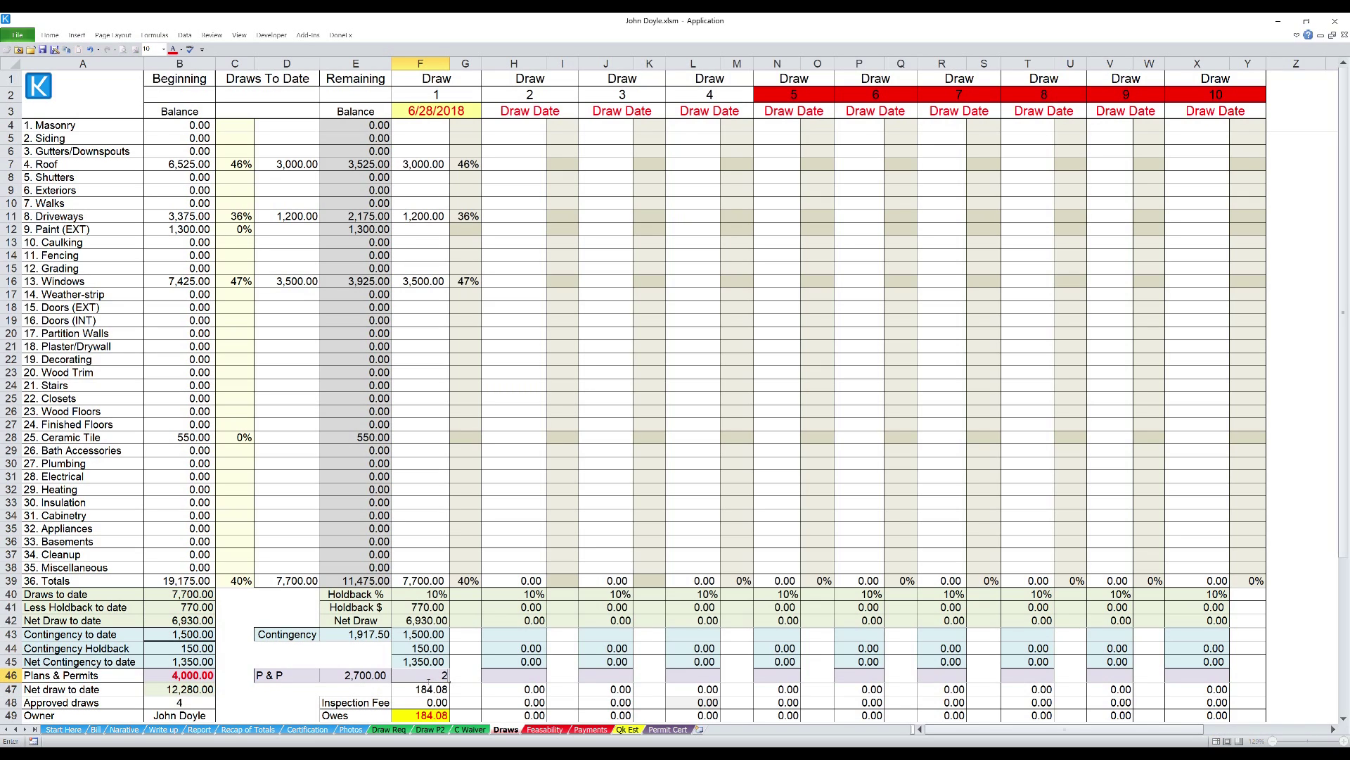
type(",700")
key("Return")
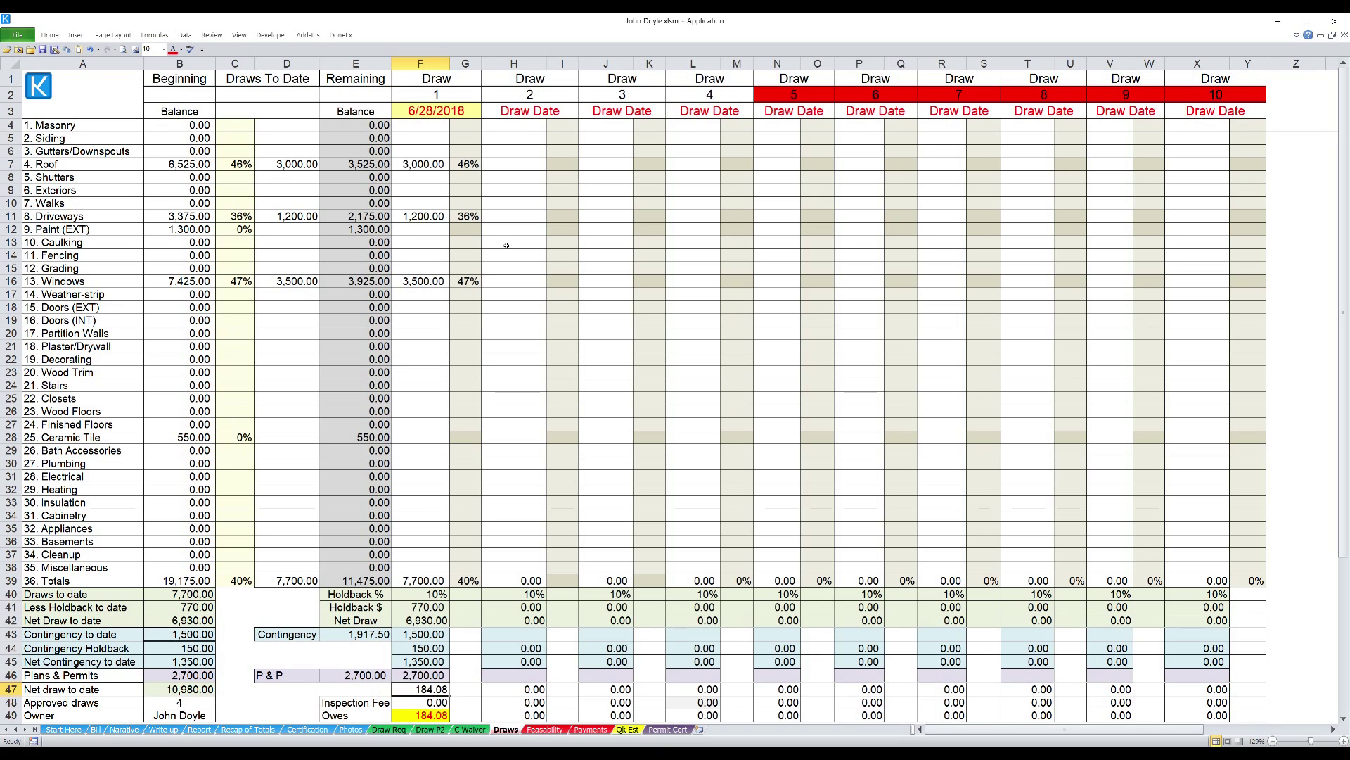
left_click(527, 287)
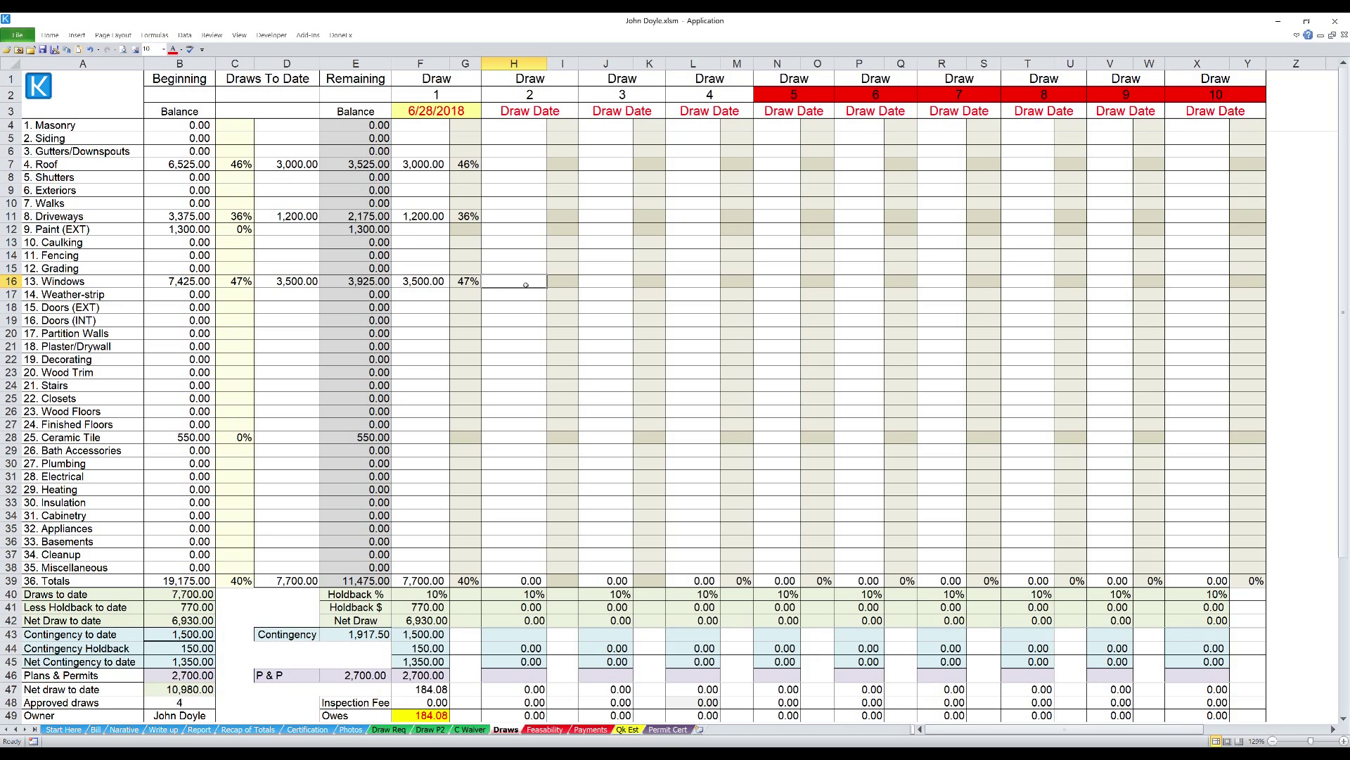
- Enter 3,925 as the draw 2 Windows payment, replacing the over-budget 4,000
type("4000")
key("Return")
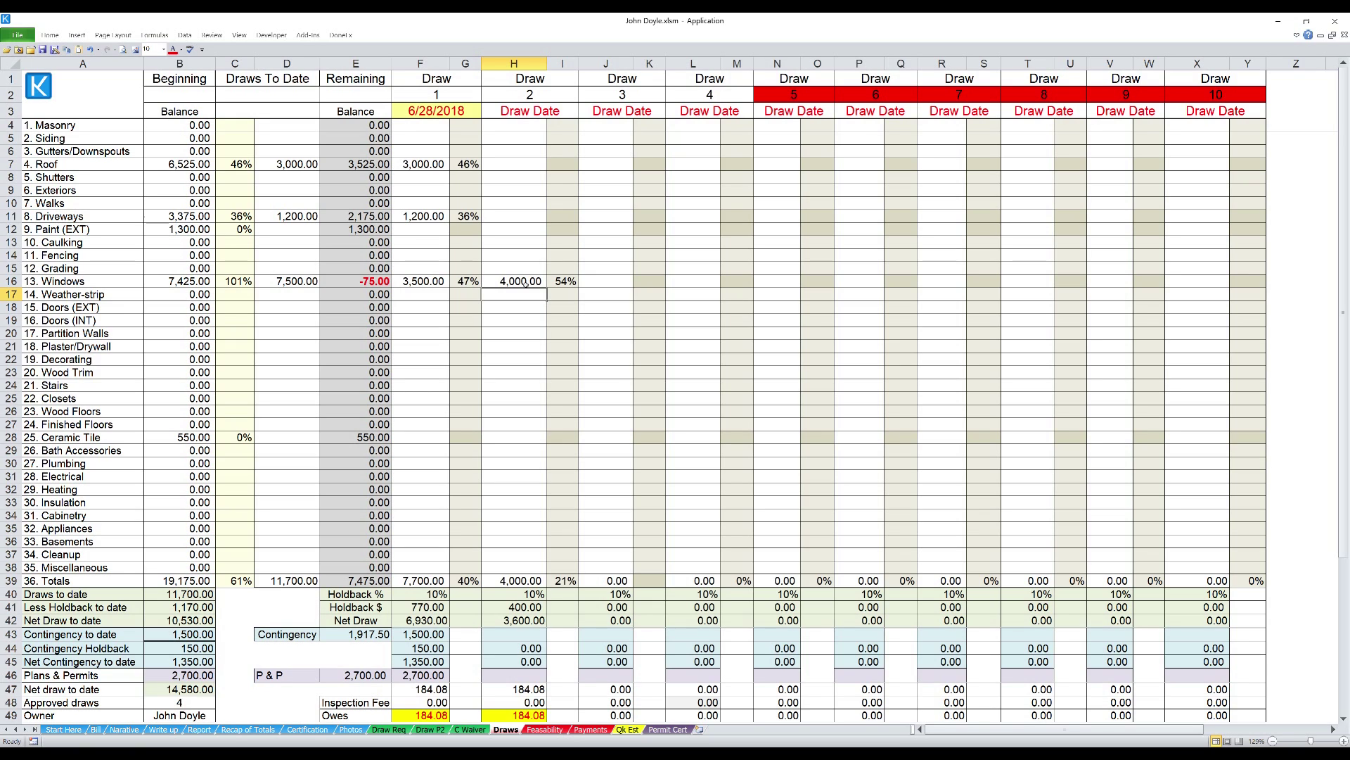
left_click(525, 282)
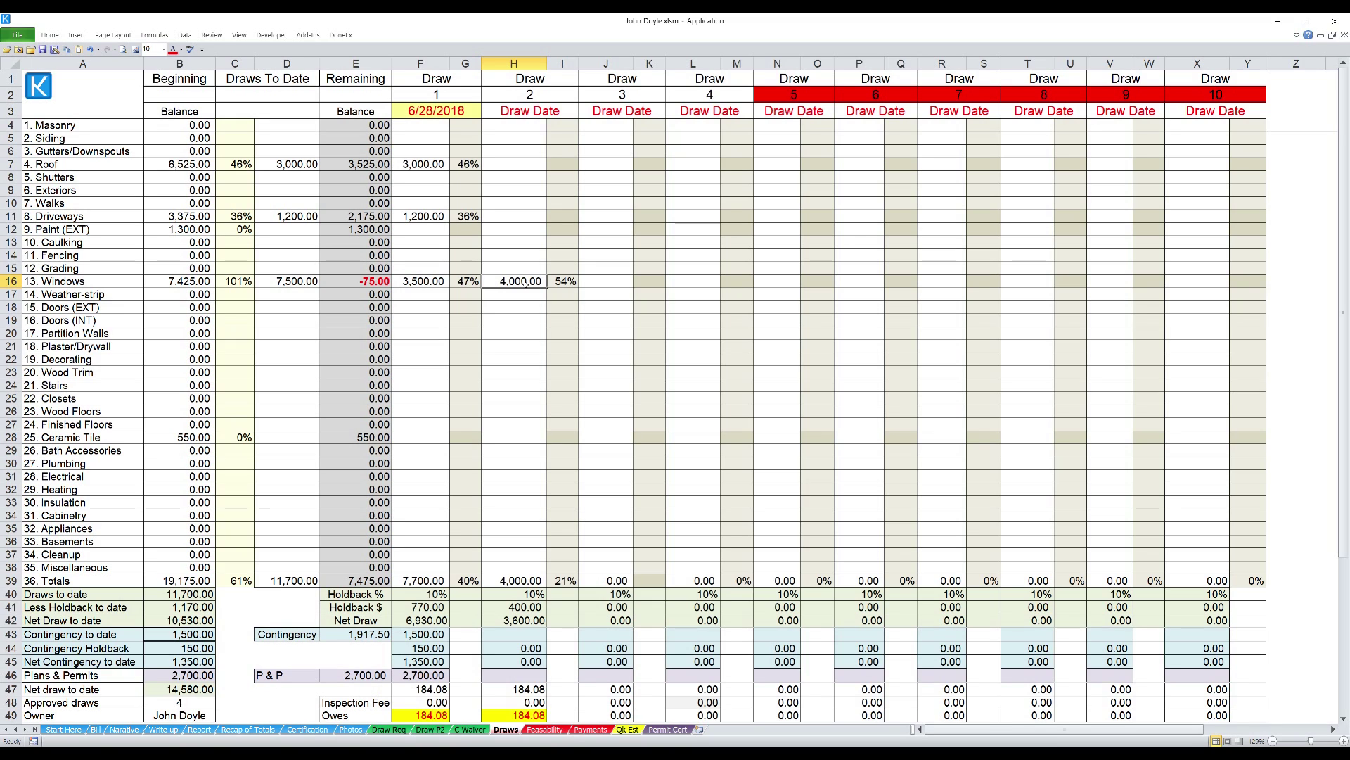
key("Delete")
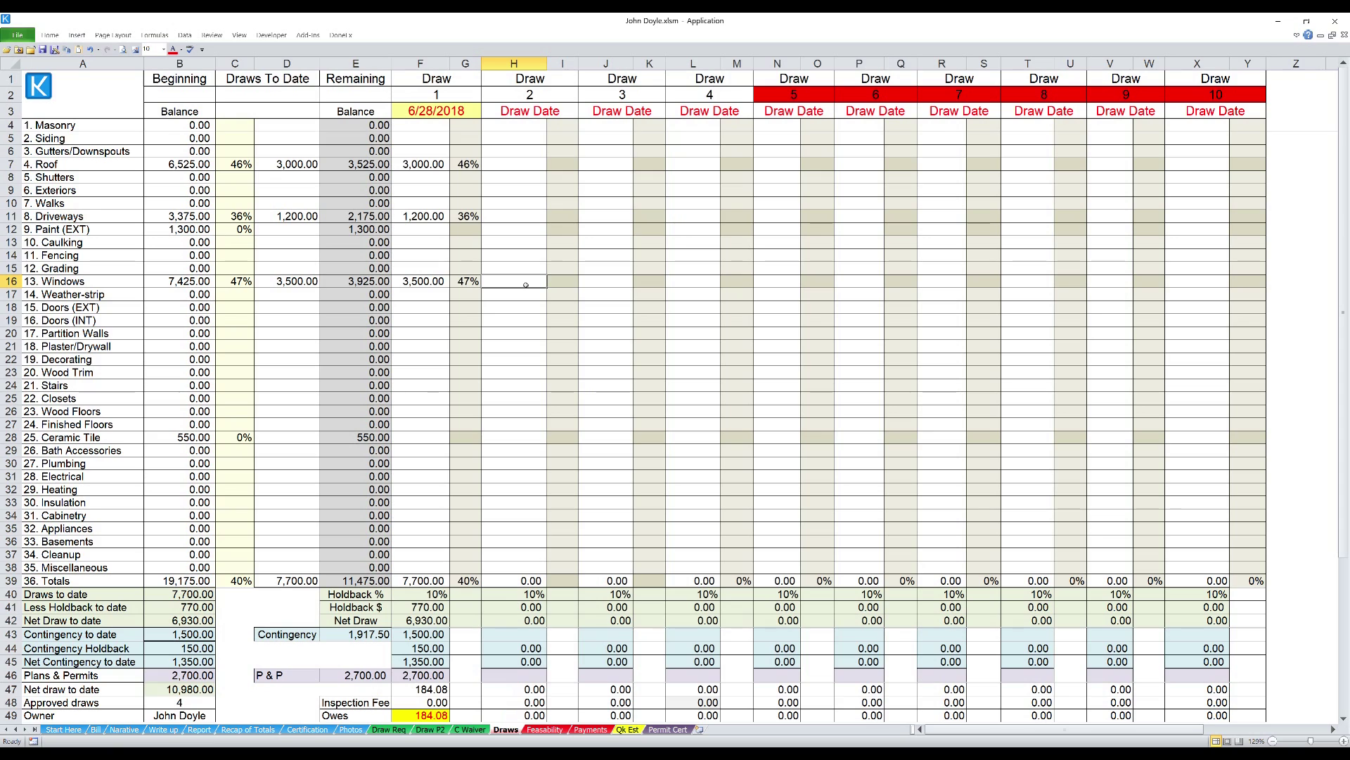
type("3925")
key("Return")
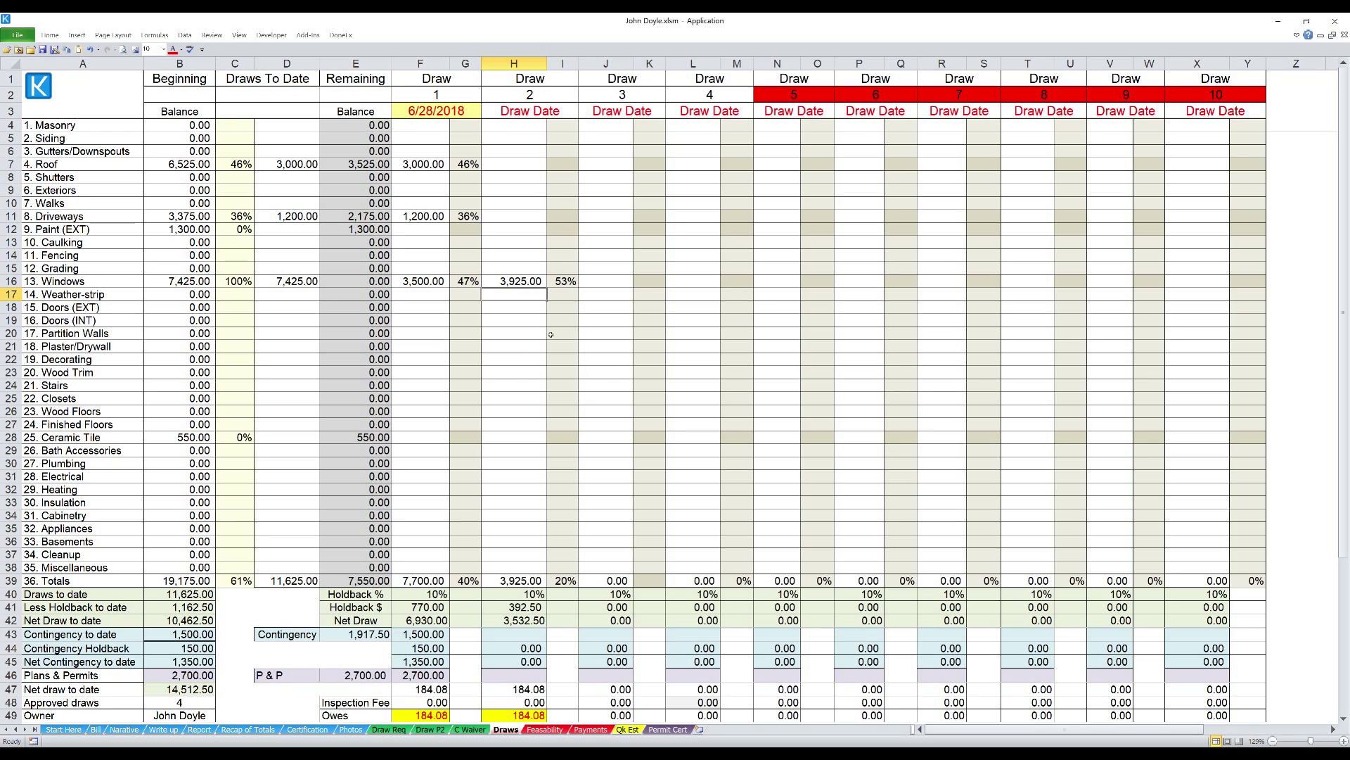
scroll(503, 462, "down", 3)
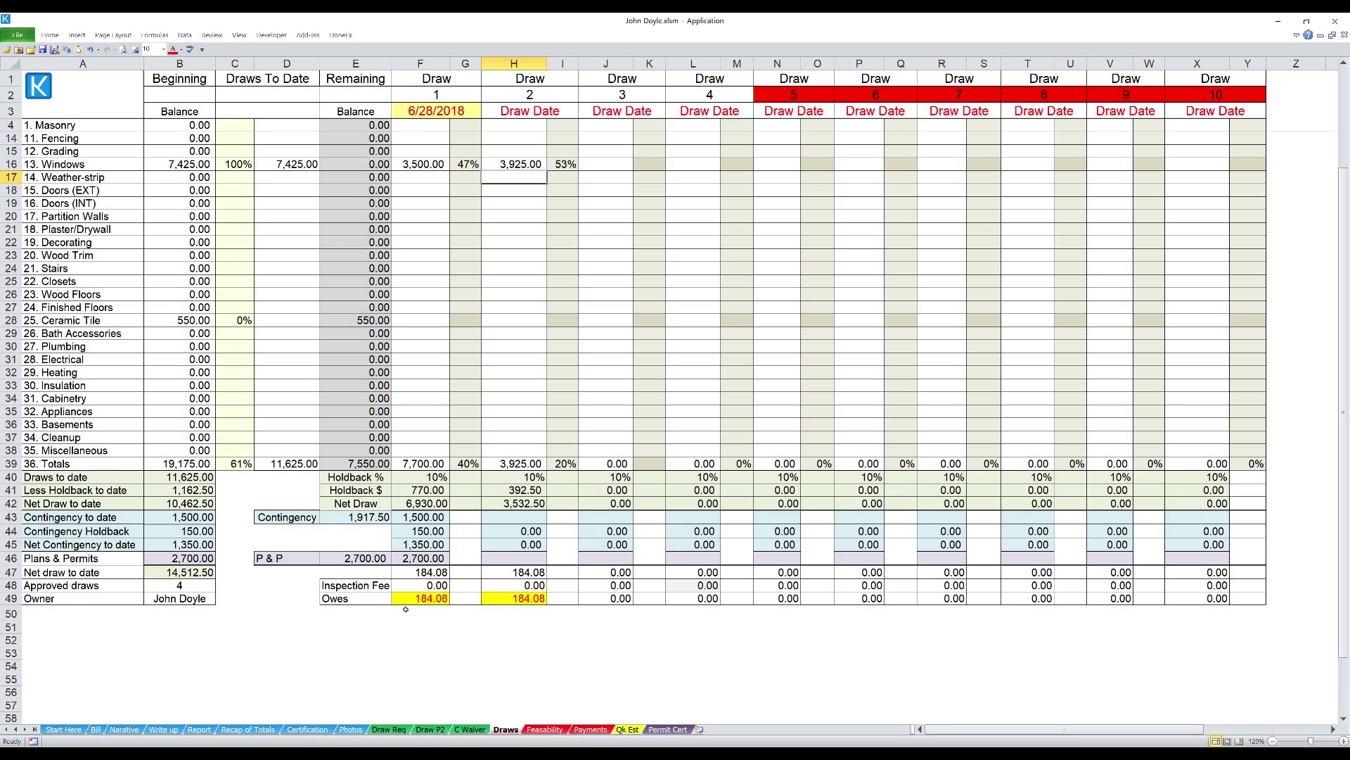
left_click(384, 732)
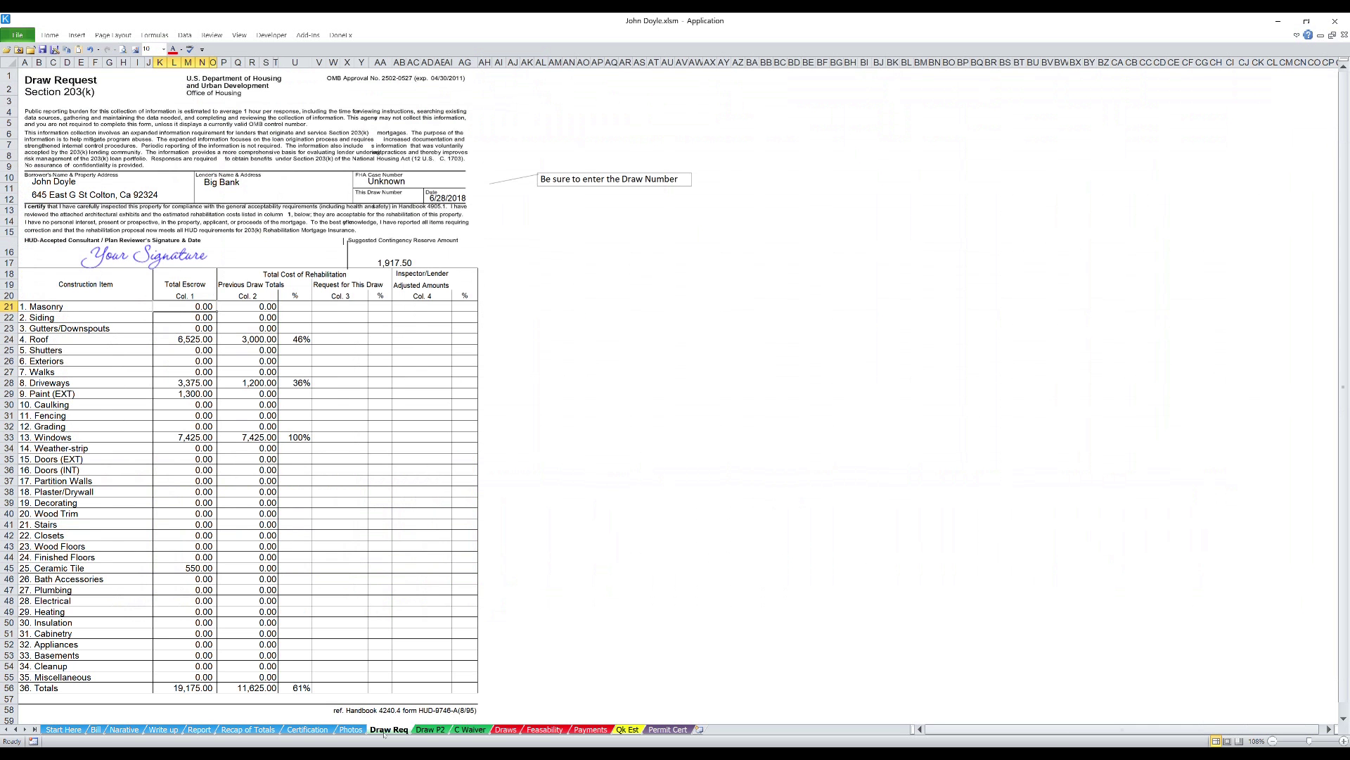
left_click(430, 730)
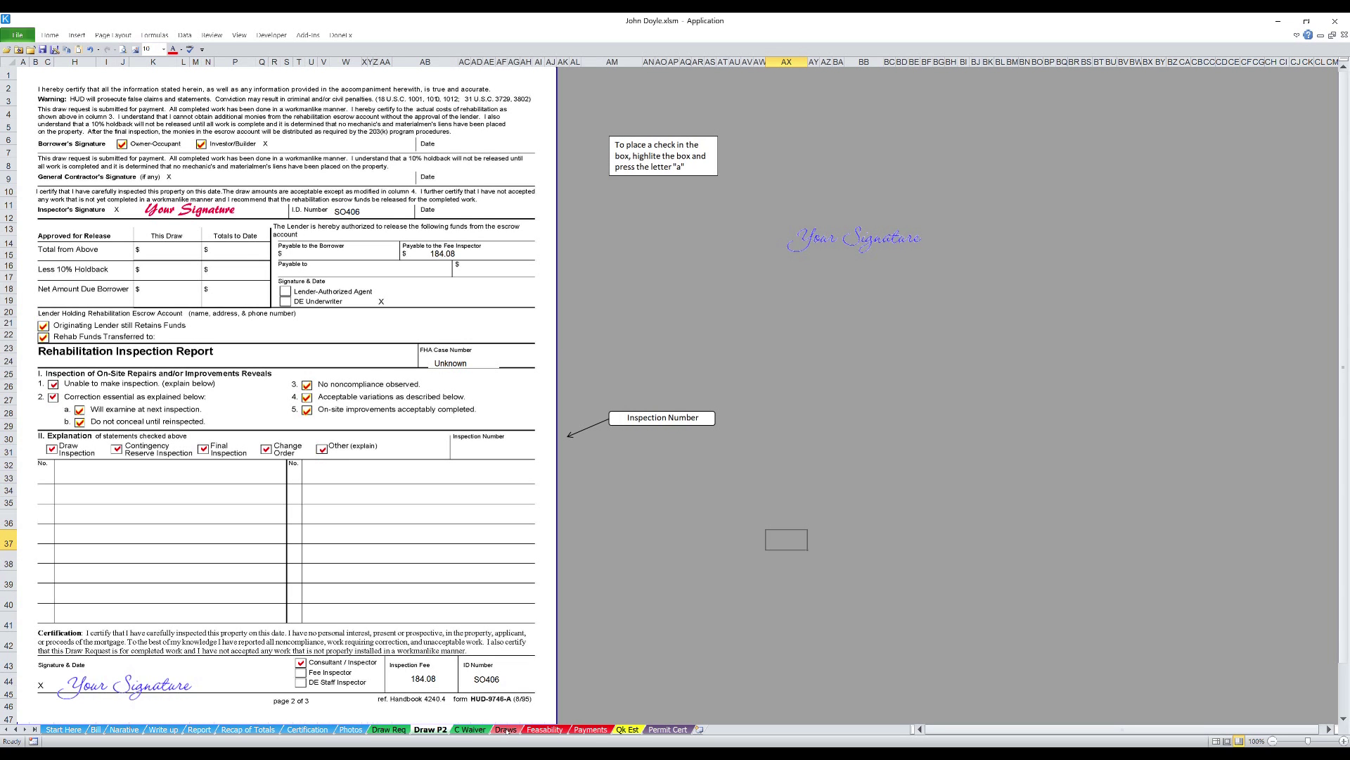
left_click(506, 731)
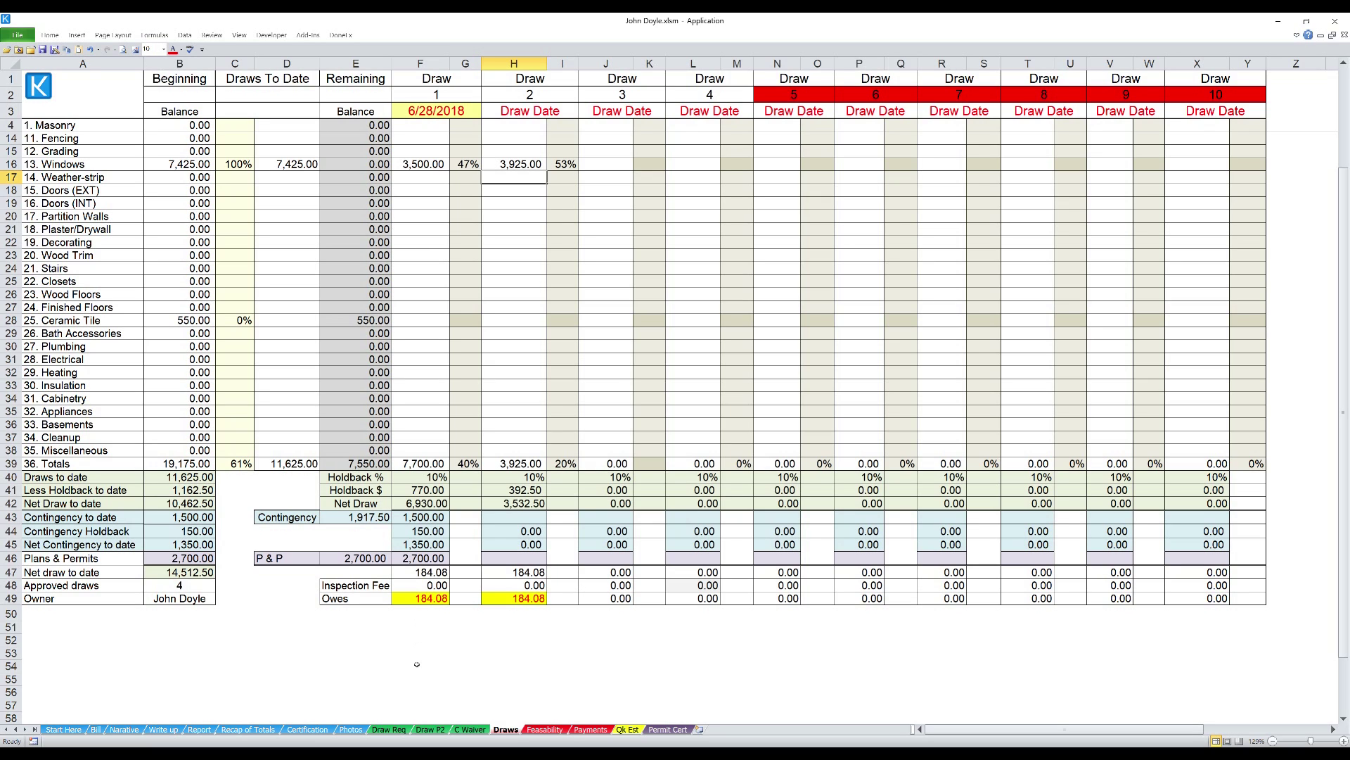
left_click(430, 730)
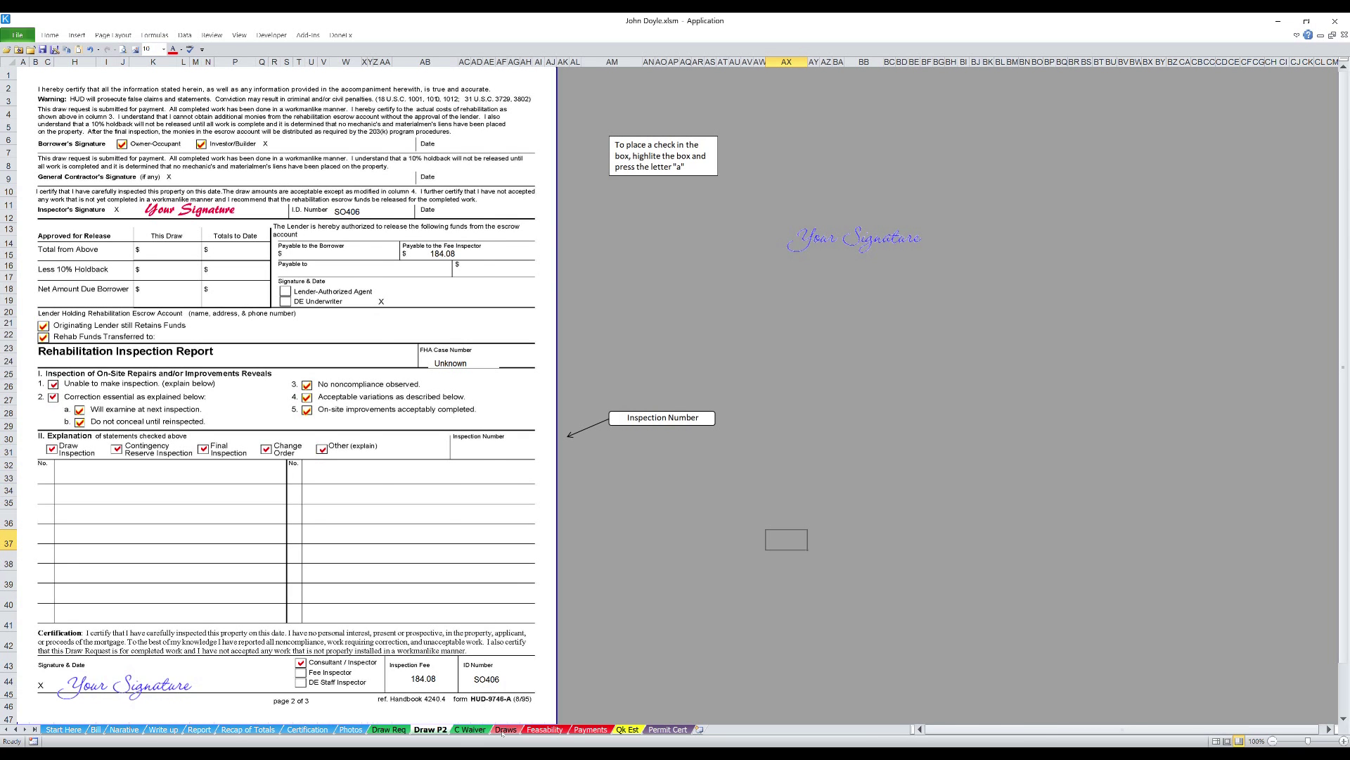
left_click(505, 729)
- Leave the Draws sheet and switch to the Feasability sheet
left_click(360, 698)
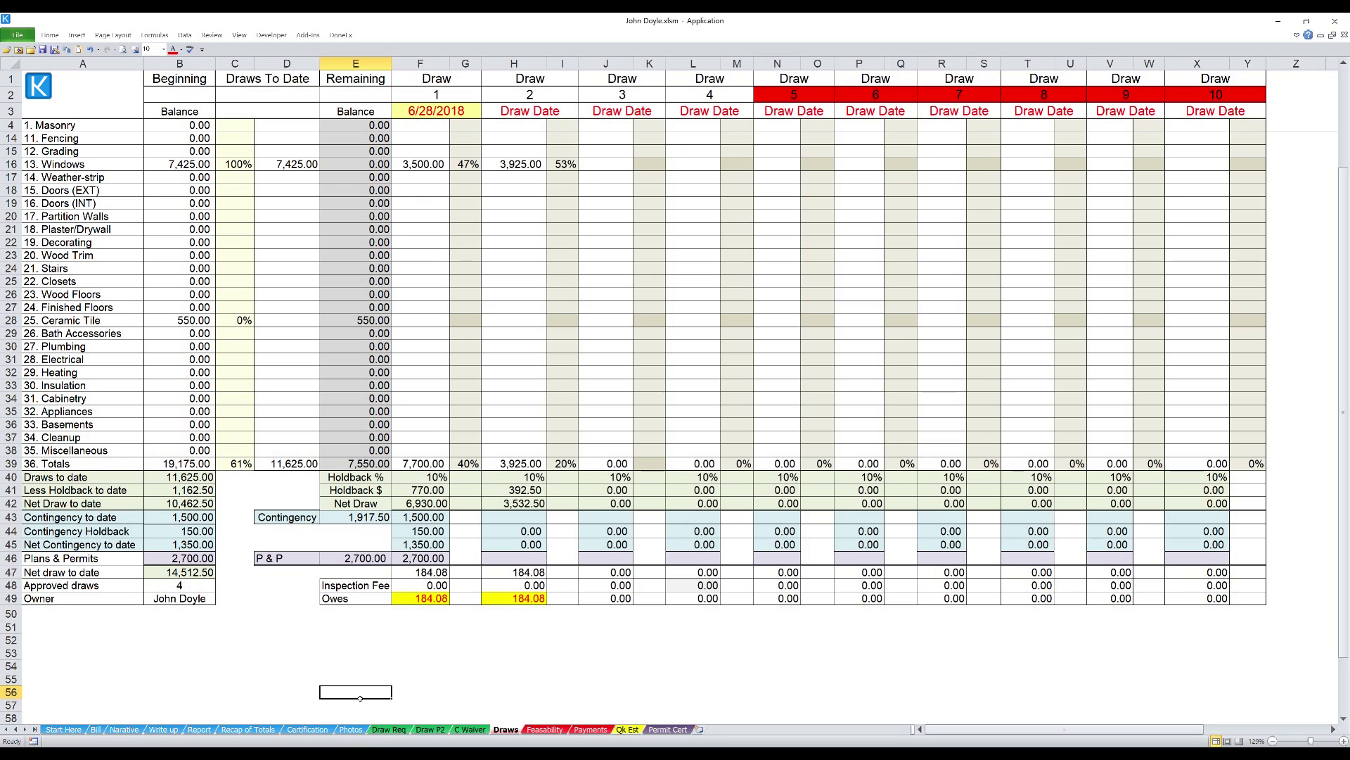
left_click(546, 729)
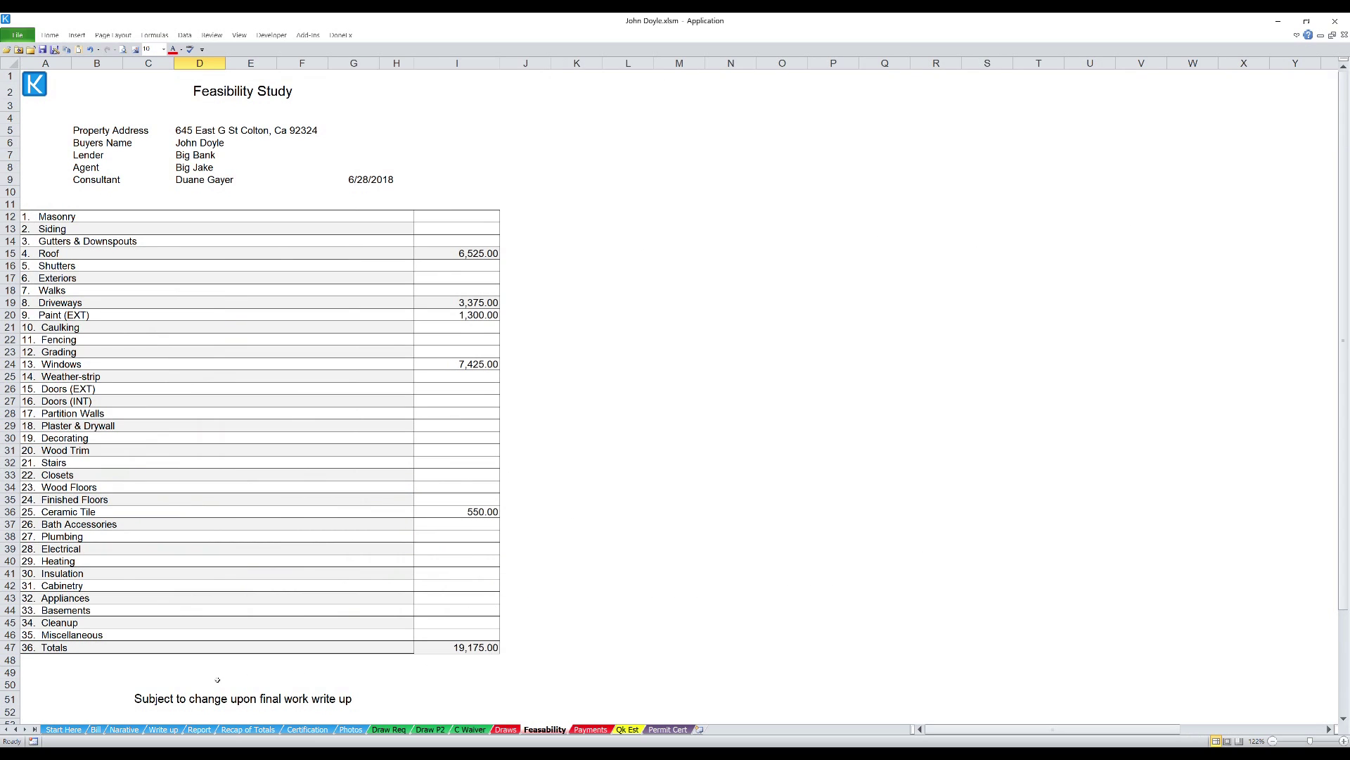
- Switch to the Payments sheet showing $768.16 now due
left_click(583, 730)
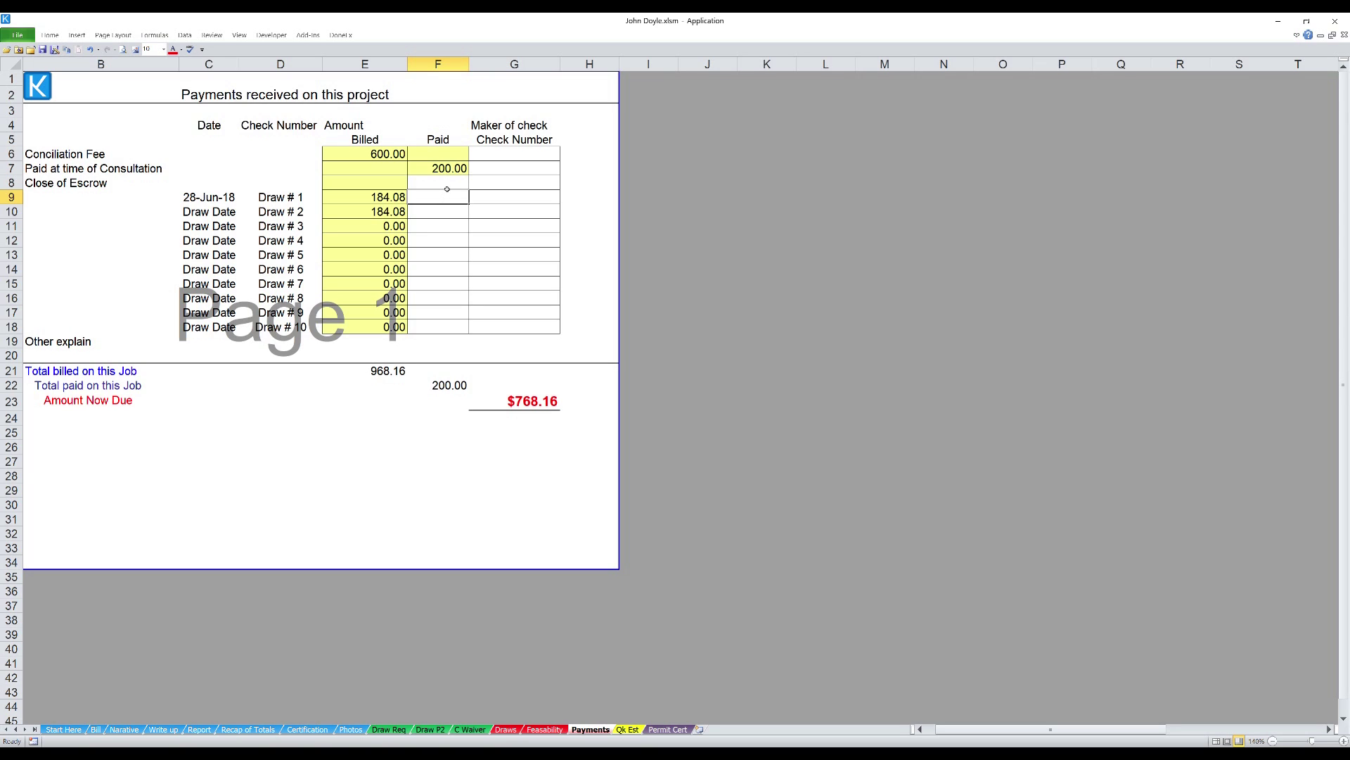
- Record the 400 Close of Escrow payment with its check number
left_click(448, 183)
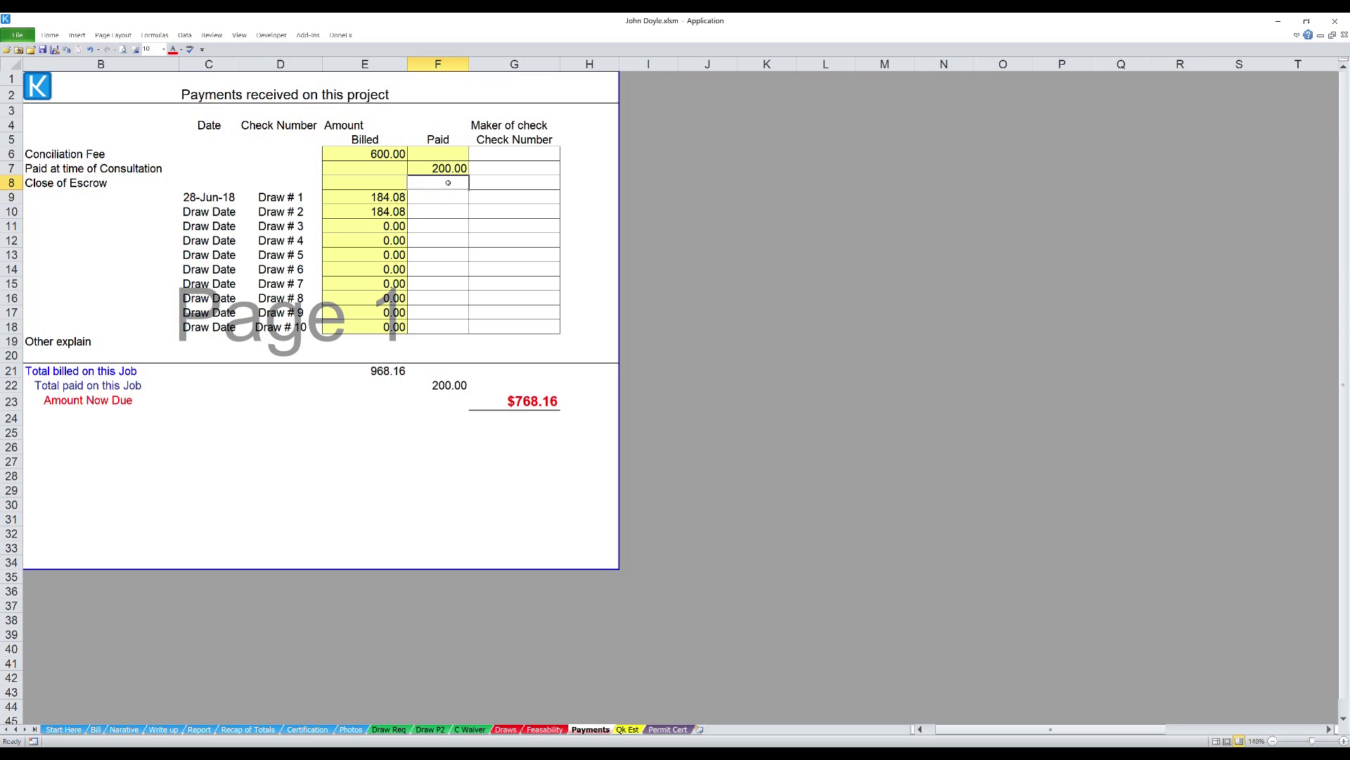
type("400")
key("Return")
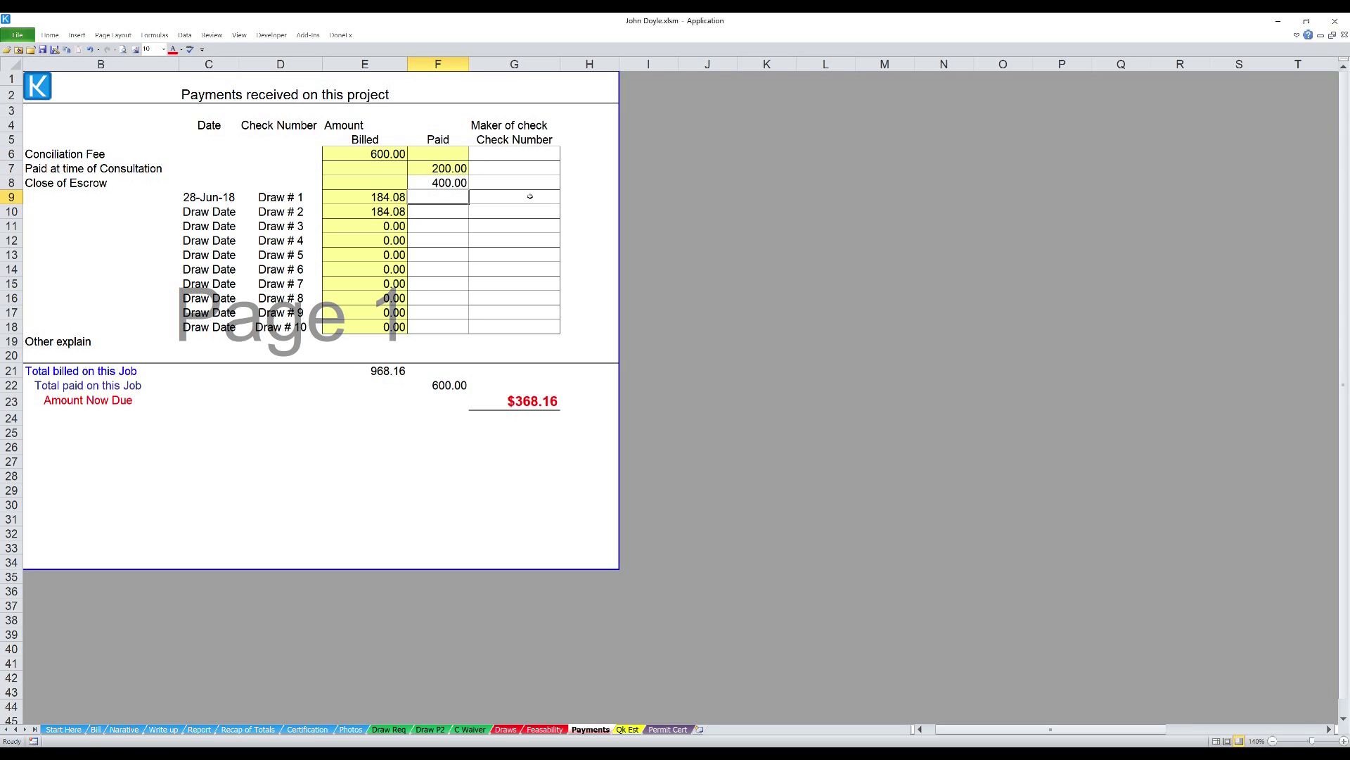
left_click(530, 185)
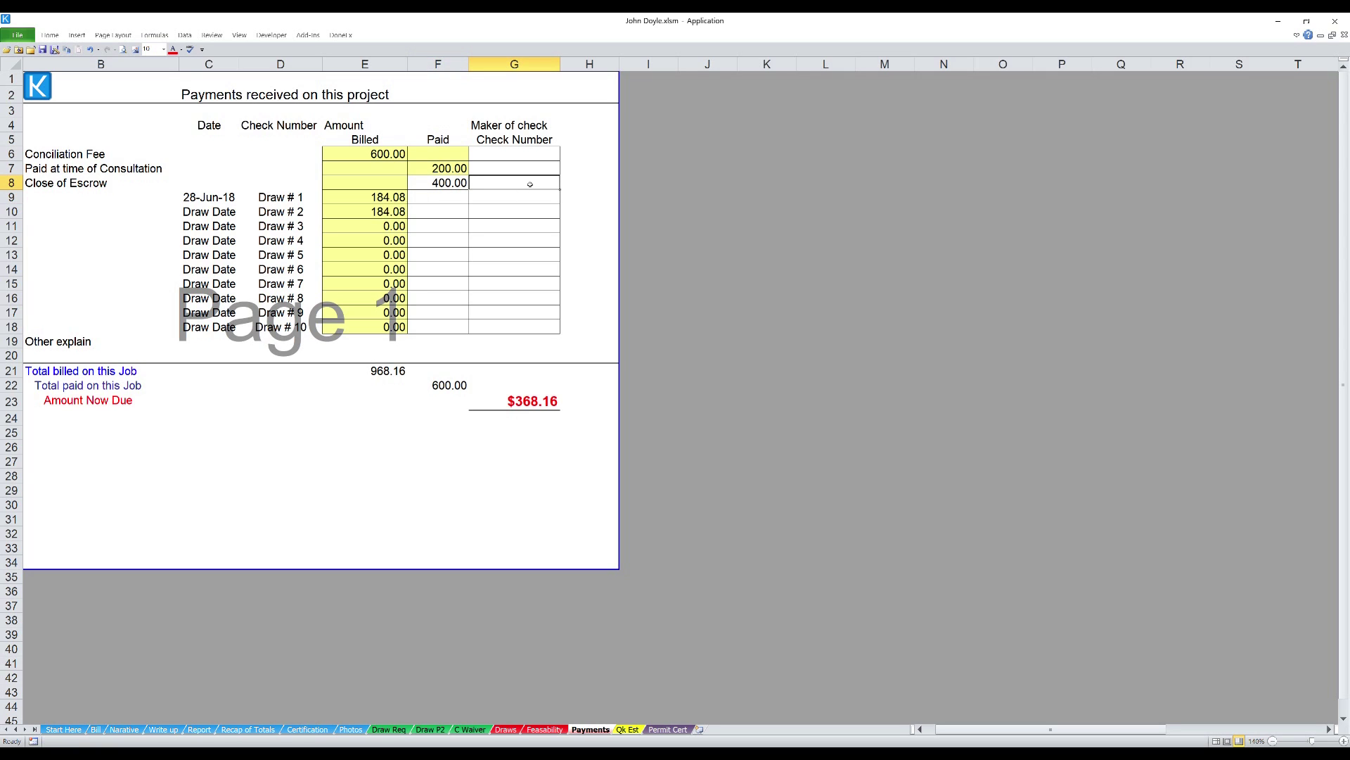
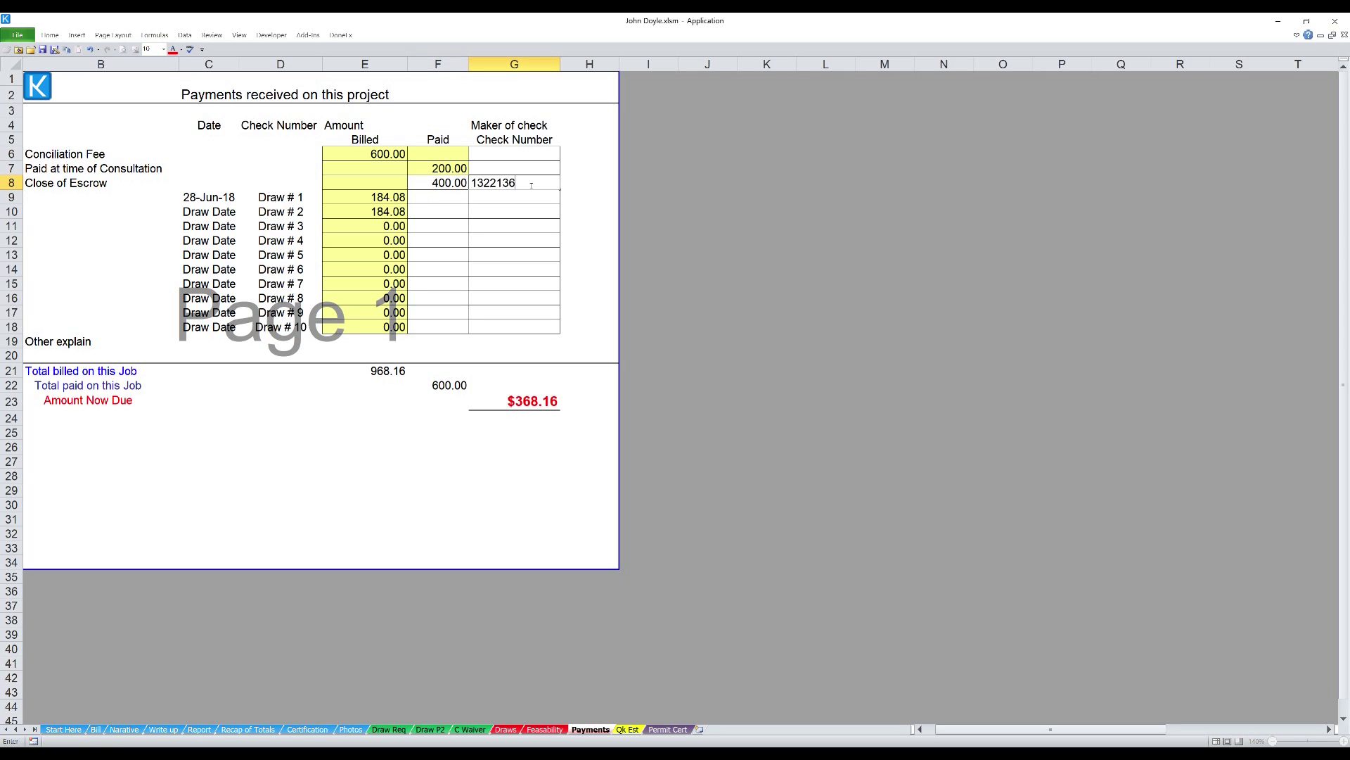
- Record Draw # 1's 184.08 payment and check number, then go to Permit Cert
left_click(440, 198)
type("184")
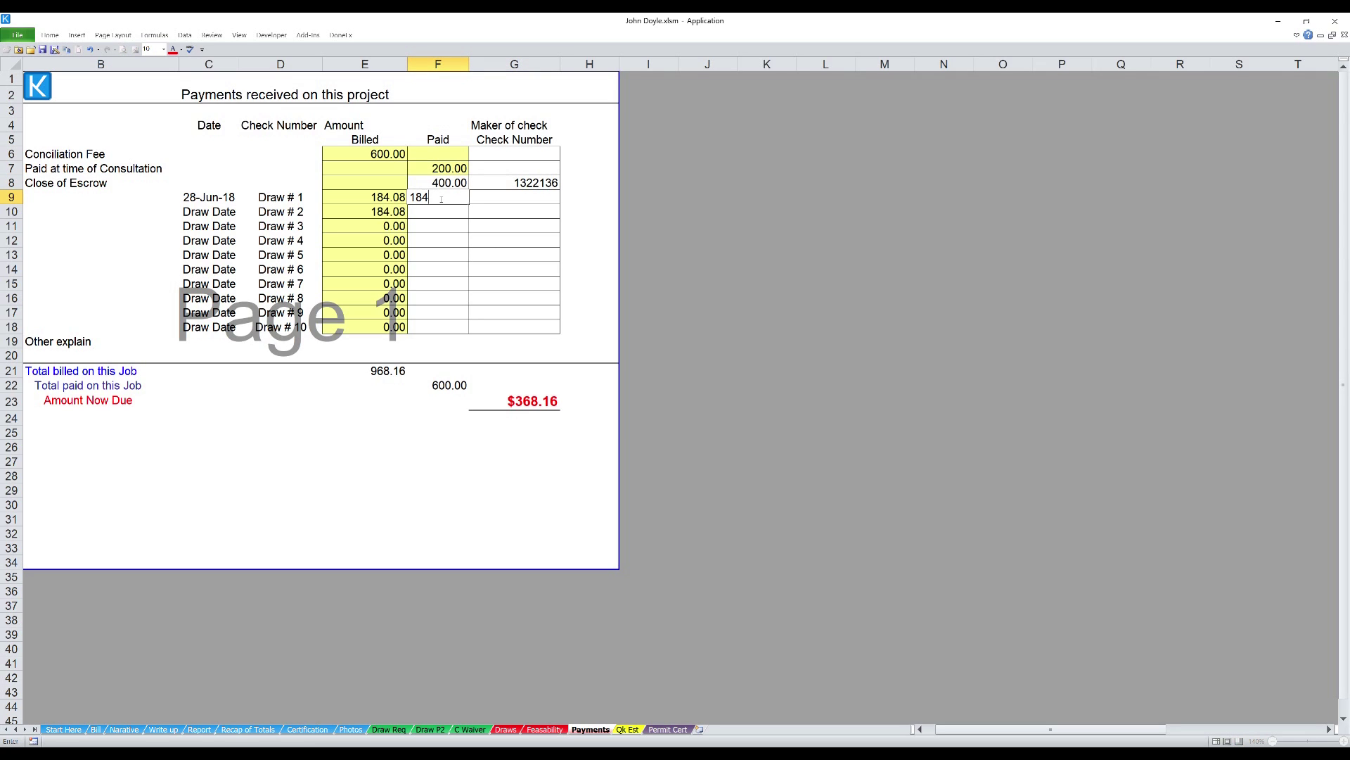
type("08")
left_click(498, 197)
type("64646")
left_click(731, 232)
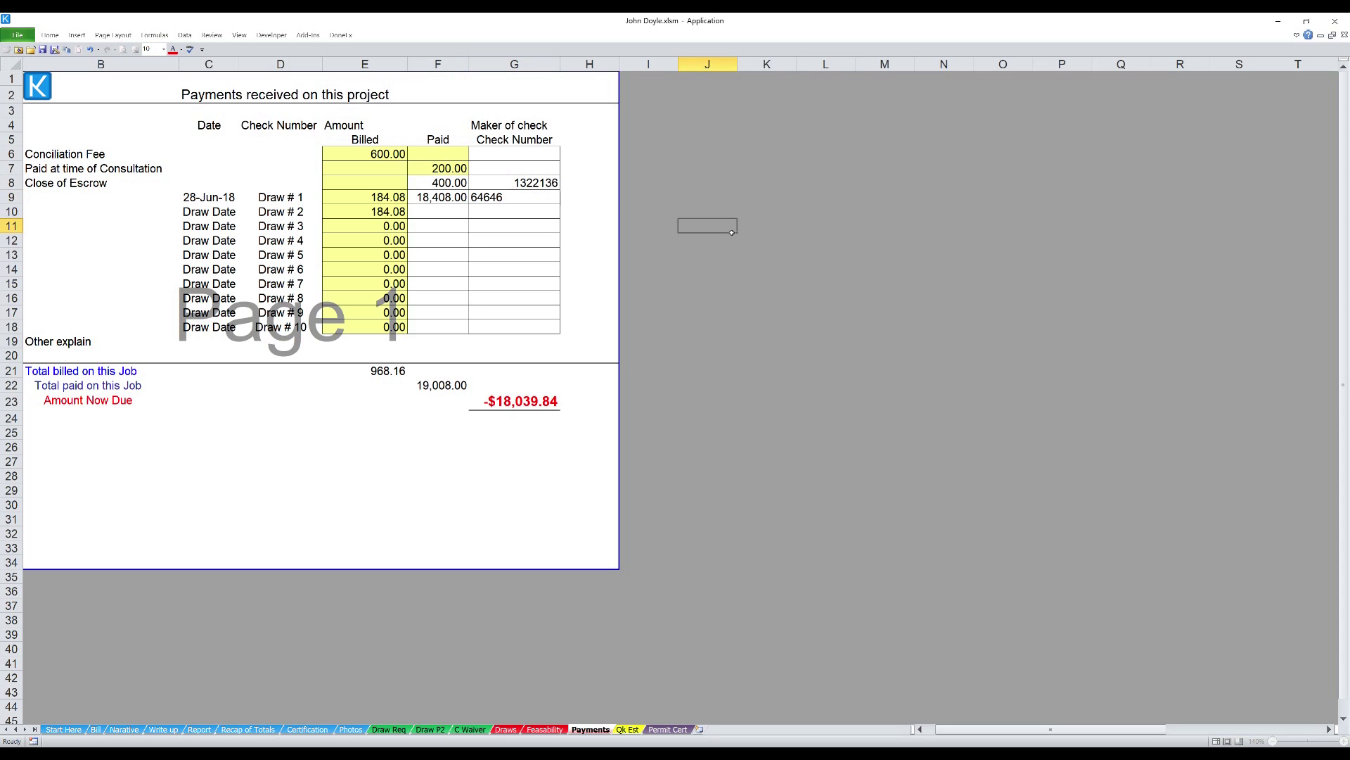
left_click(446, 199)
type("1")
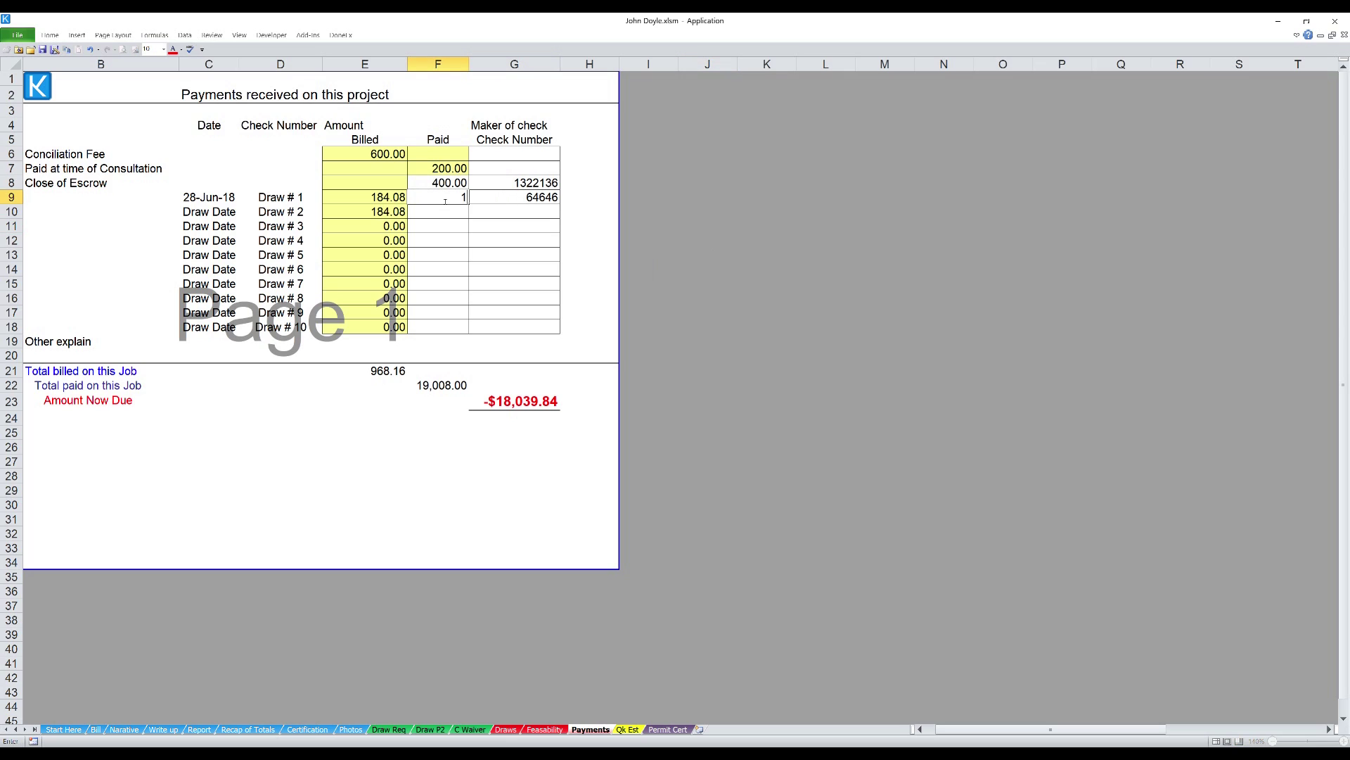
type("84.08")
left_click(898, 325)
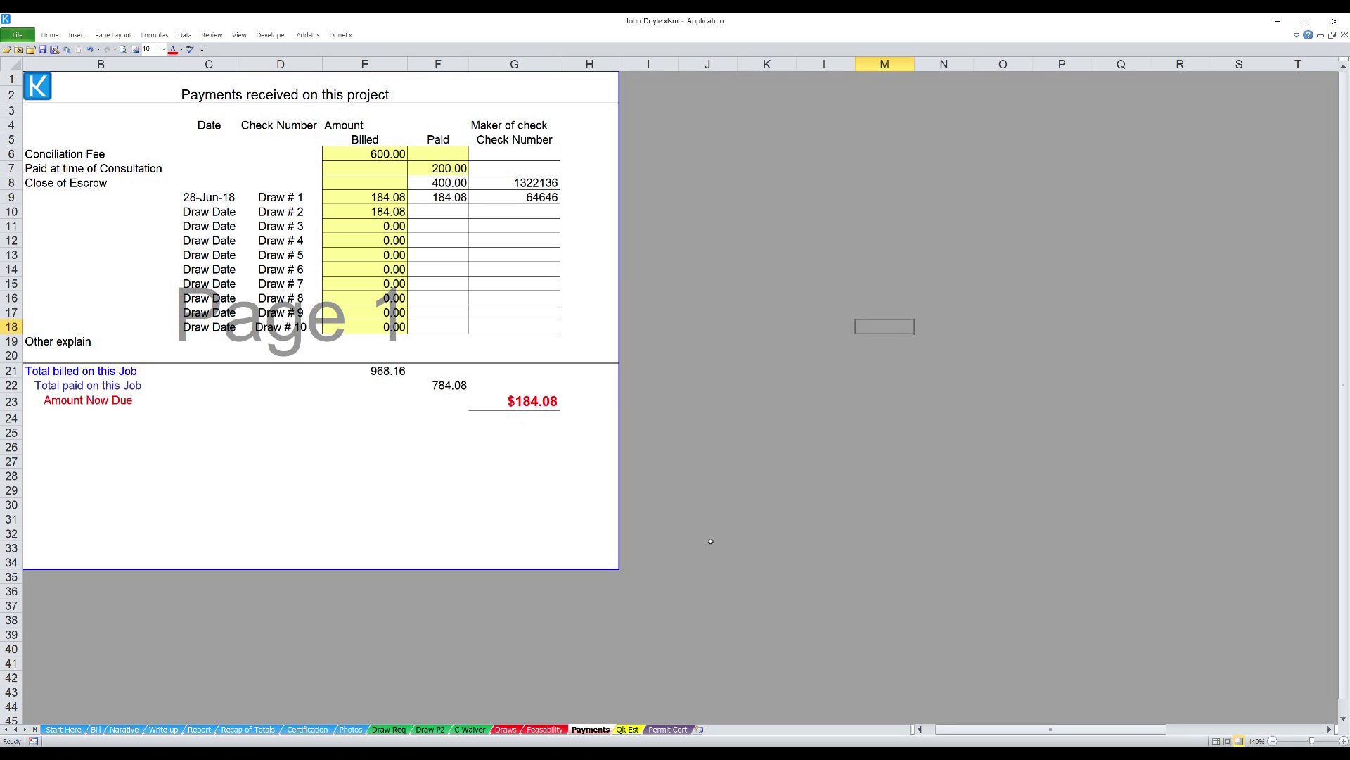
left_click(666, 730)
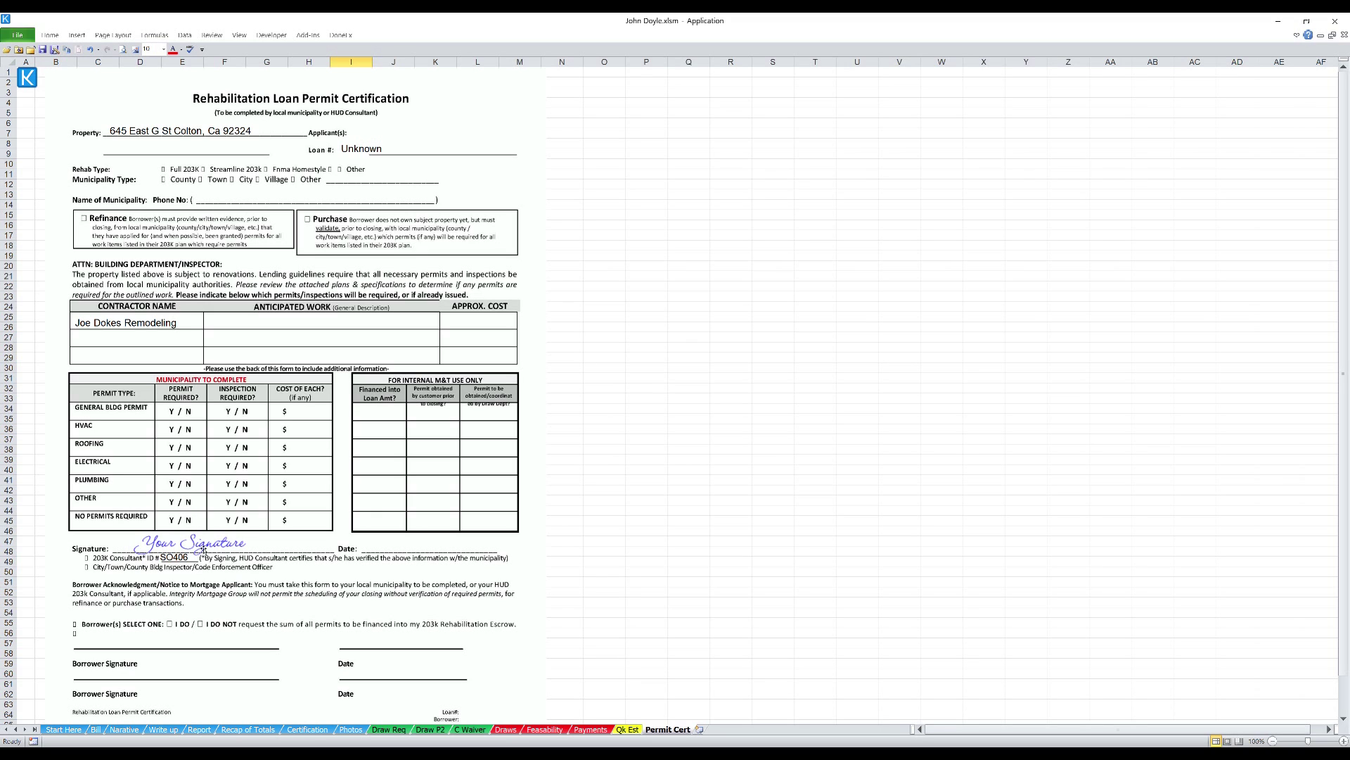
- Move the blue signature aside and place the red signature on the Signature line
mouse_move(203, 548)
left_mouse_down()
mouse_move(447, 556)
mouse_move(857, 534)
left_mouse_up()
left_click(683, 472)
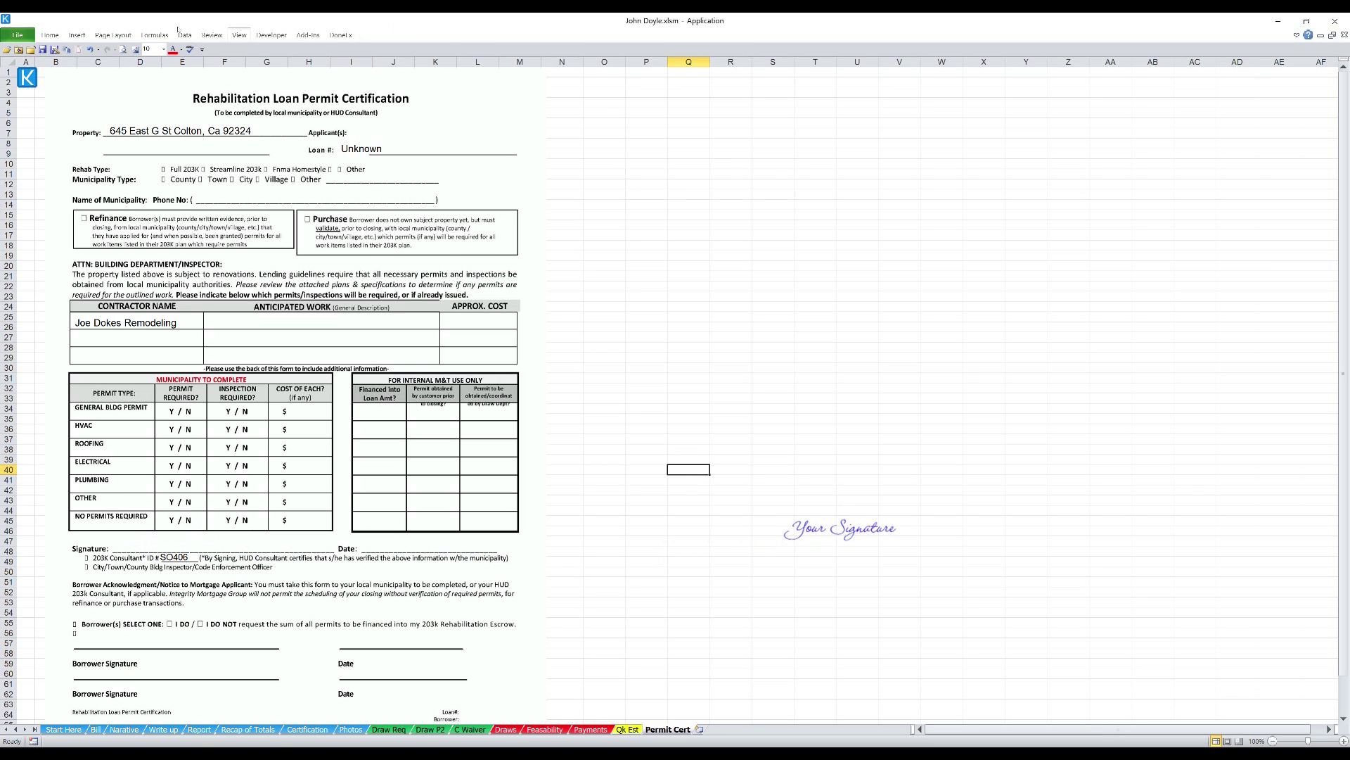
key("ctrl+v")
mouse_move(700, 497)
left_mouse_down()
mouse_move(474, 595)
mouse_move(167, 558)
left_mouse_up()
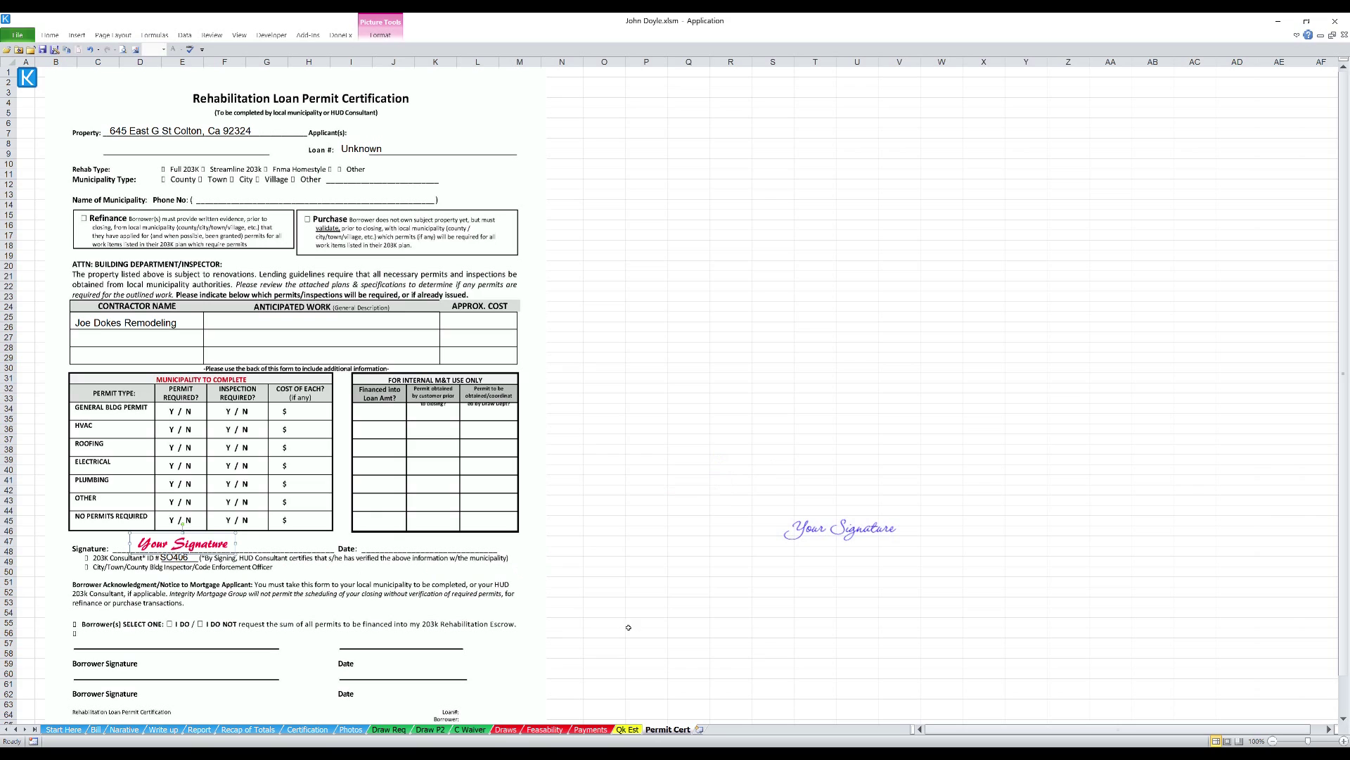
left_click(667, 626)
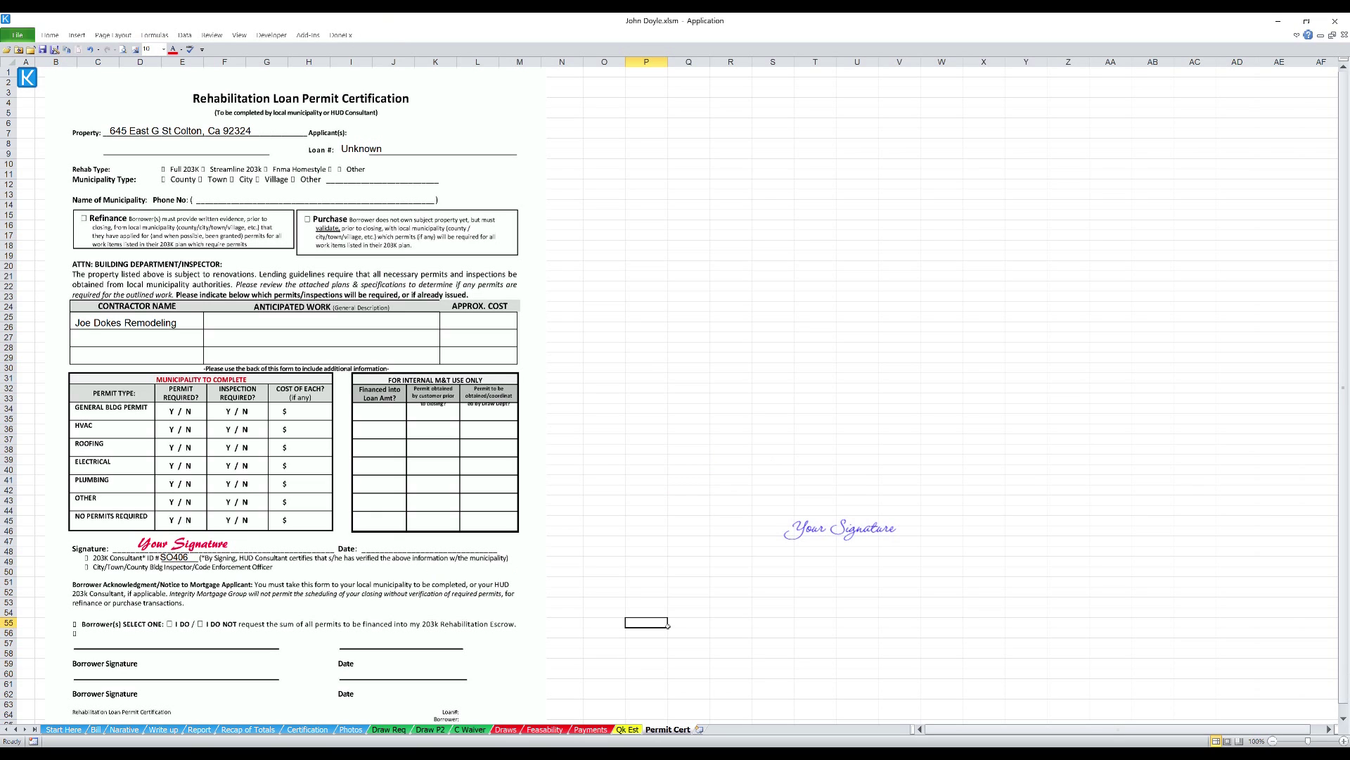
- Delete the leftover blue signature and return to the Start Here sheet
left_click(825, 538)
key("Delete")
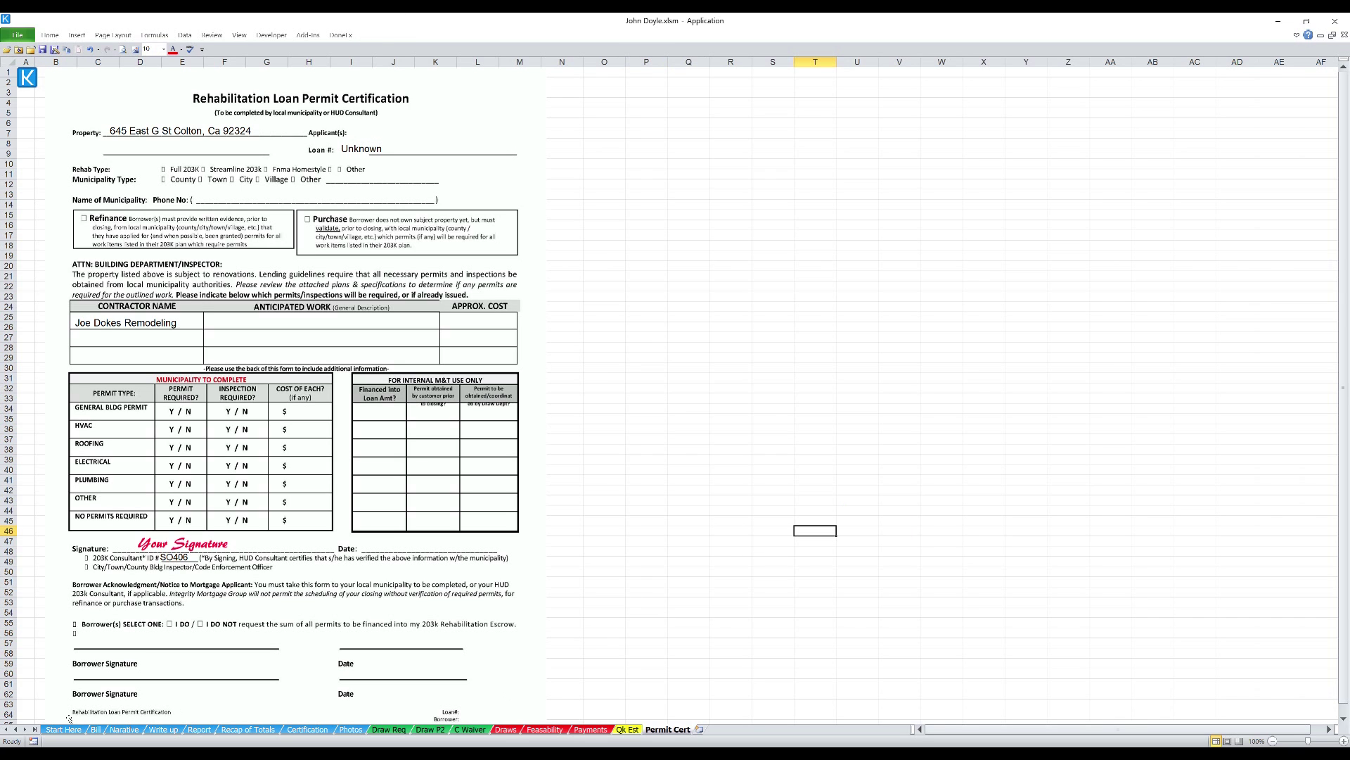
left_click(62, 729)
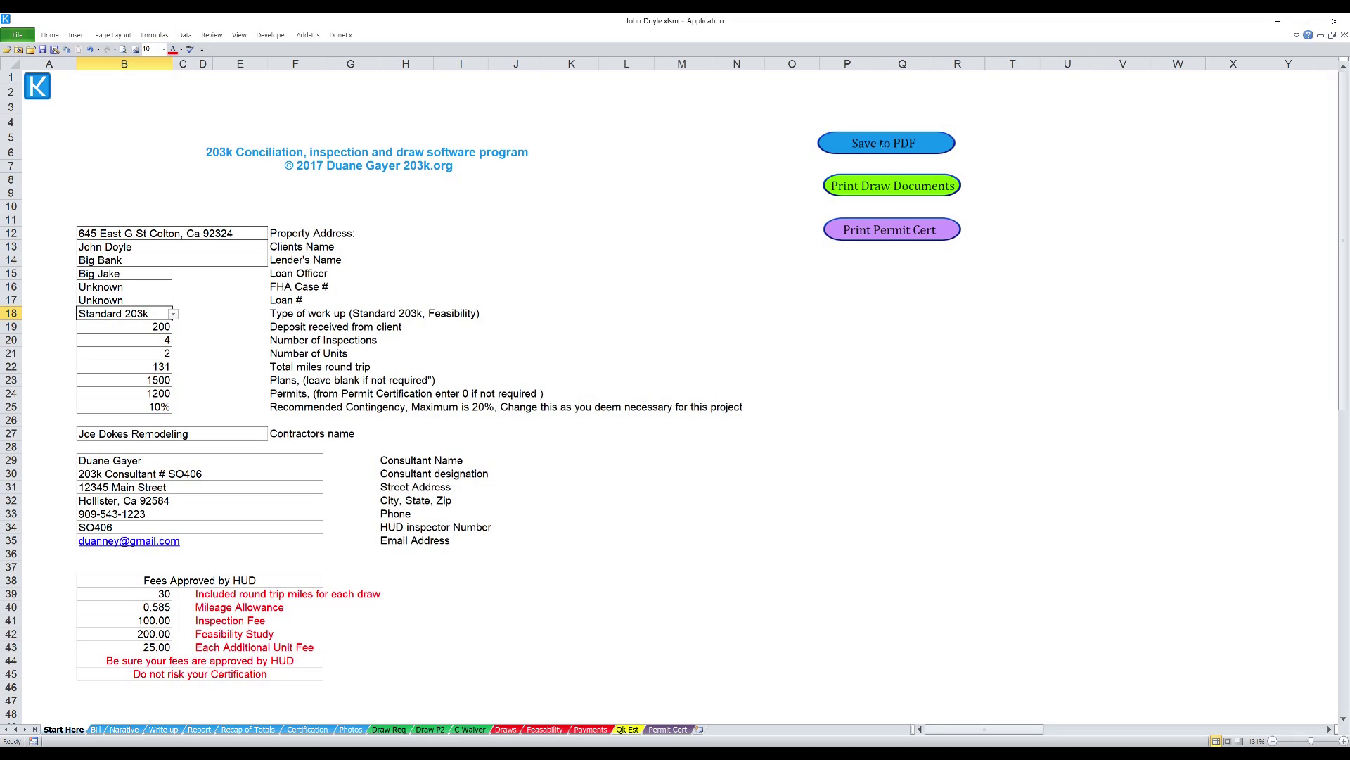
- Export the workbook's forms to PDF with the Start Here sheet's Save to PDF button
left_click(885, 144)
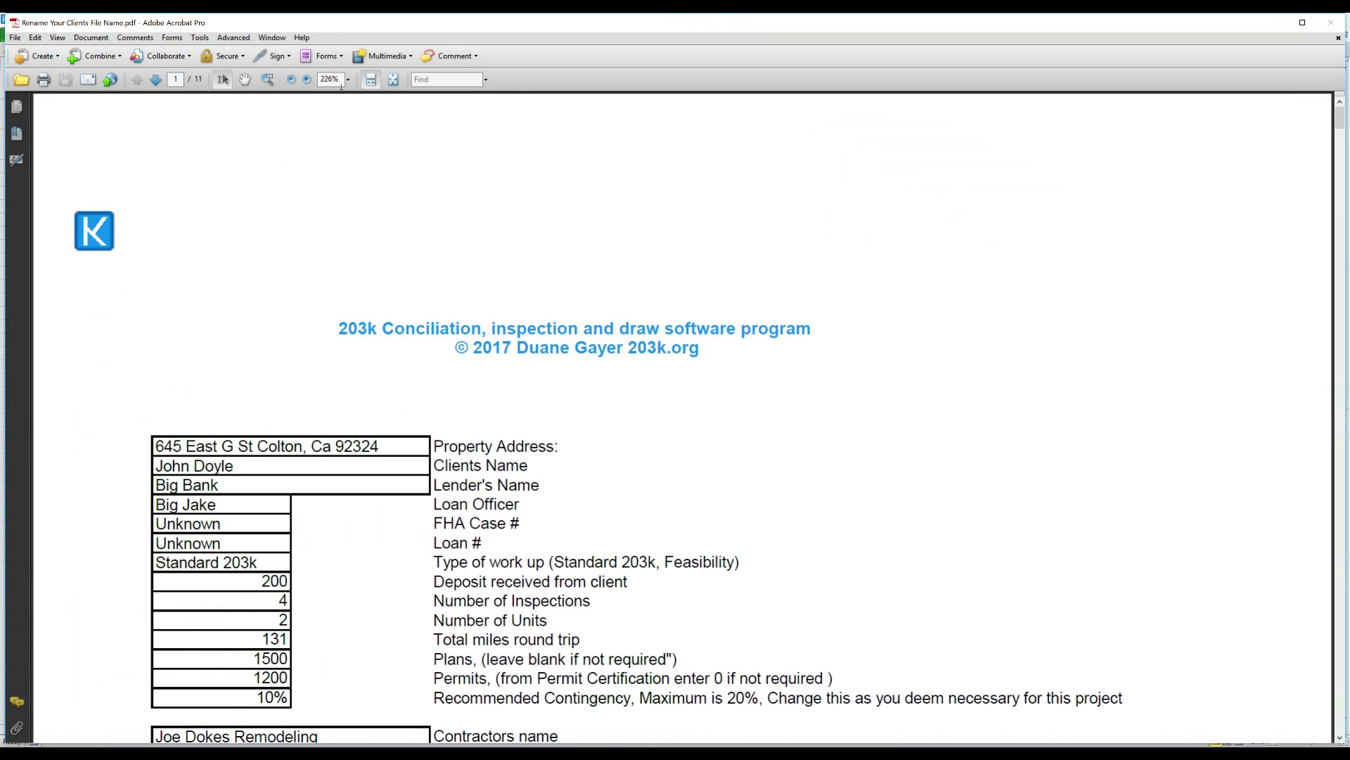
- View the exported PDF at 100% zoom with page thumbnails shown beside it
left_click(348, 81)
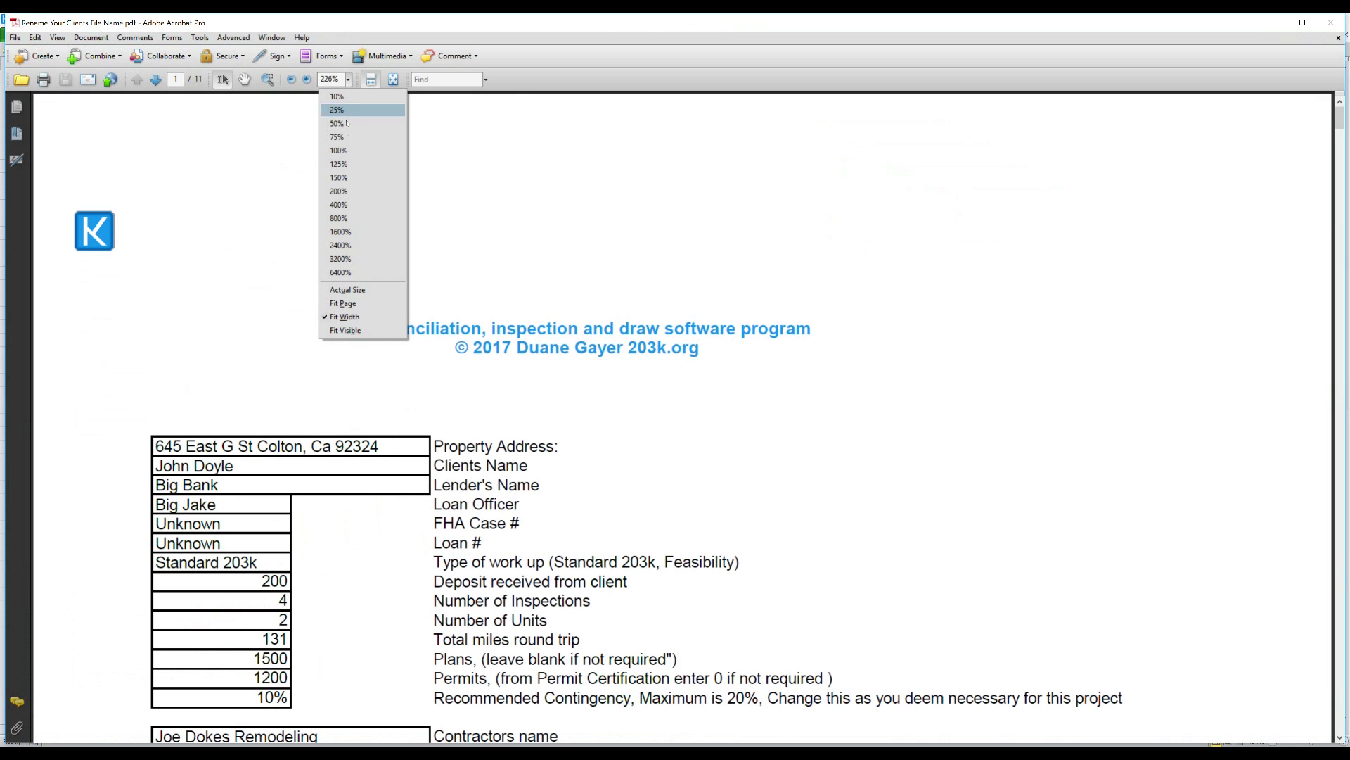
left_click(350, 151)
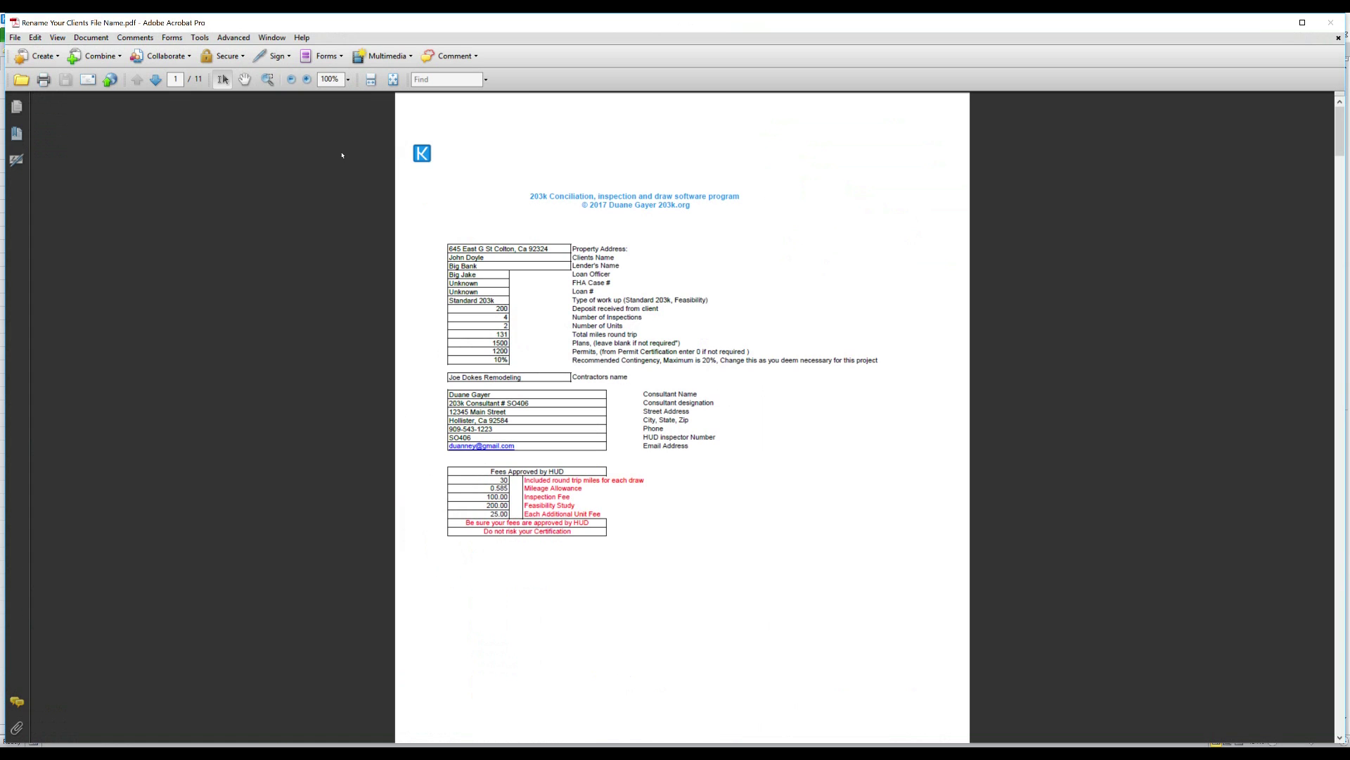
left_click(17, 107)
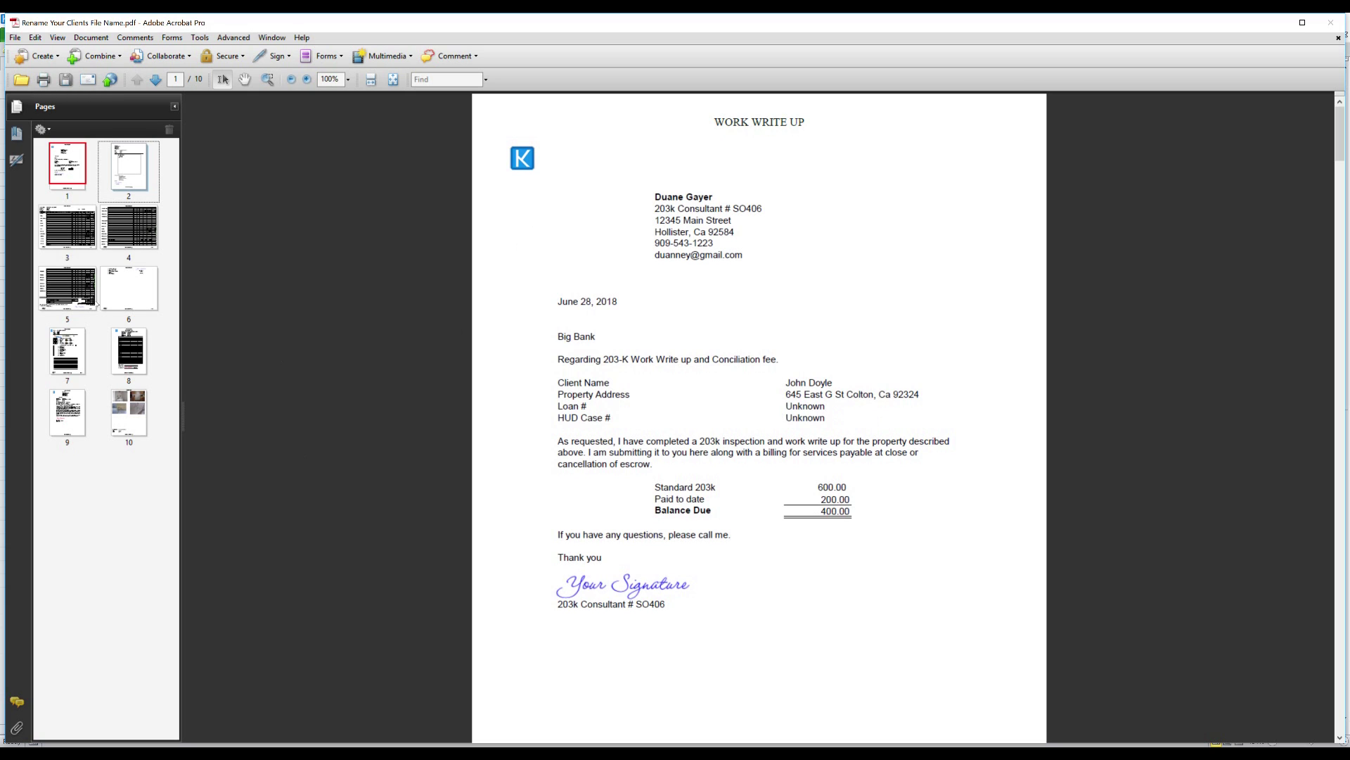
- Go through pages 3 to 10, from the write-up table to the property photos
left_click(66, 228)
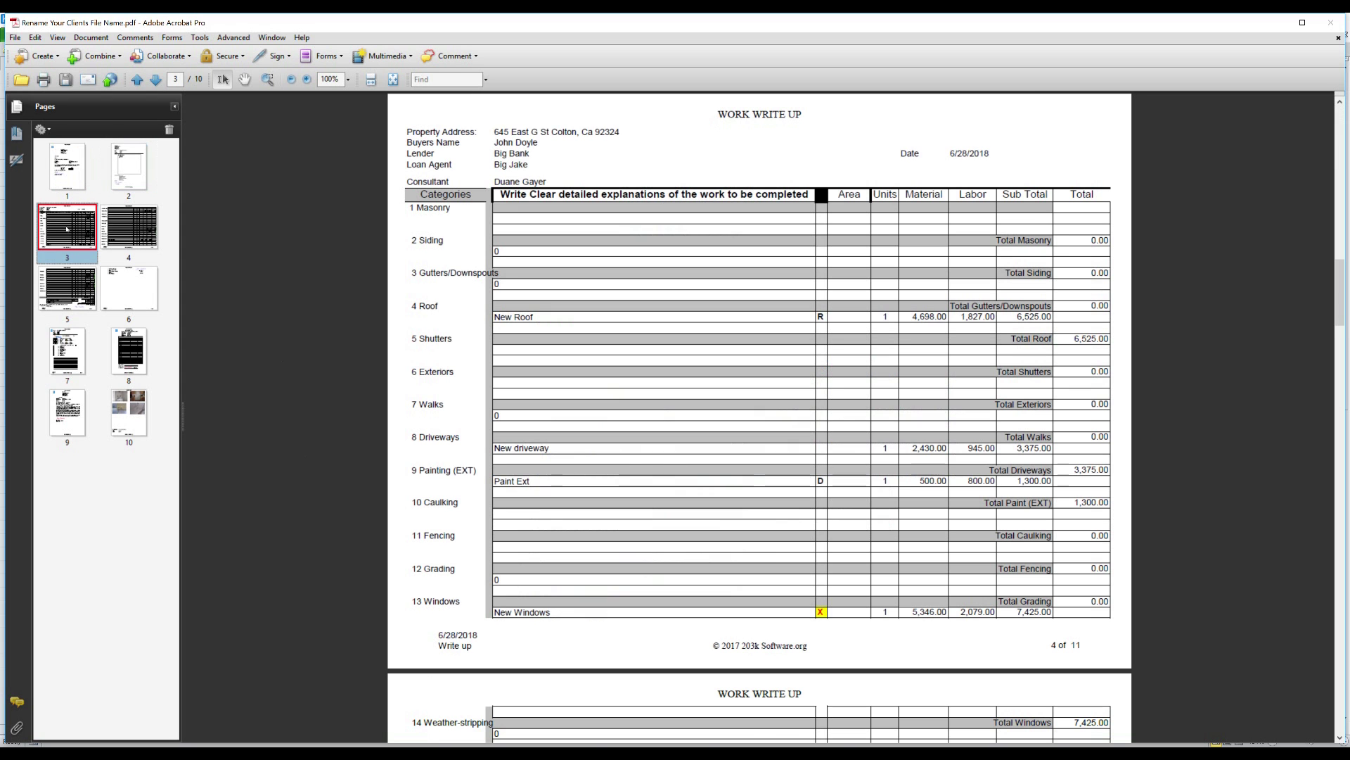
left_click(132, 227)
left_click(67, 289)
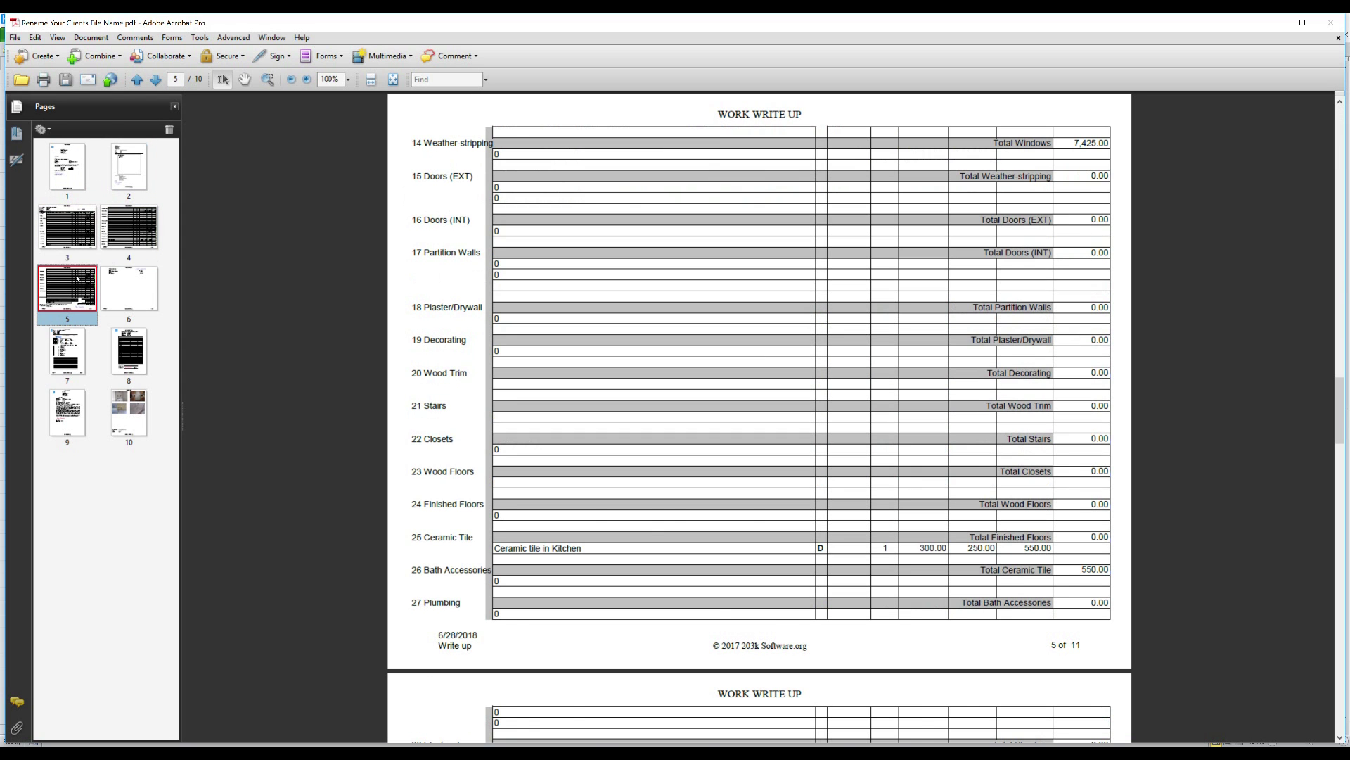
left_click(136, 294)
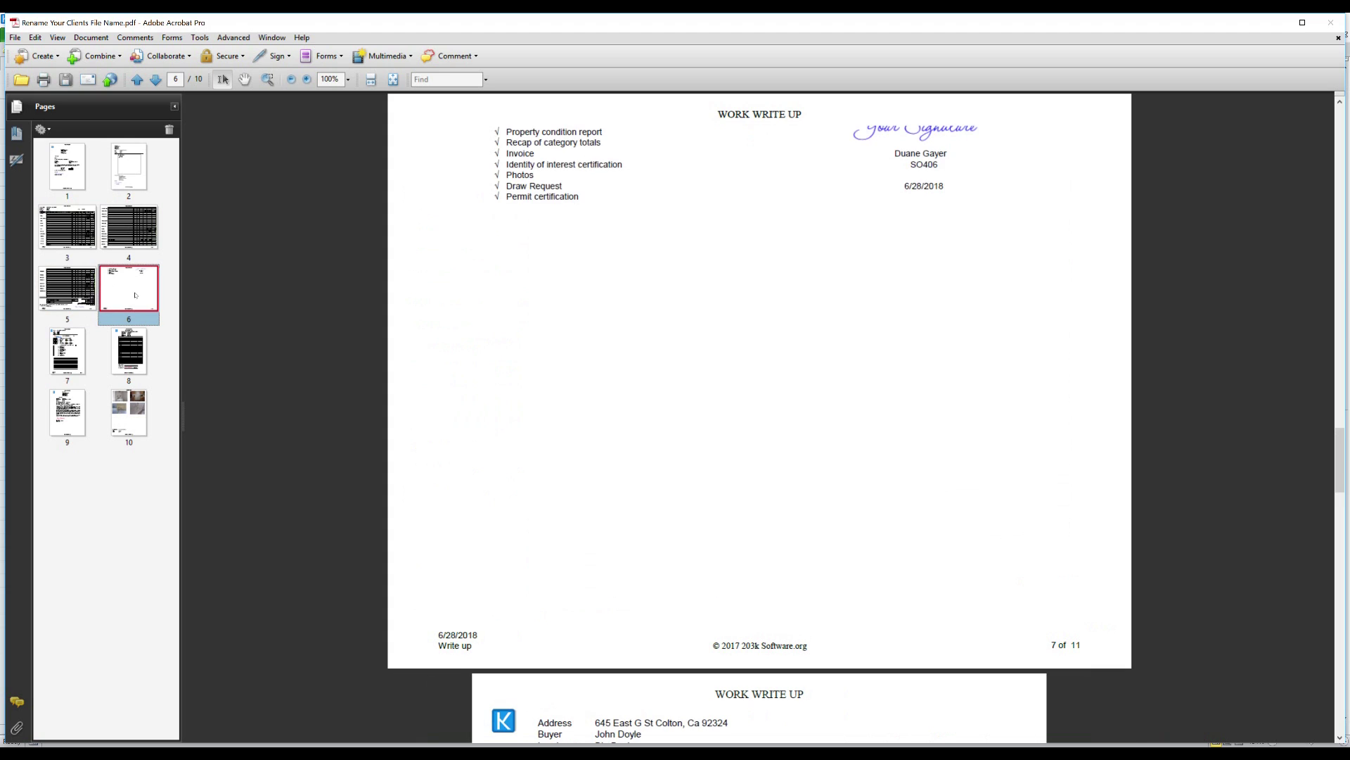
left_click(68, 360)
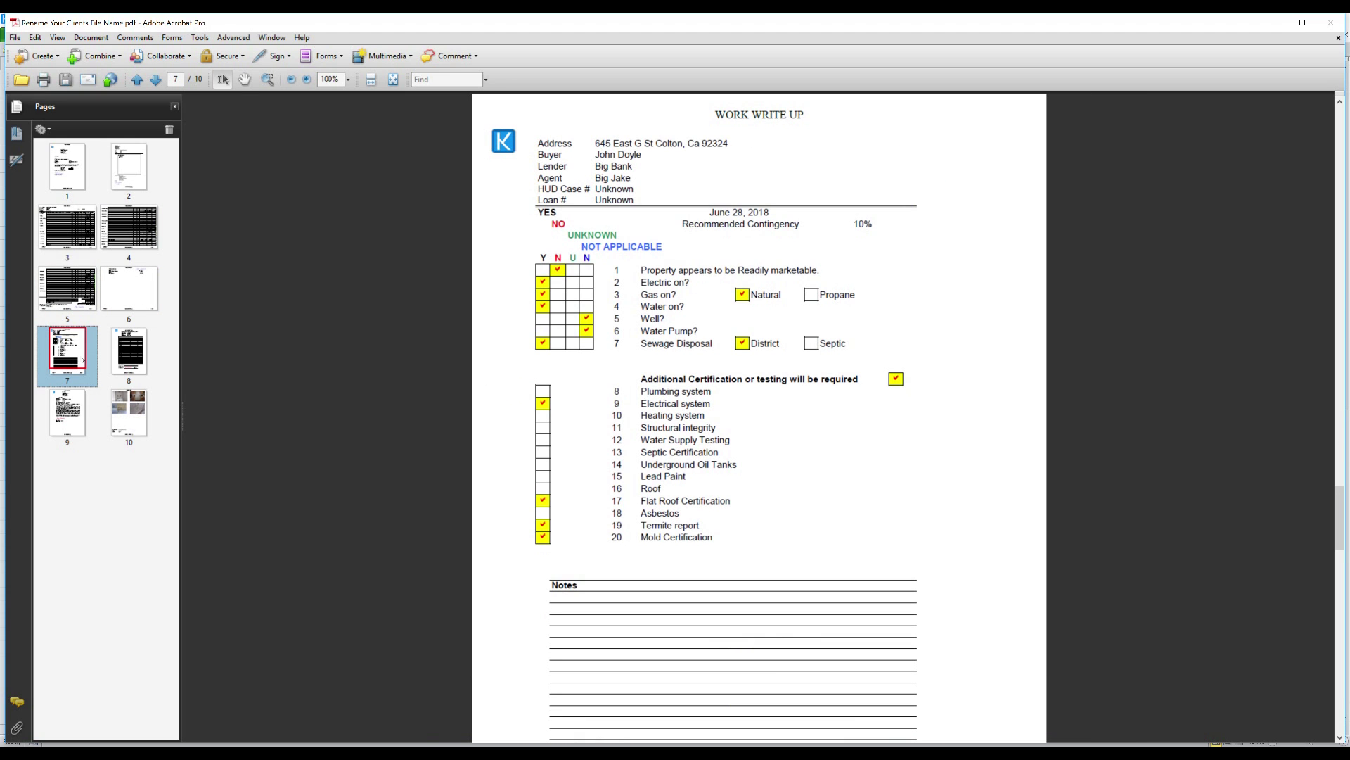
left_click(130, 358)
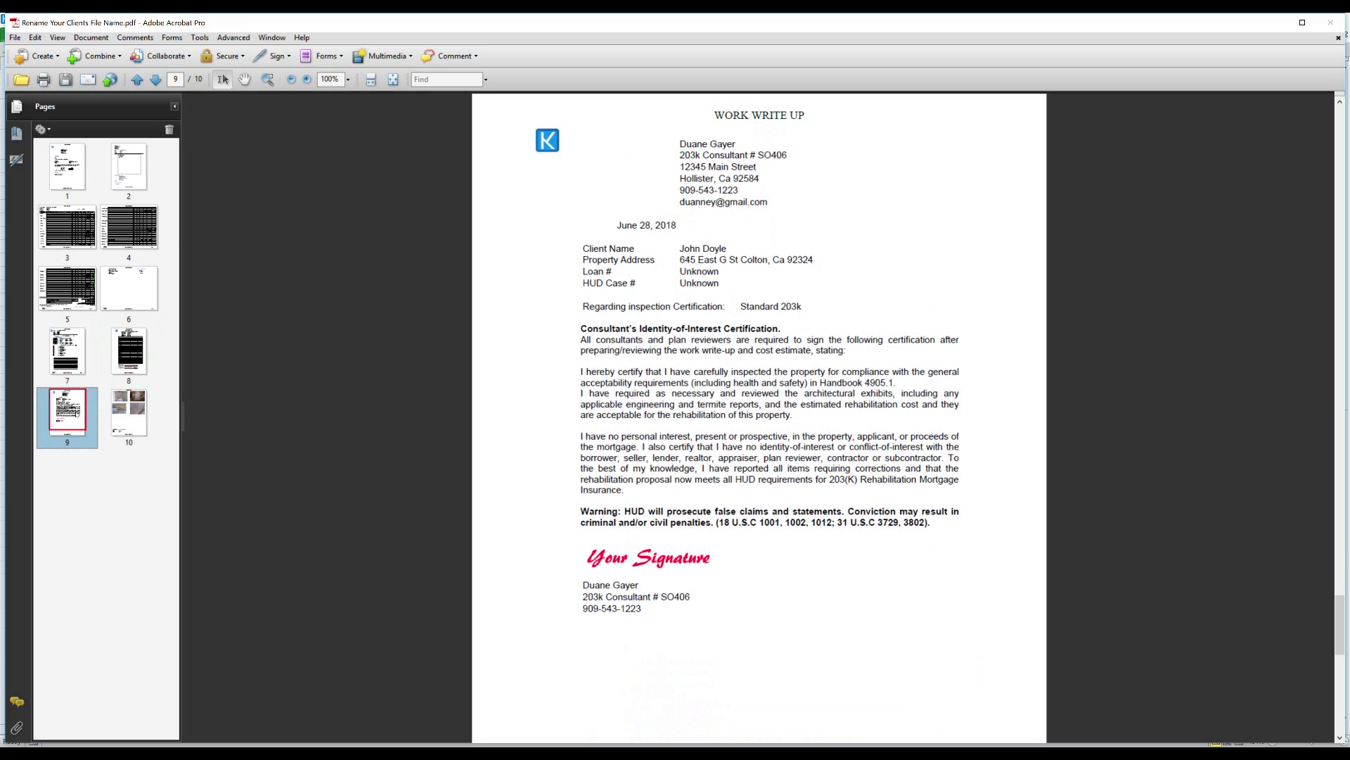
left_click(139, 412)
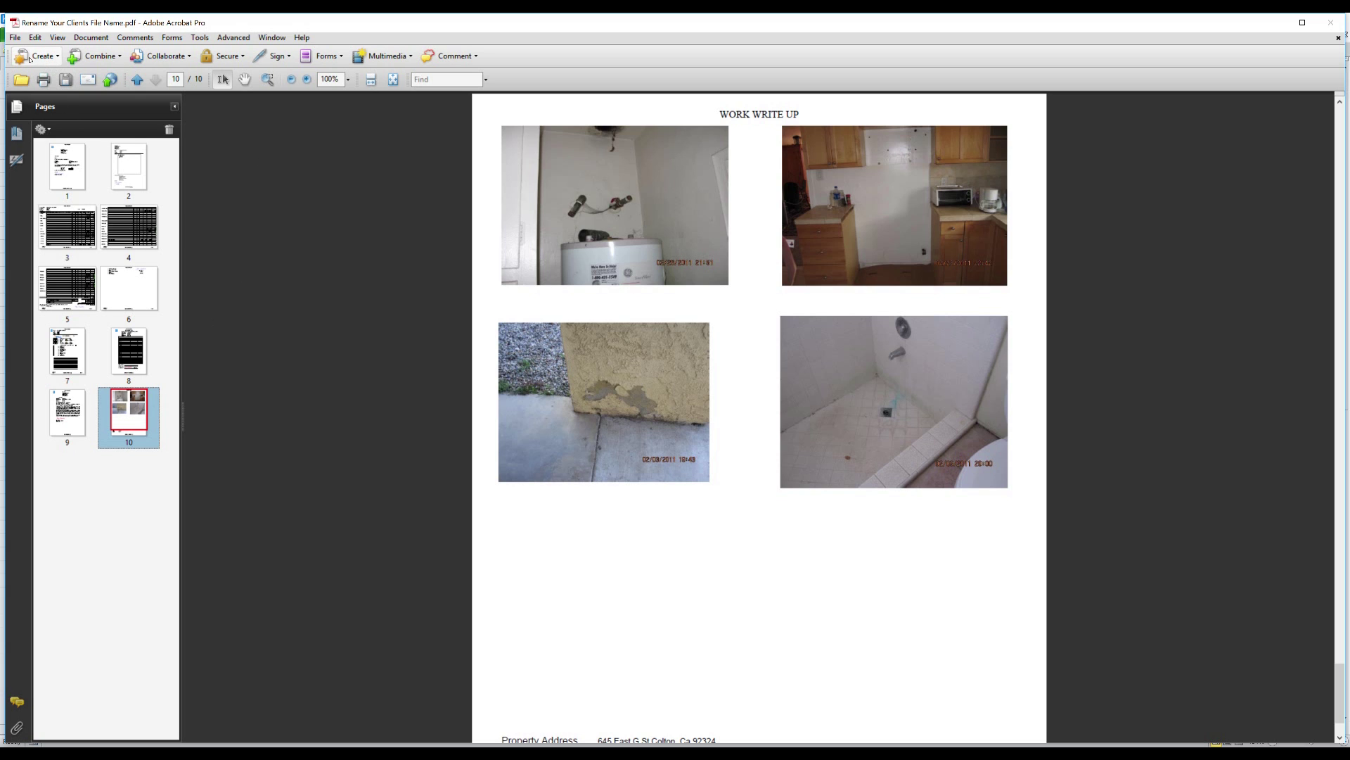
- Save the PDF as 'WWW to Lender.pdf' and close Acrobat
left_click(15, 37)
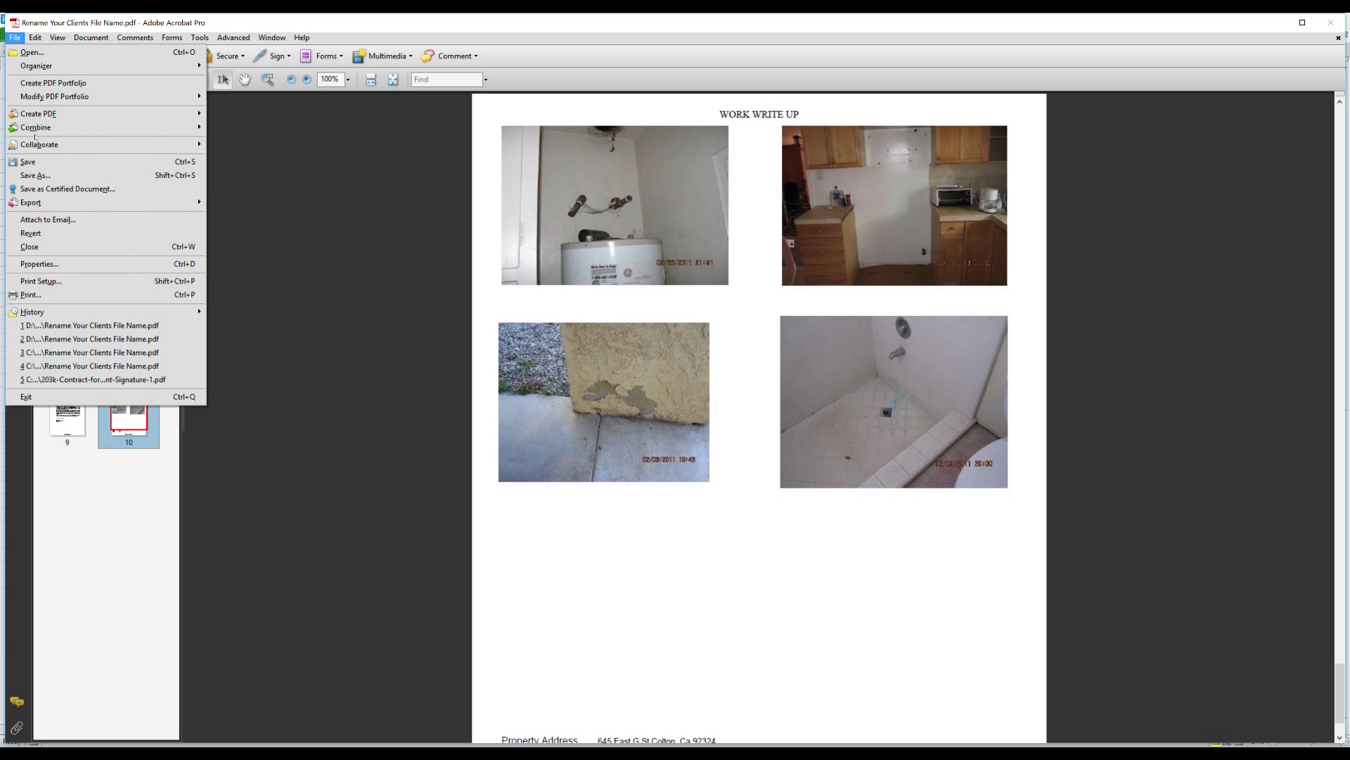
left_click(44, 176)
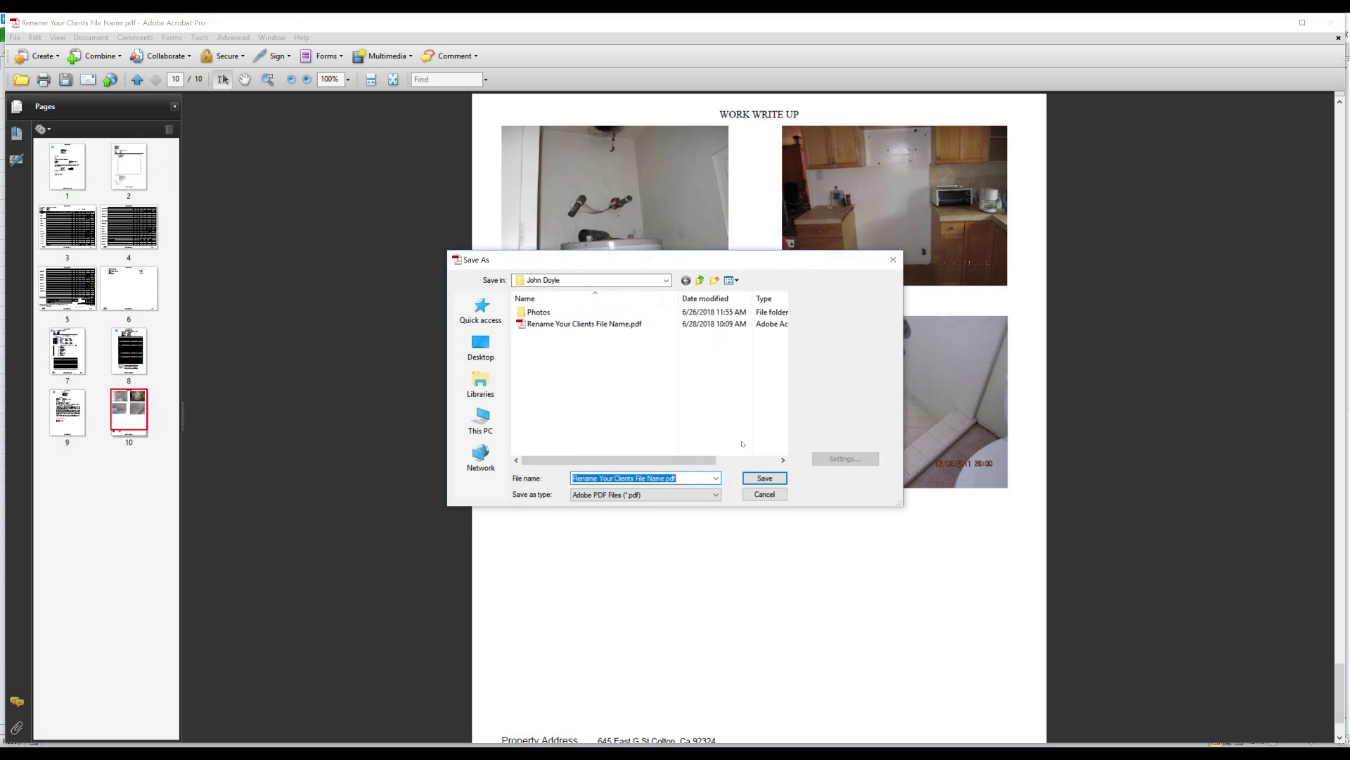
left_click(685, 483)
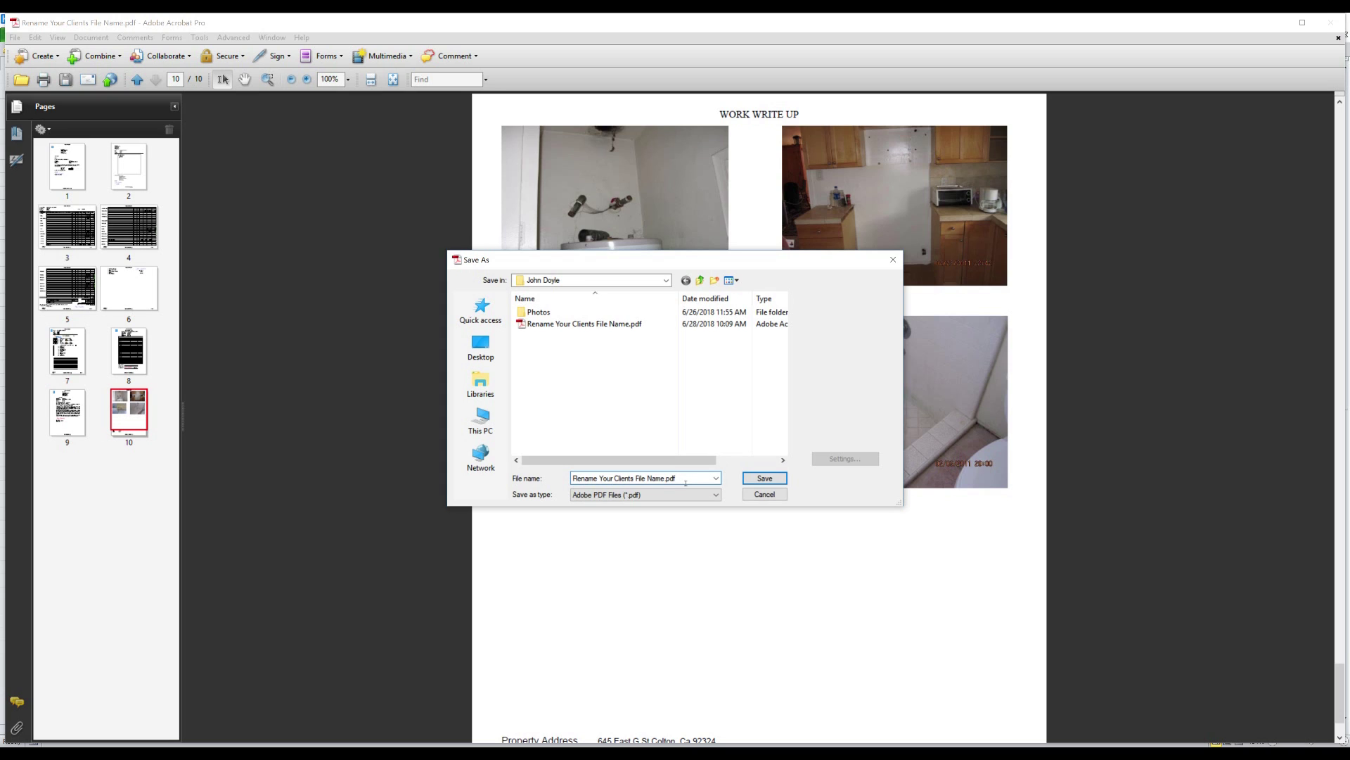
key("BackSpace")
key("BackSpace")
key("BackSpace")
key("BackSpace")
key("BackSpace")
key("BackSpace")
key("BackSpace")
key("BackSpace")
key("BackSpace")
key("BackSpace")
key("BackSpace")
key("BackSpace")
key("BackSpace")
key("BackSpace")
key("BackSpace")
key("BackSpace")
key("BackSpace")
key("BackSpace")
key("BackSpace")
key("BackSpace")
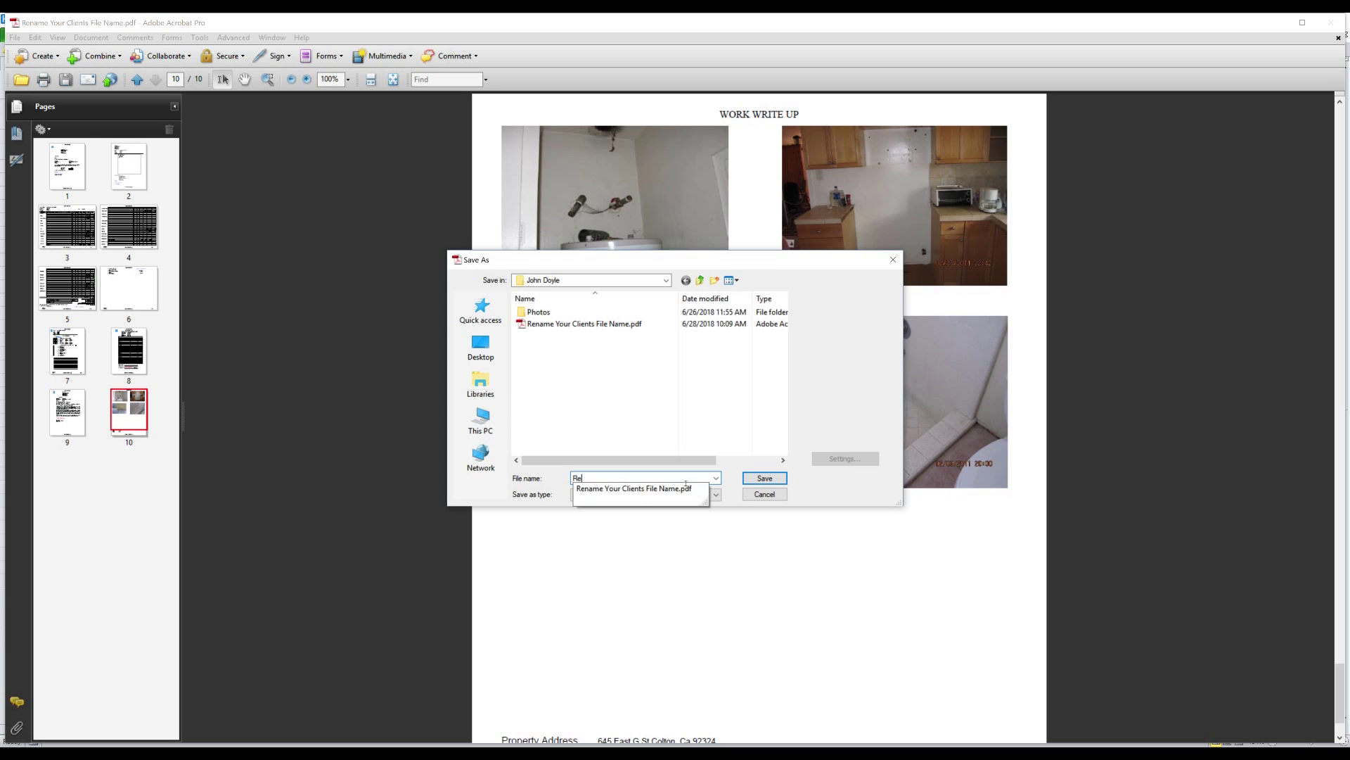
type("W")
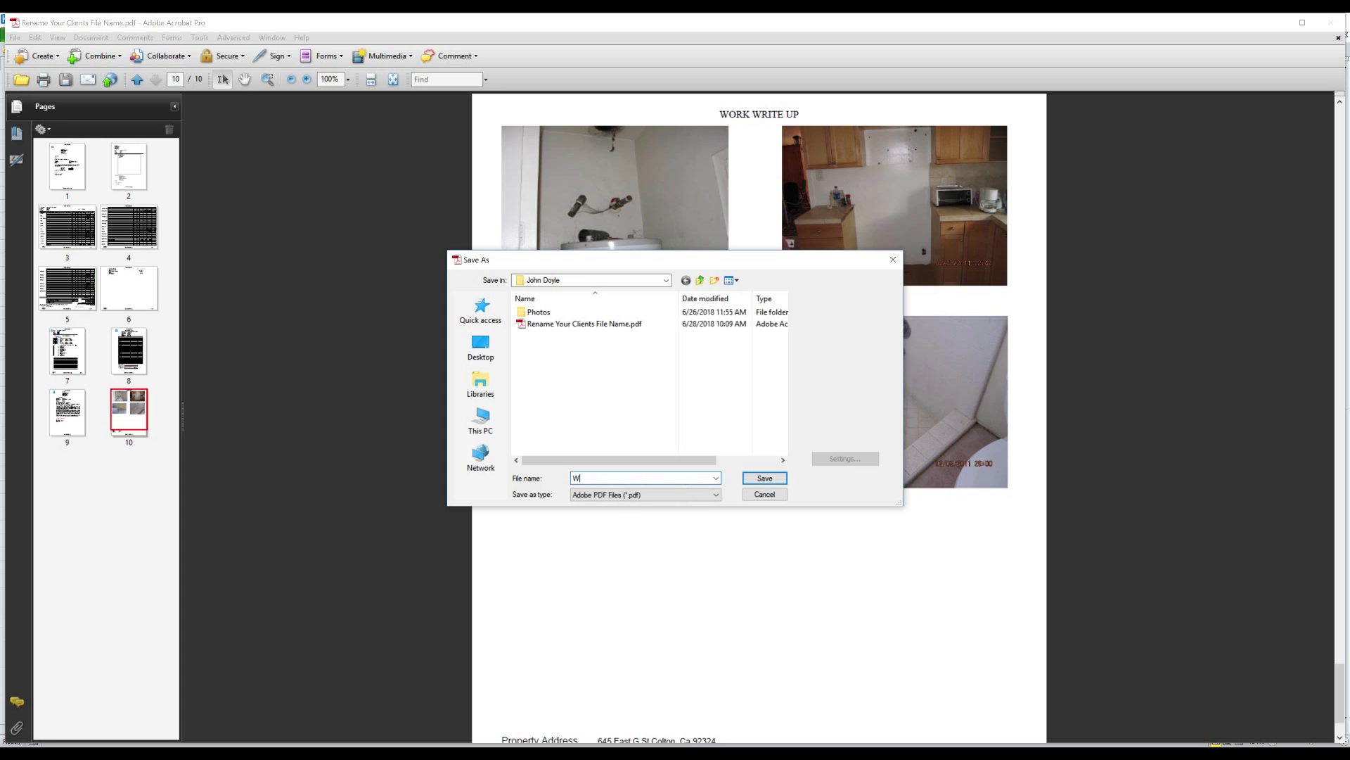
type("WW to Lender")
left_click(765, 478)
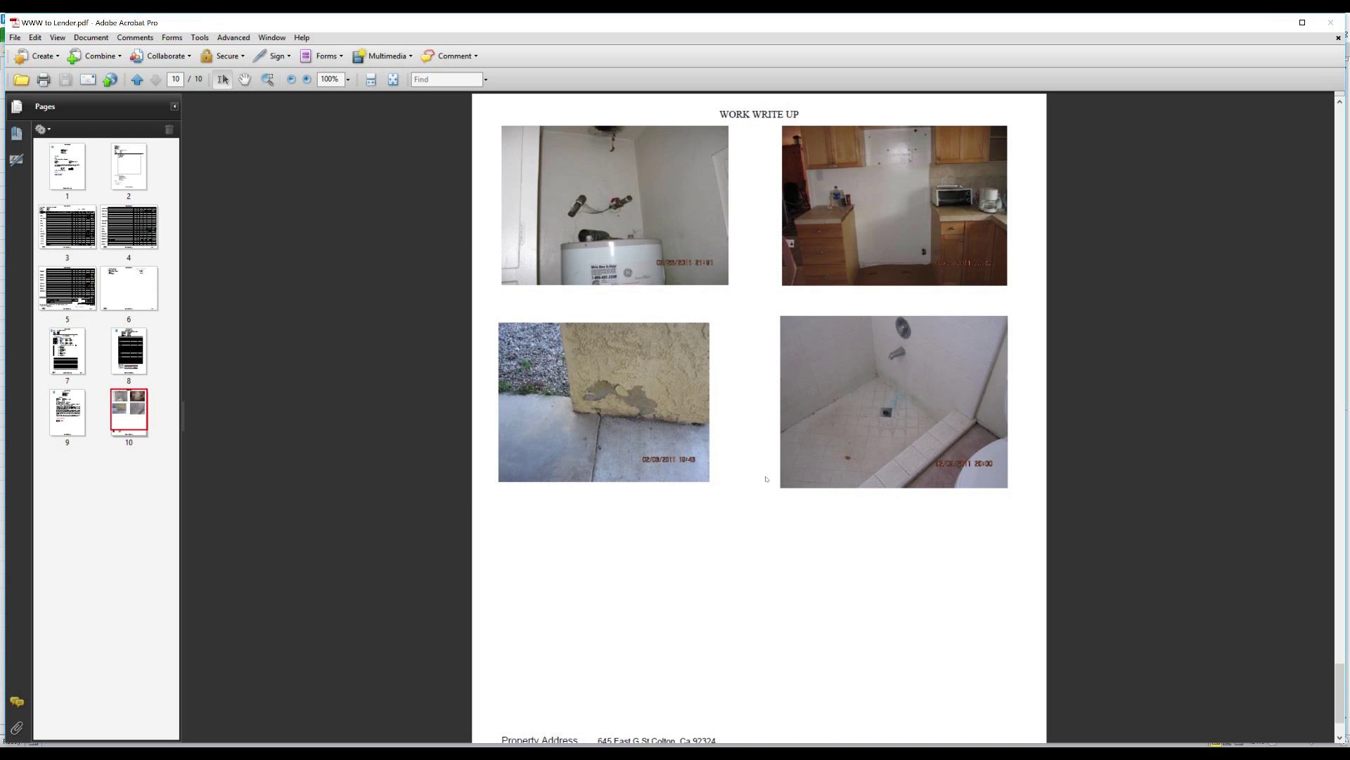
left_click(1332, 20)
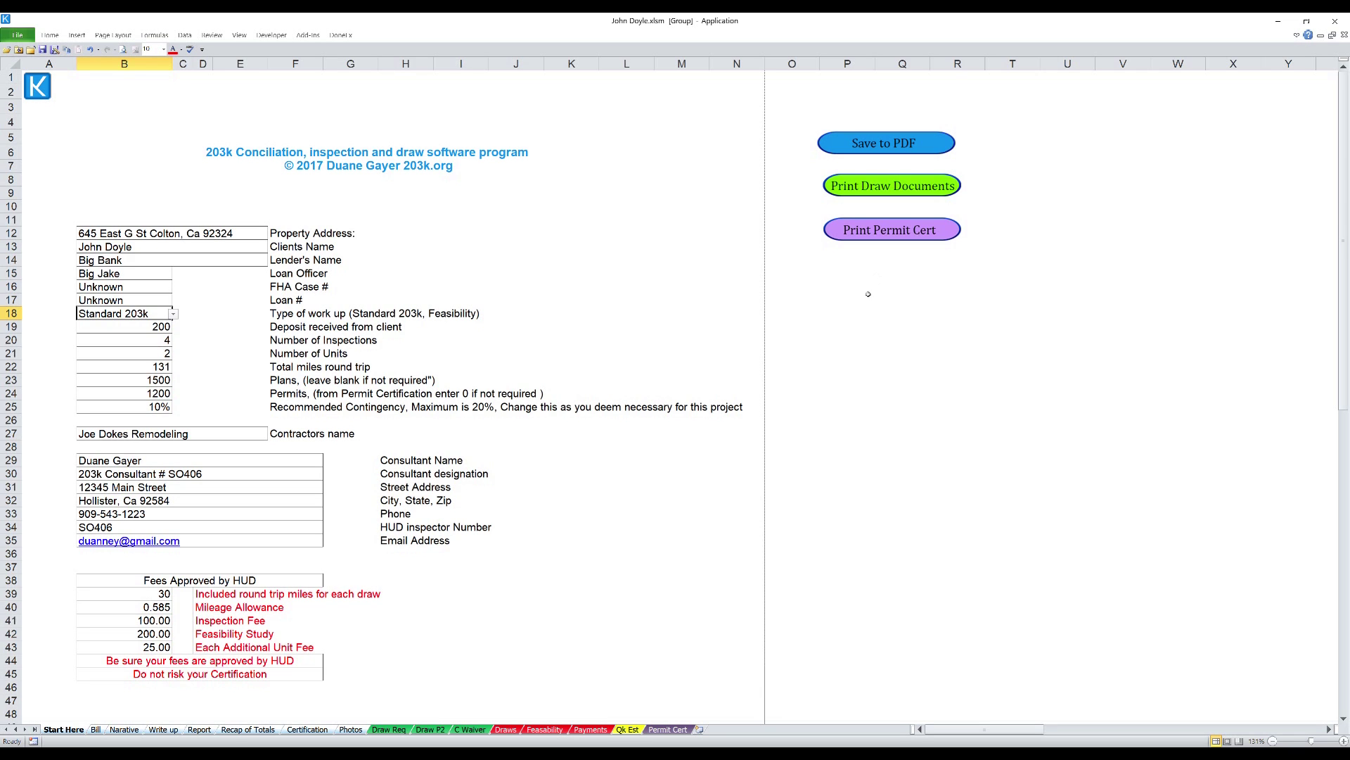
- Show the Permit Cert sheet with the signed Rehabilitation Loan Permit Certification form
left_click(667, 729)
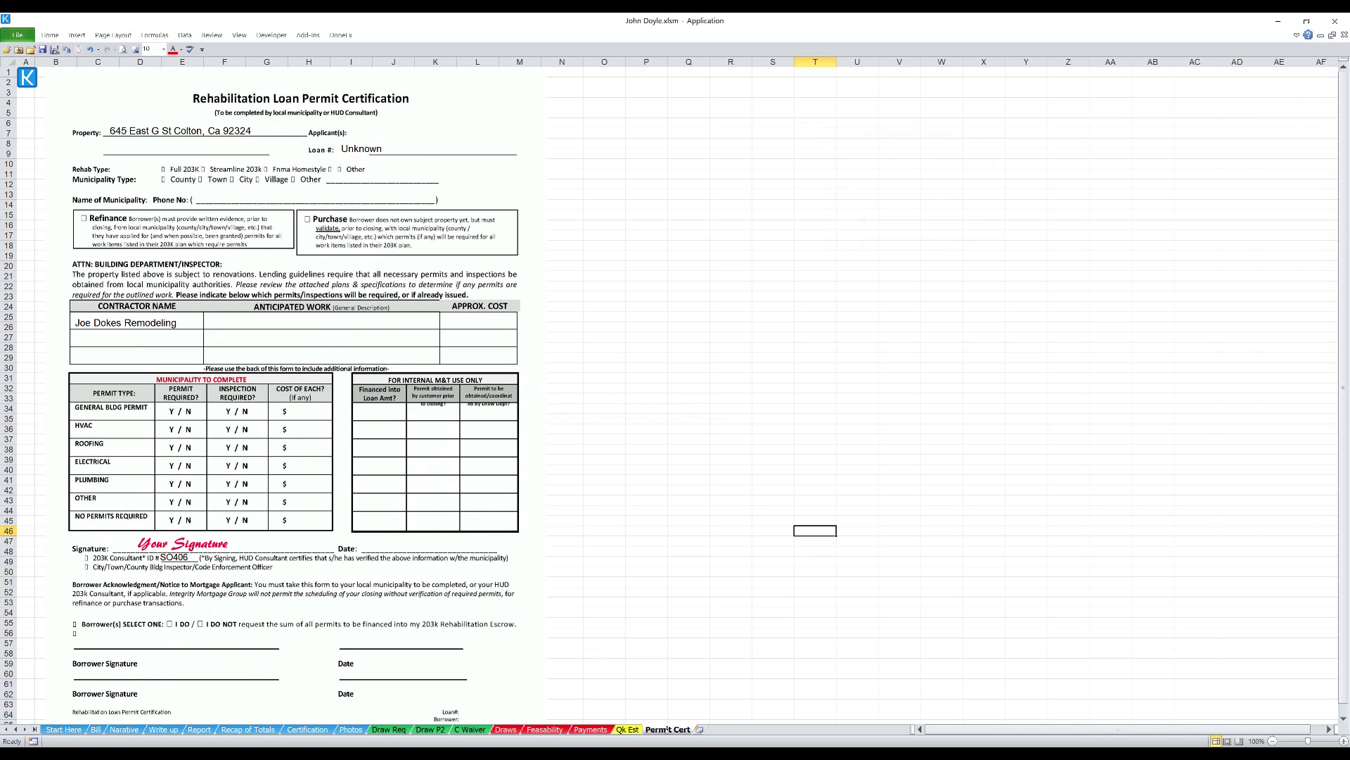